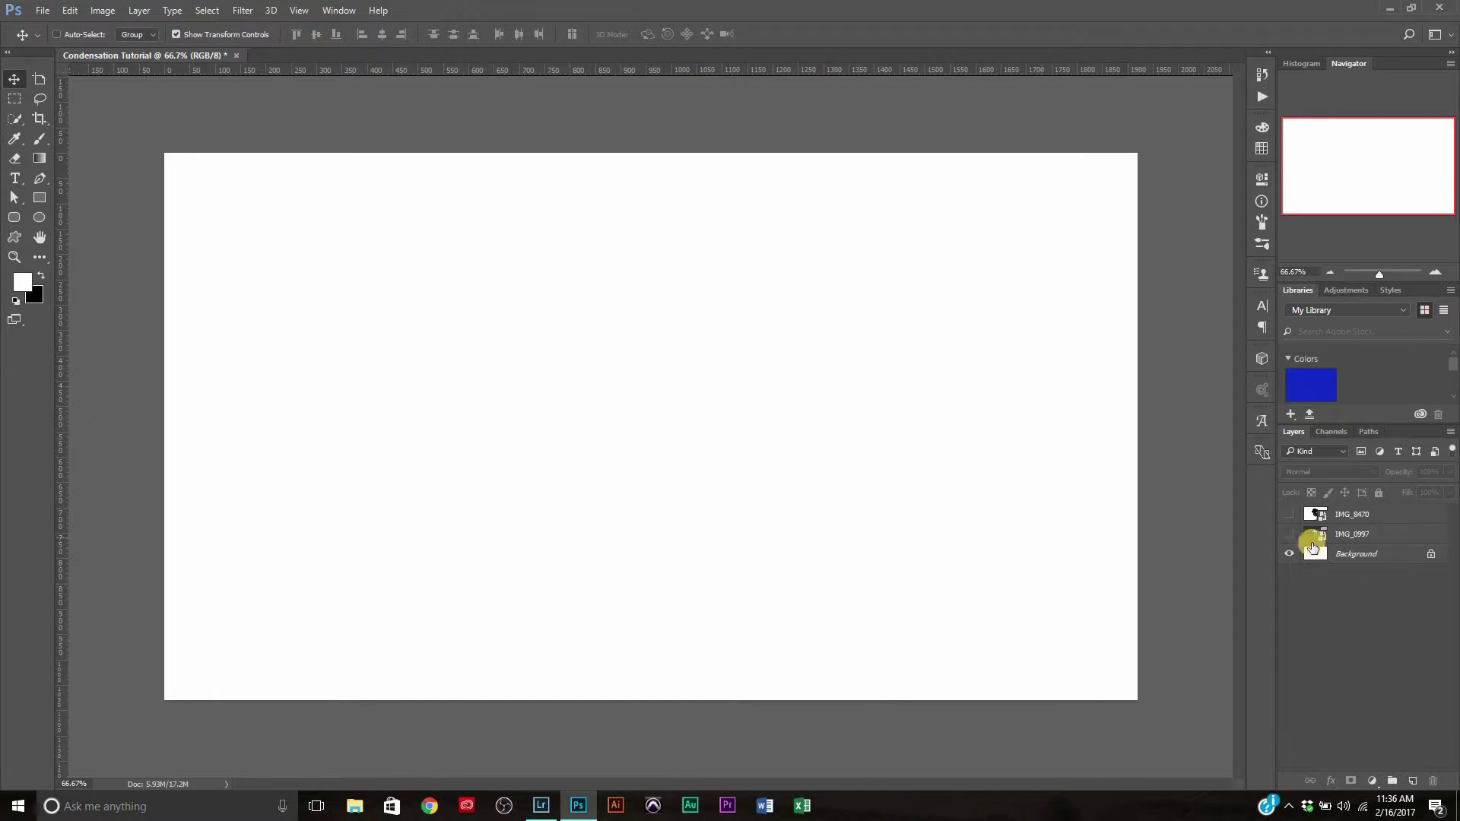
Unlock the white Background layer and delete it.
{"action": "left_click", "coordinate": [1382, 557]}
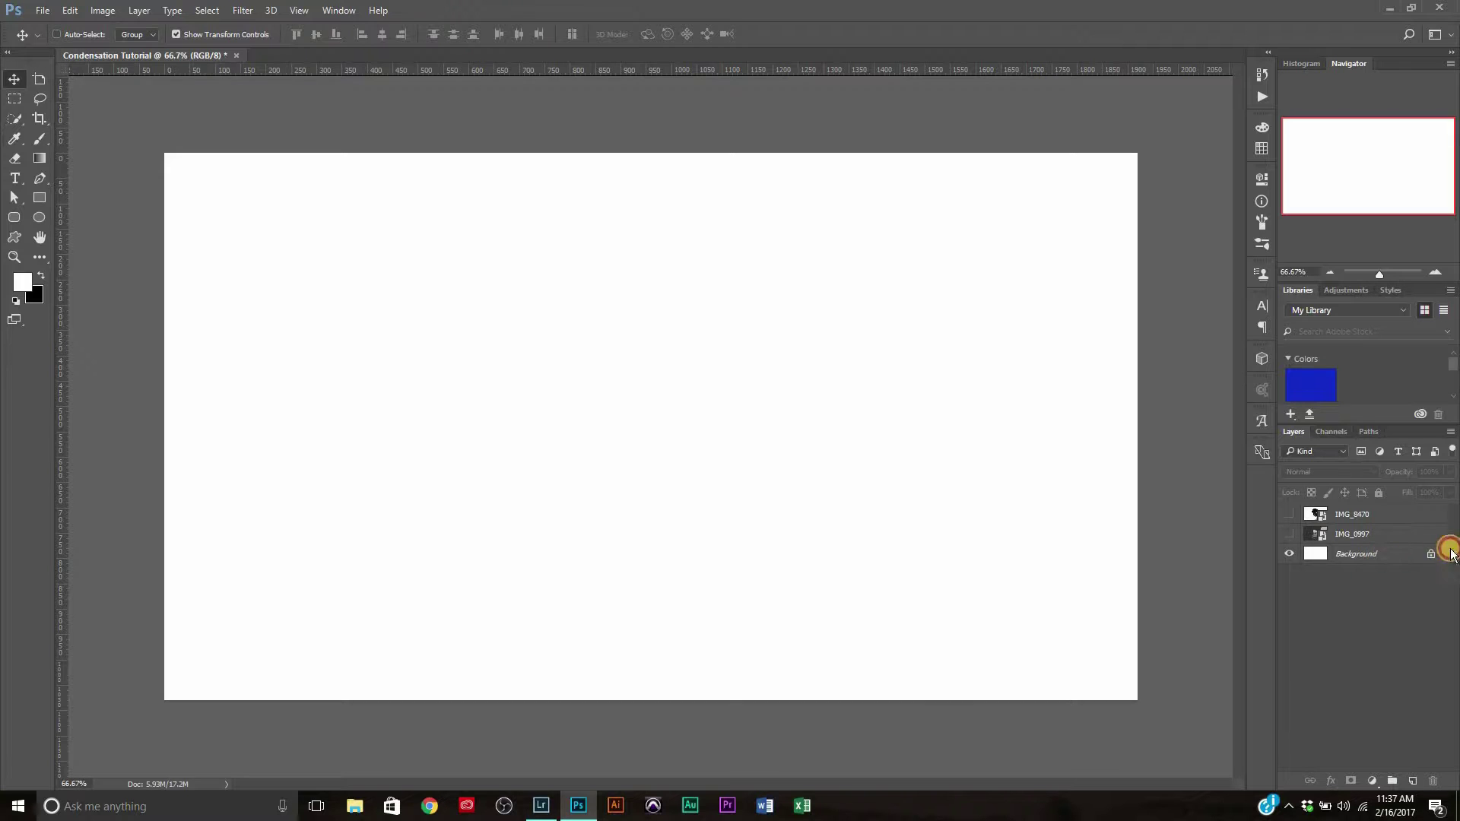
{"action": "left_click", "coordinate": [1433, 556]}
{"action": "left_click_drag", "start_coordinate": [1374, 554], "coordinate": [1432, 780]}
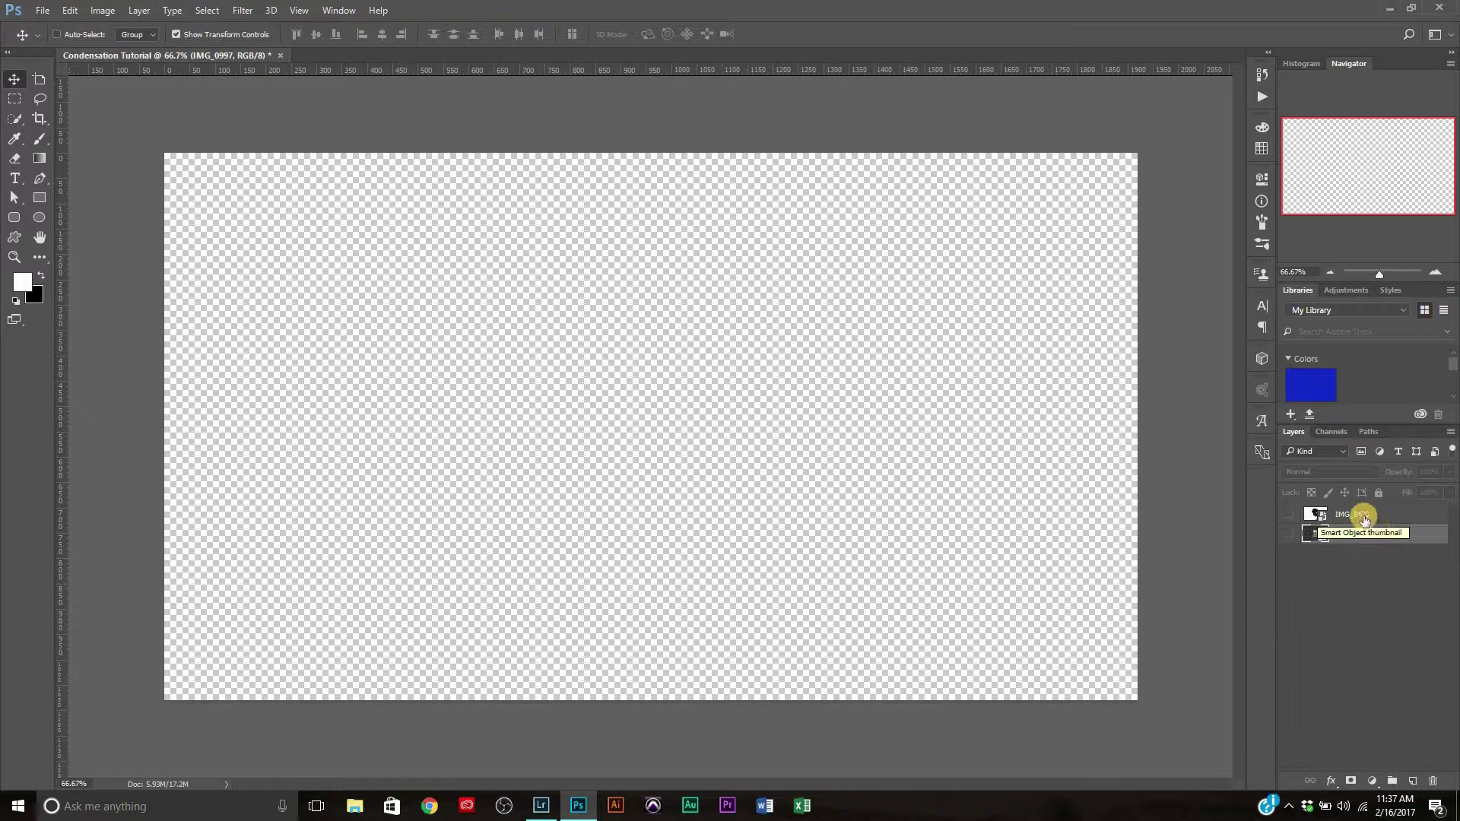
Rename layer IMG_8470 as Example1 and layer IMG_0997 as Example2.
{"action": "double_click", "coordinate": [1361, 514]}
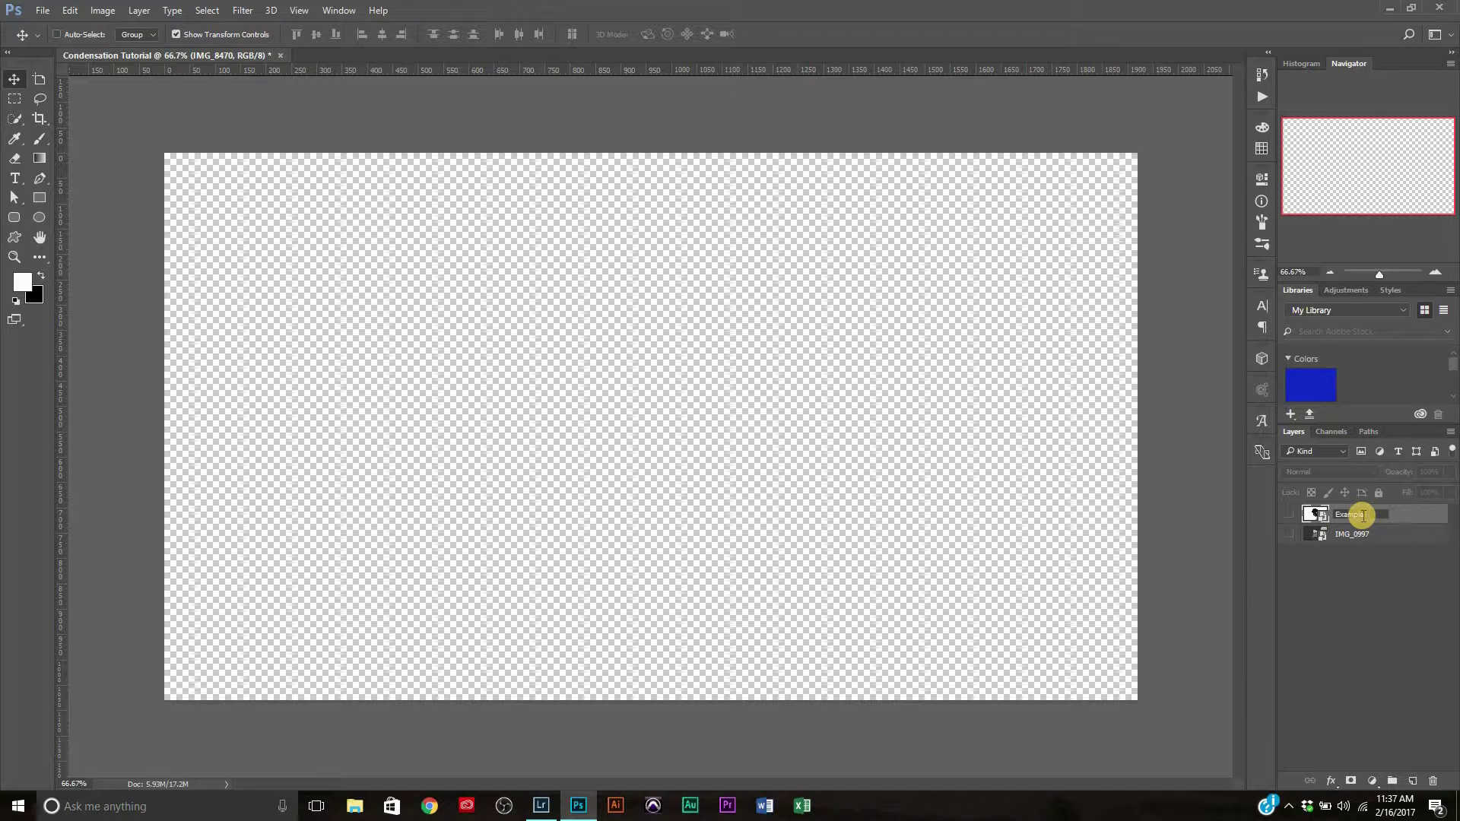
{"action": "key", "text": "Return"}
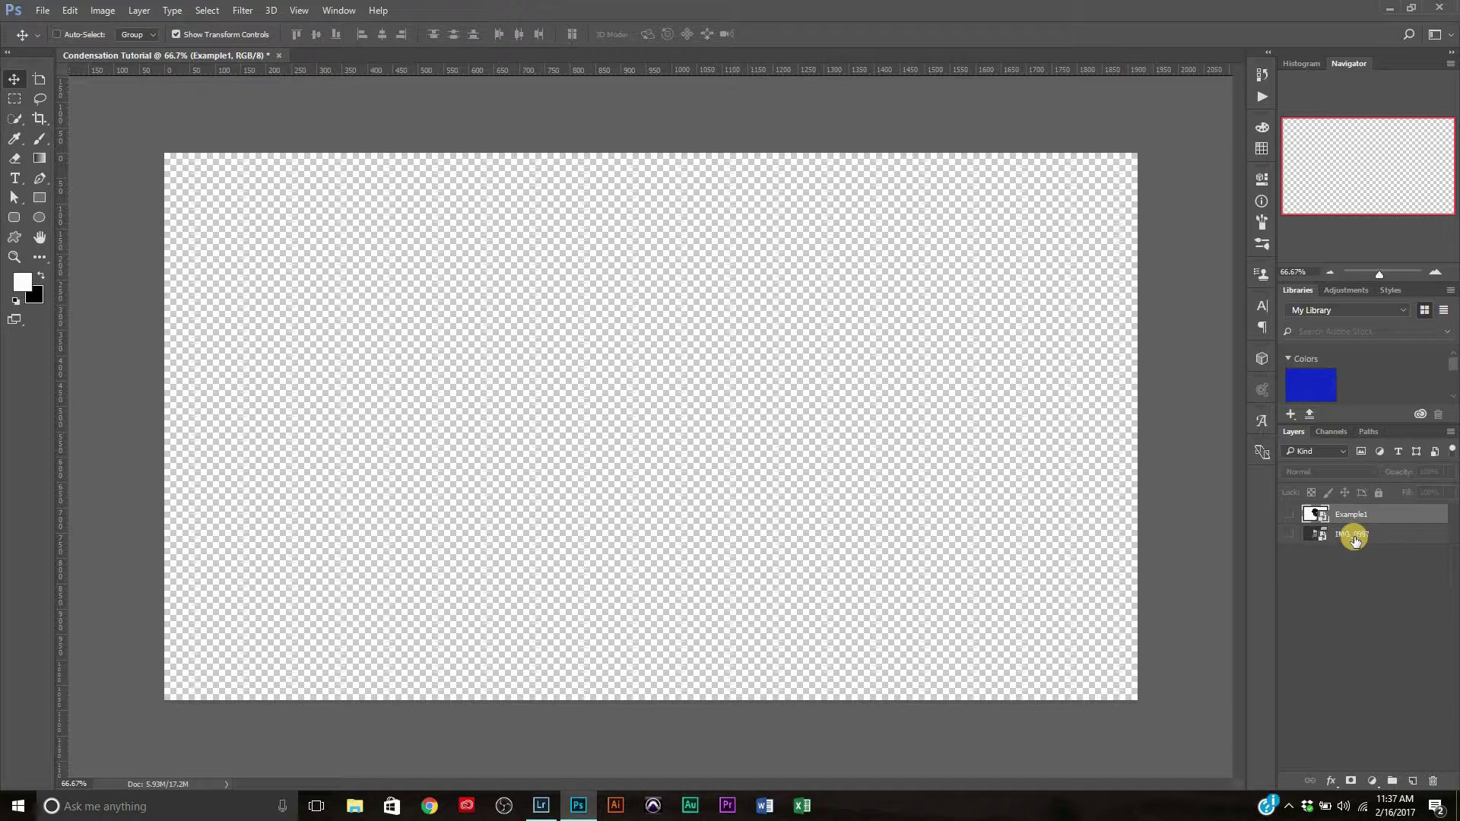
{"action": "double_click", "coordinate": [1356, 536]}
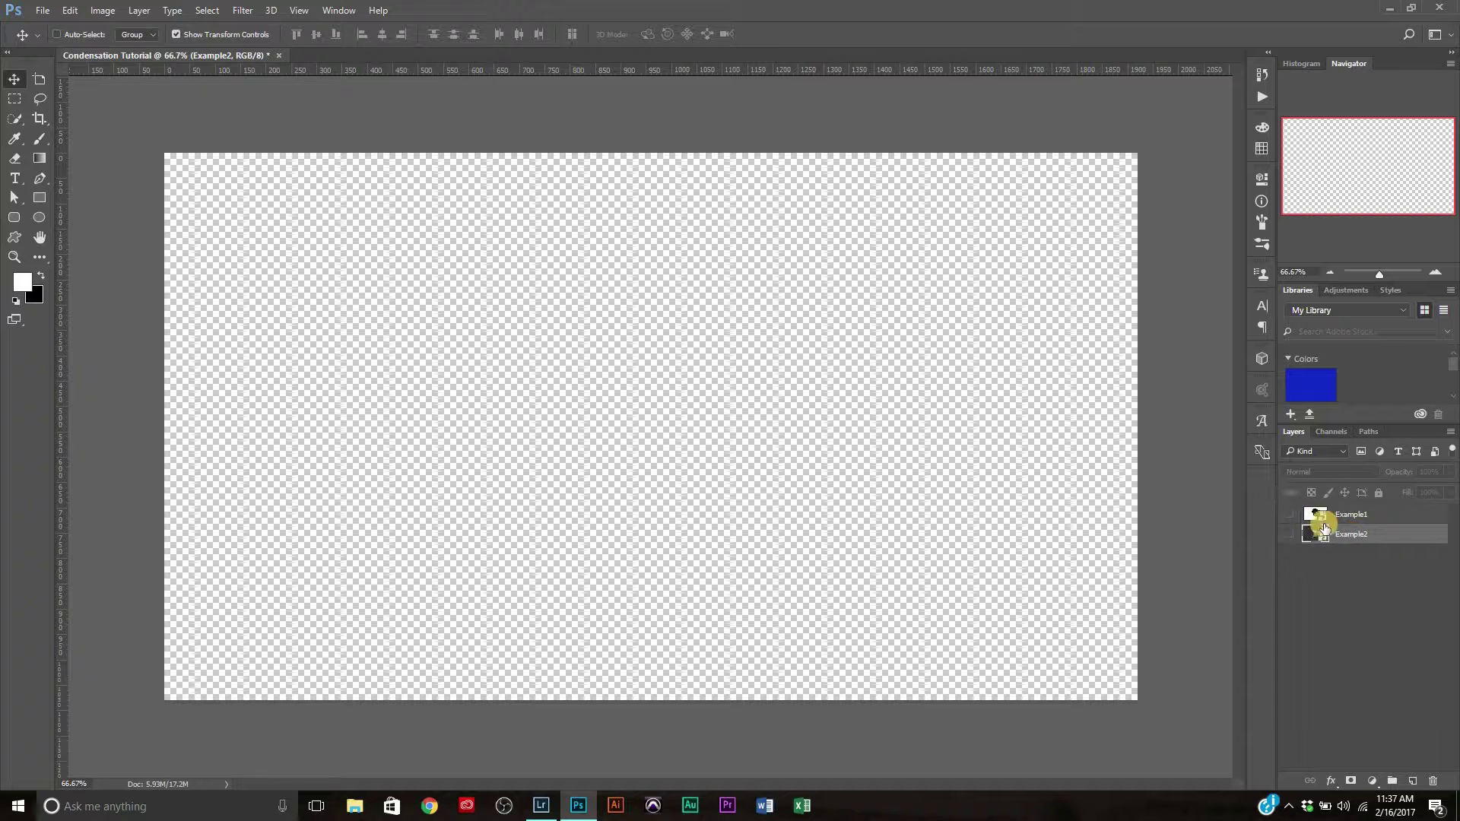
Color-code the Example1 layer red and the Example2 layer blue.
{"action": "right_click", "coordinate": [1387, 519]}
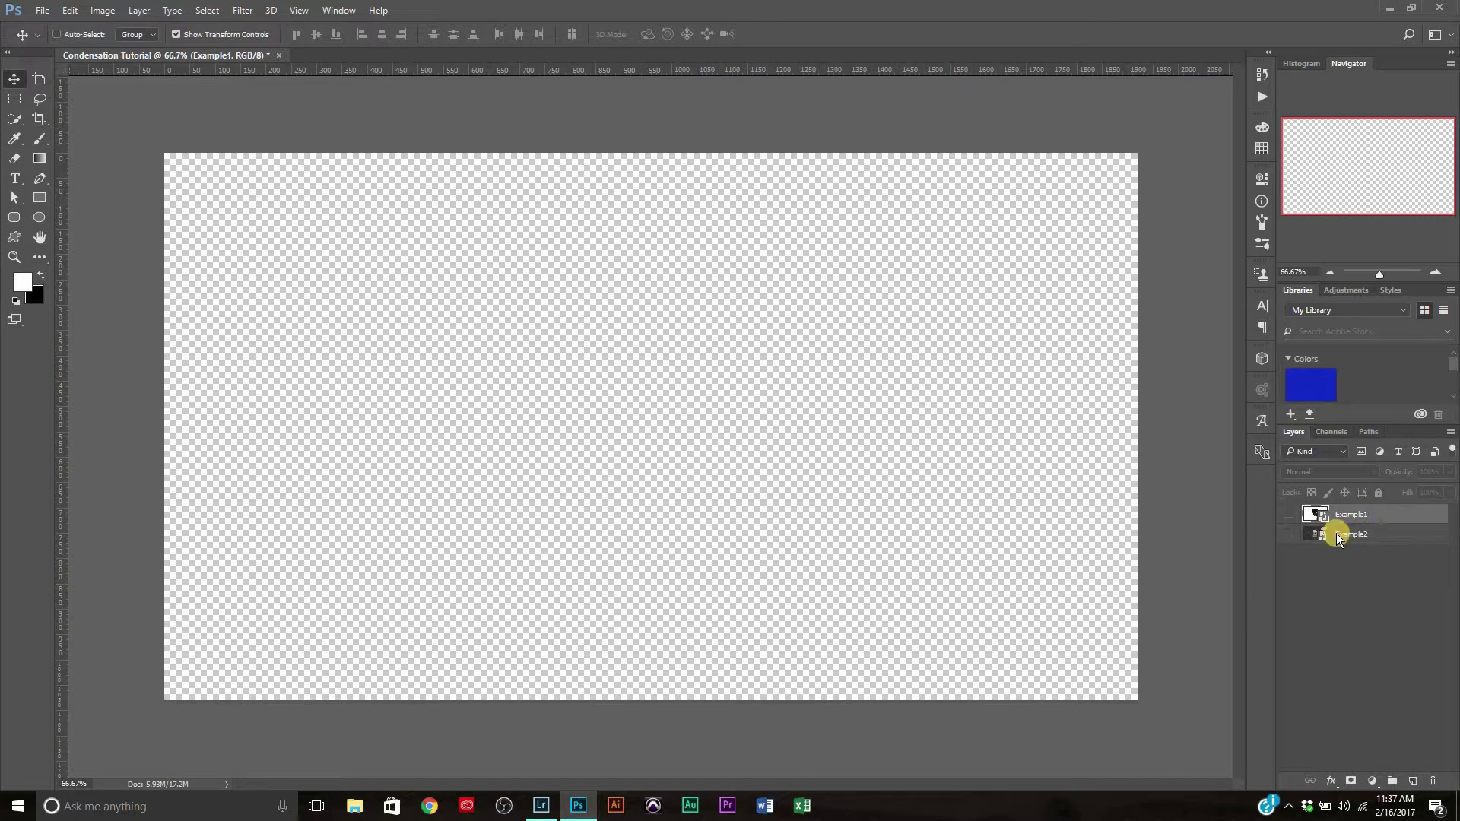
{"action": "left_click", "coordinate": [1239, 625]}
{"action": "right_click", "coordinate": [1385, 540]}
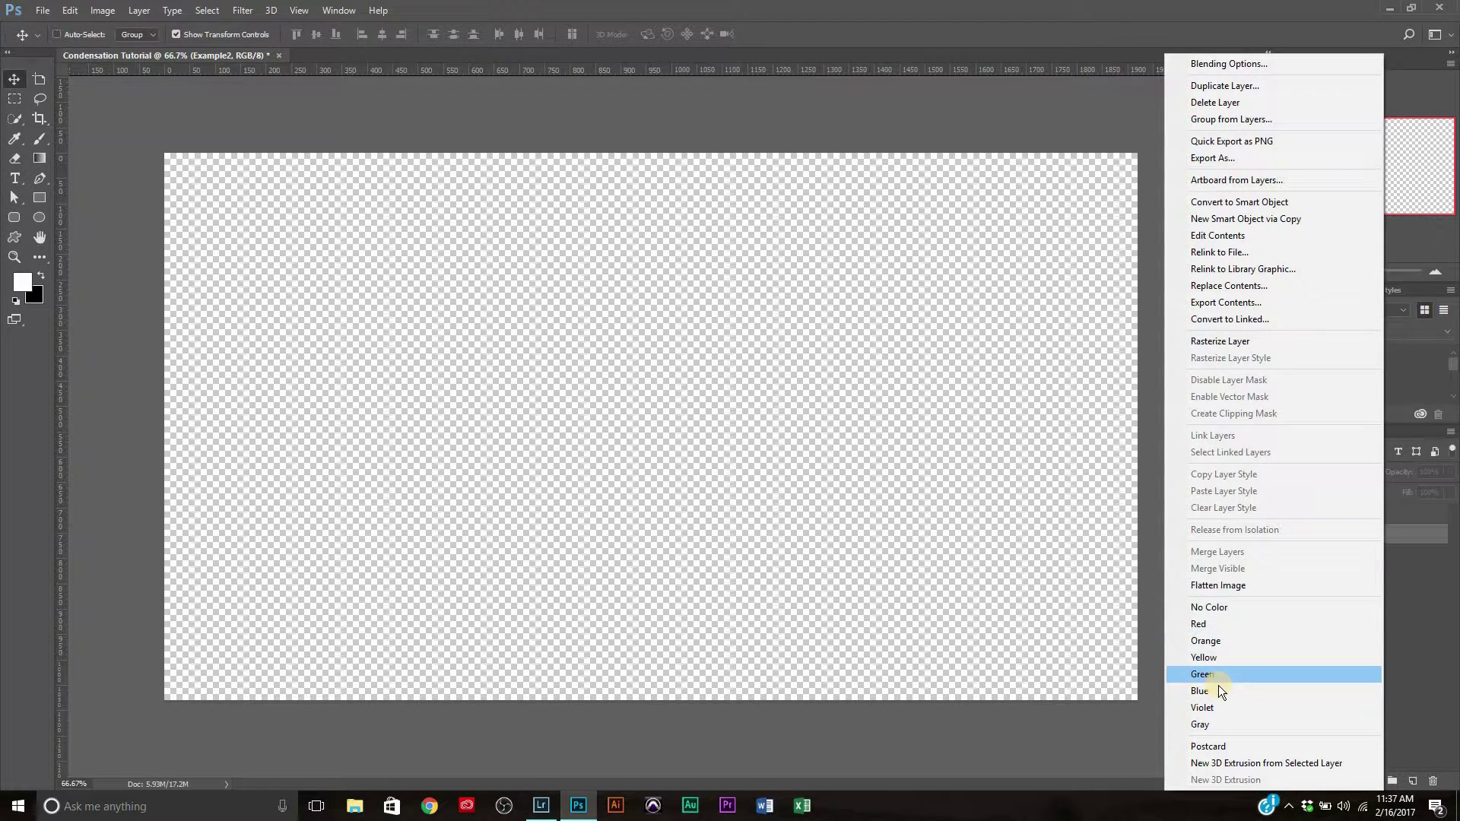
{"action": "left_click", "coordinate": [1218, 688]}
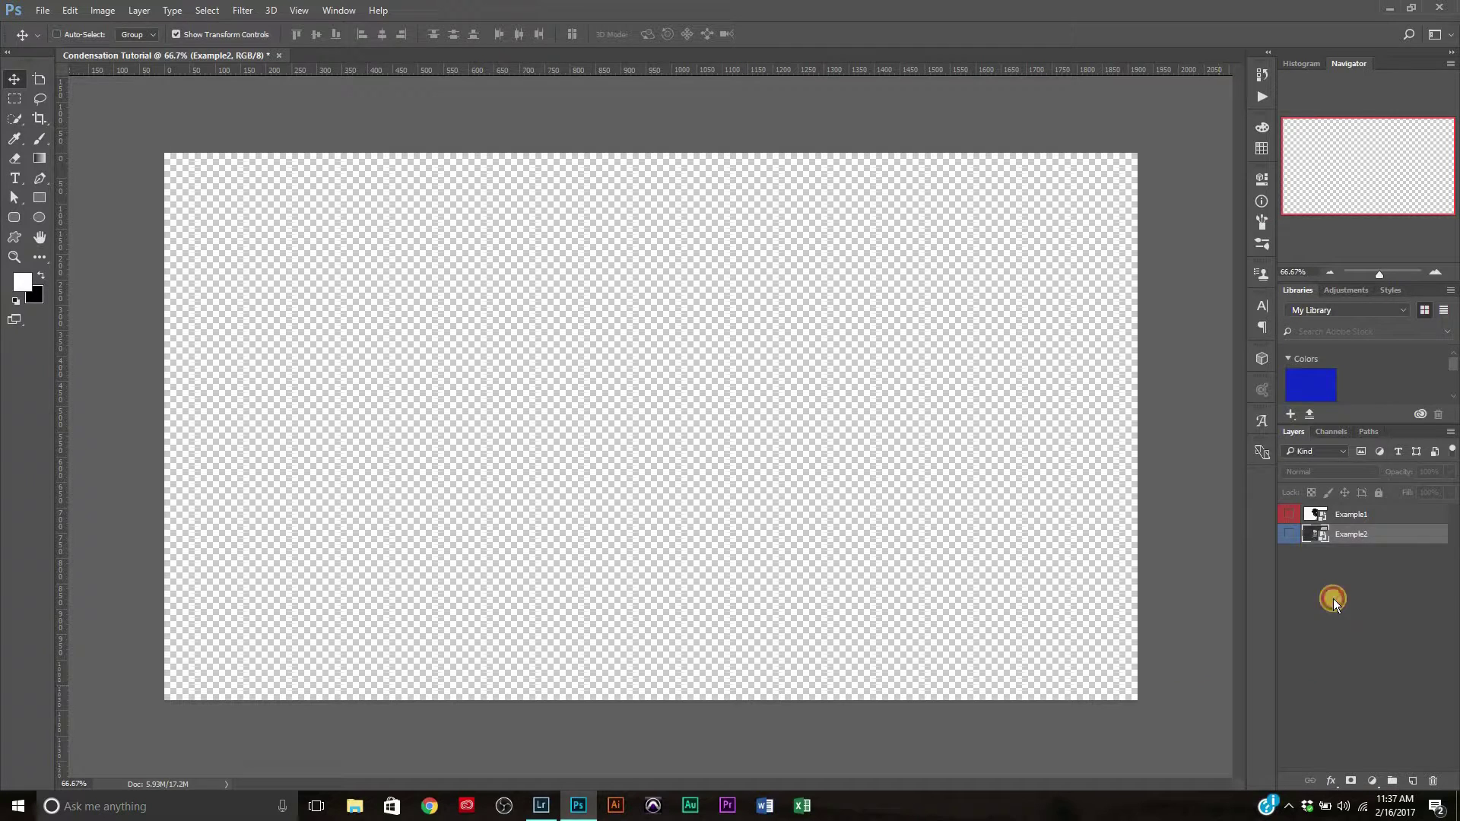
Show the Example2 layer and duplicate it.
{"action": "left_click", "coordinate": [1289, 533]}
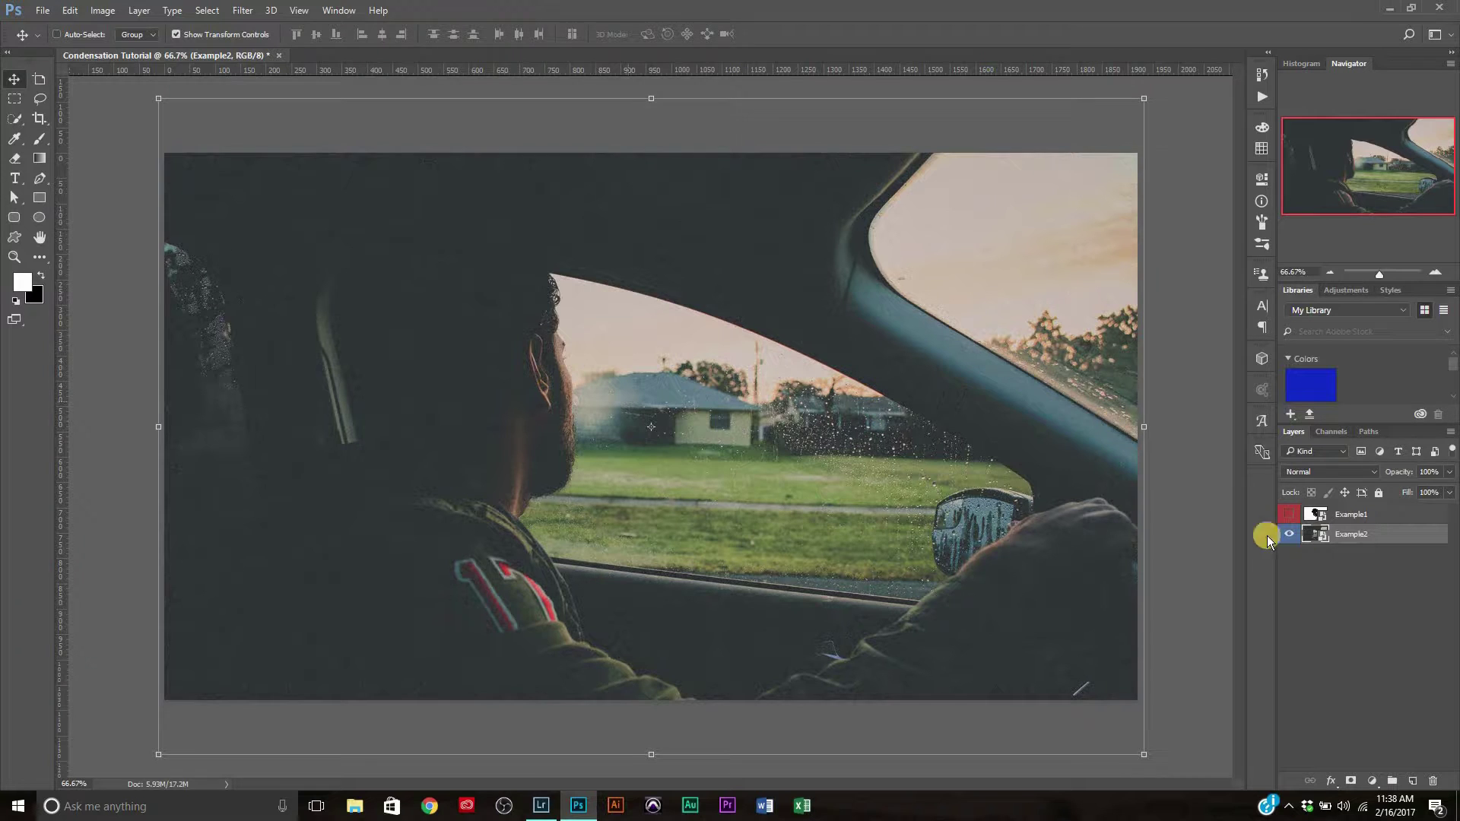
{"action": "left_click", "coordinate": [1362, 598]}
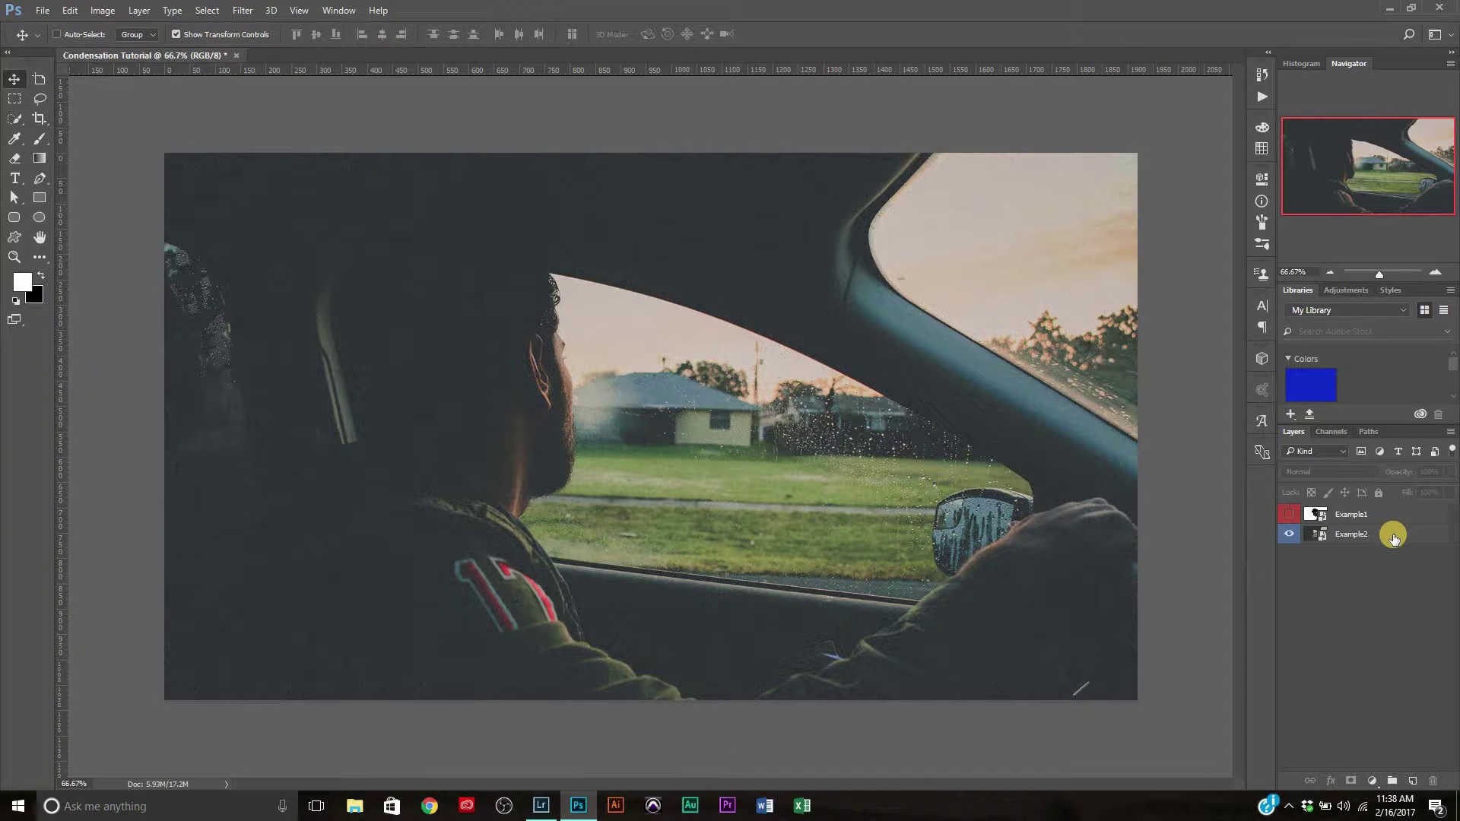
{"action": "mouse_move", "coordinate": [1393, 538]}
{"action": "left_mouse_down"}
{"action": "mouse_move", "coordinate": [1392, 521]}
{"action": "mouse_move", "coordinate": [1395, 545]}
{"action": "left_mouse_up"}
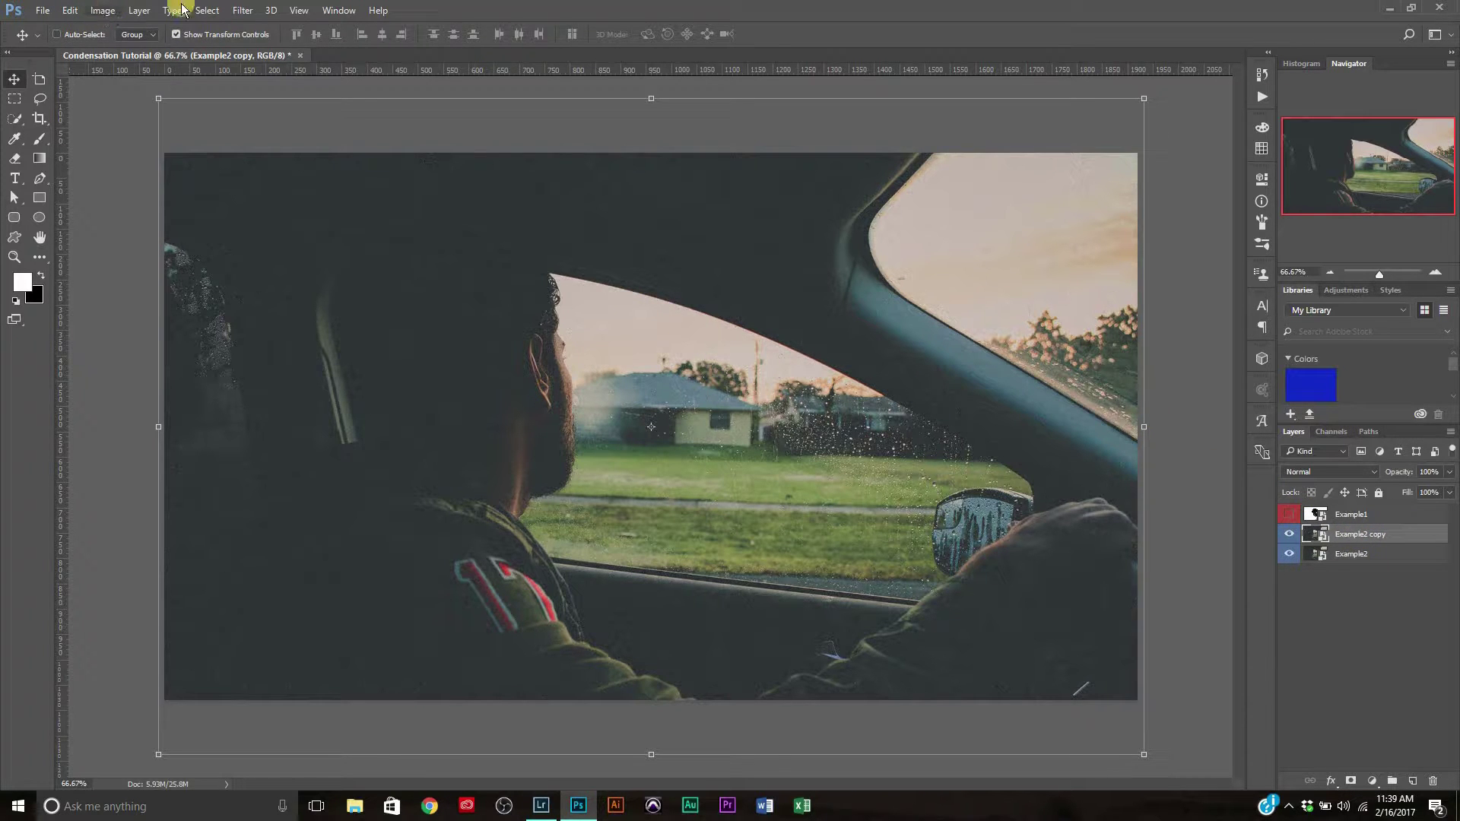
Try rasterizing the Example2 copy layer.
{"action": "right_click", "coordinate": [1419, 543]}
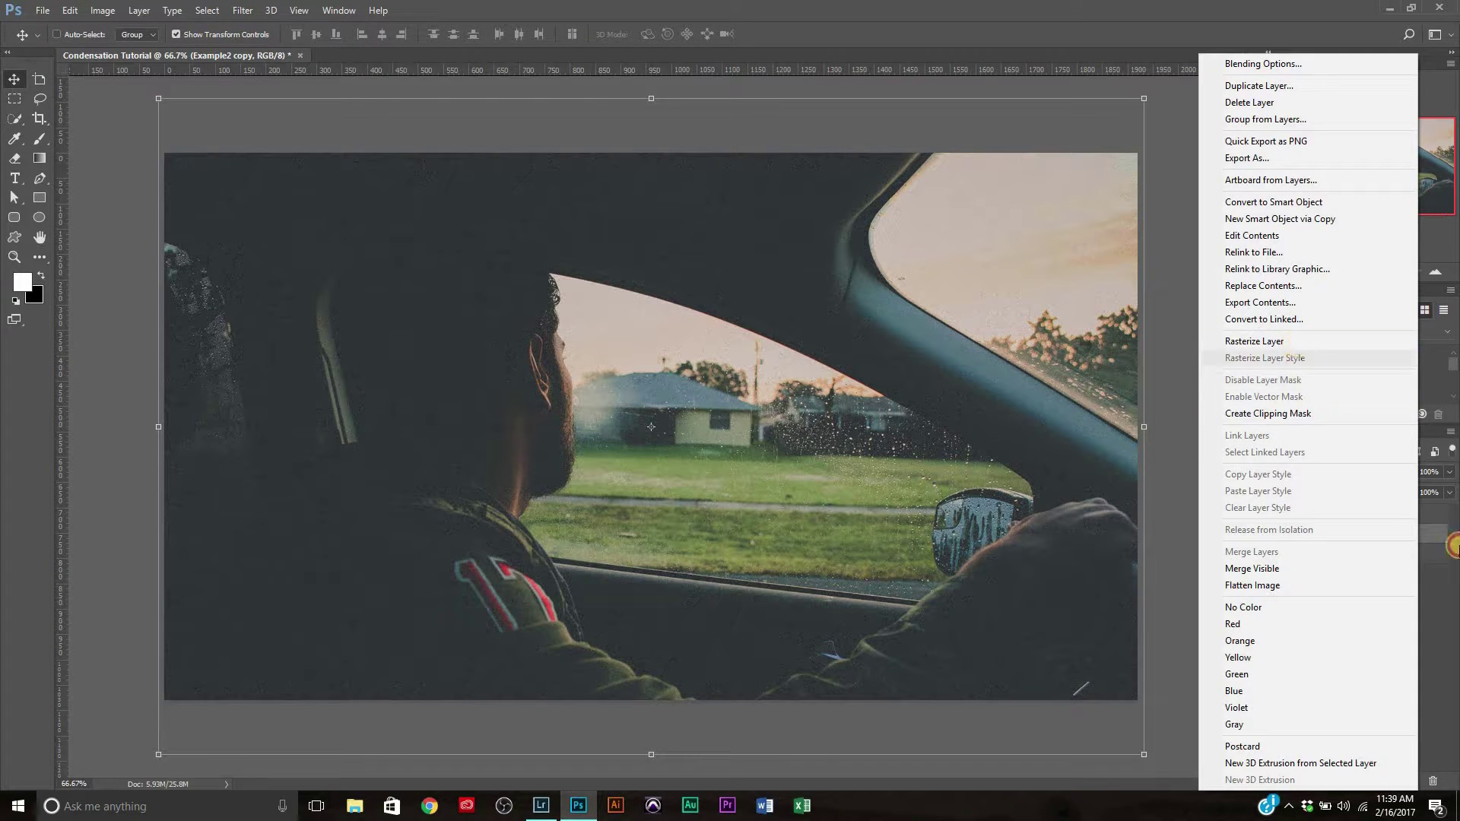
{"action": "left_click", "coordinate": [1292, 341]}
{"action": "right_click", "coordinate": [1354, 534]}
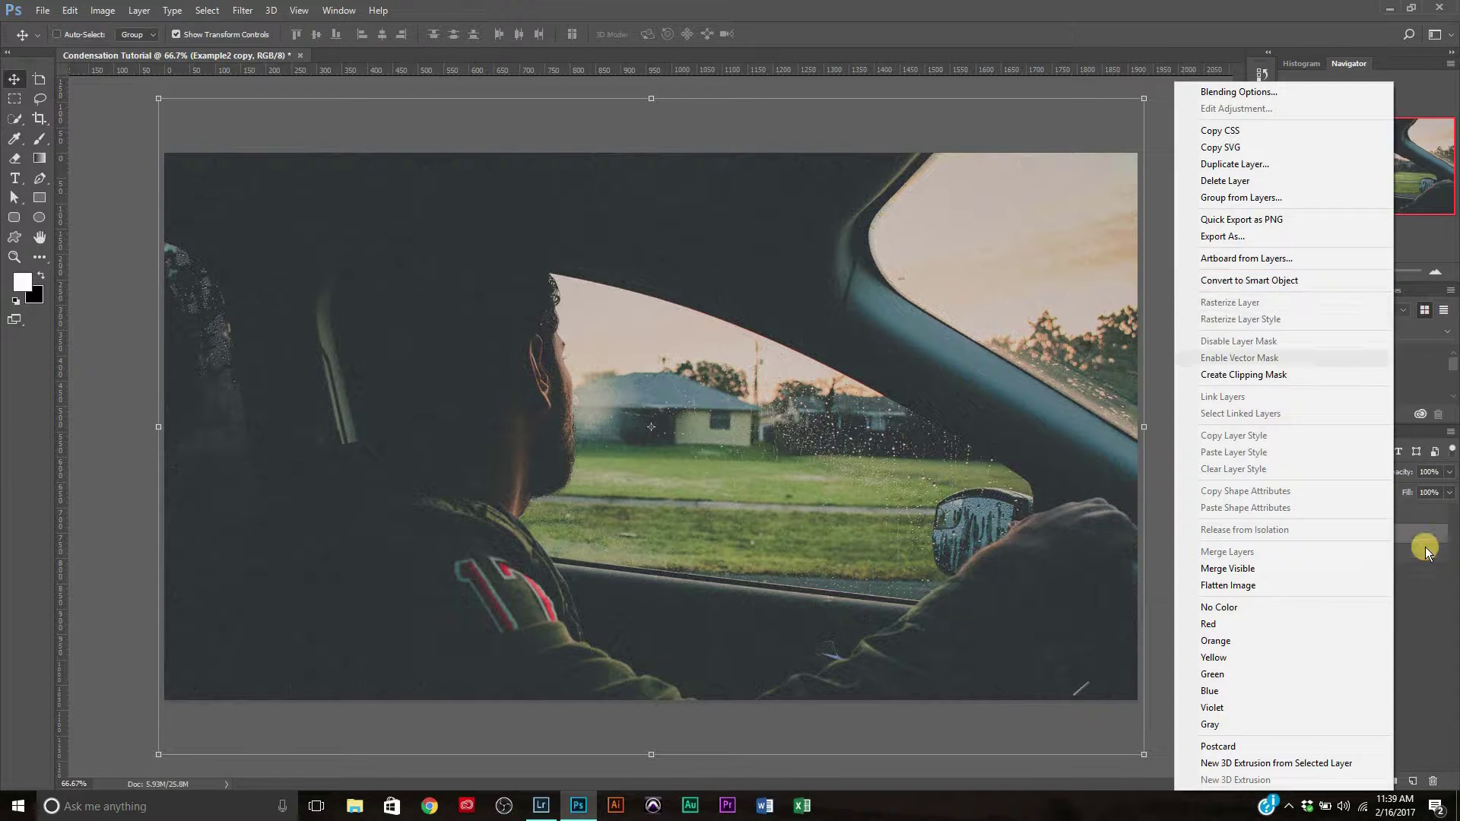
{"action": "left_click", "coordinate": [1421, 587]}
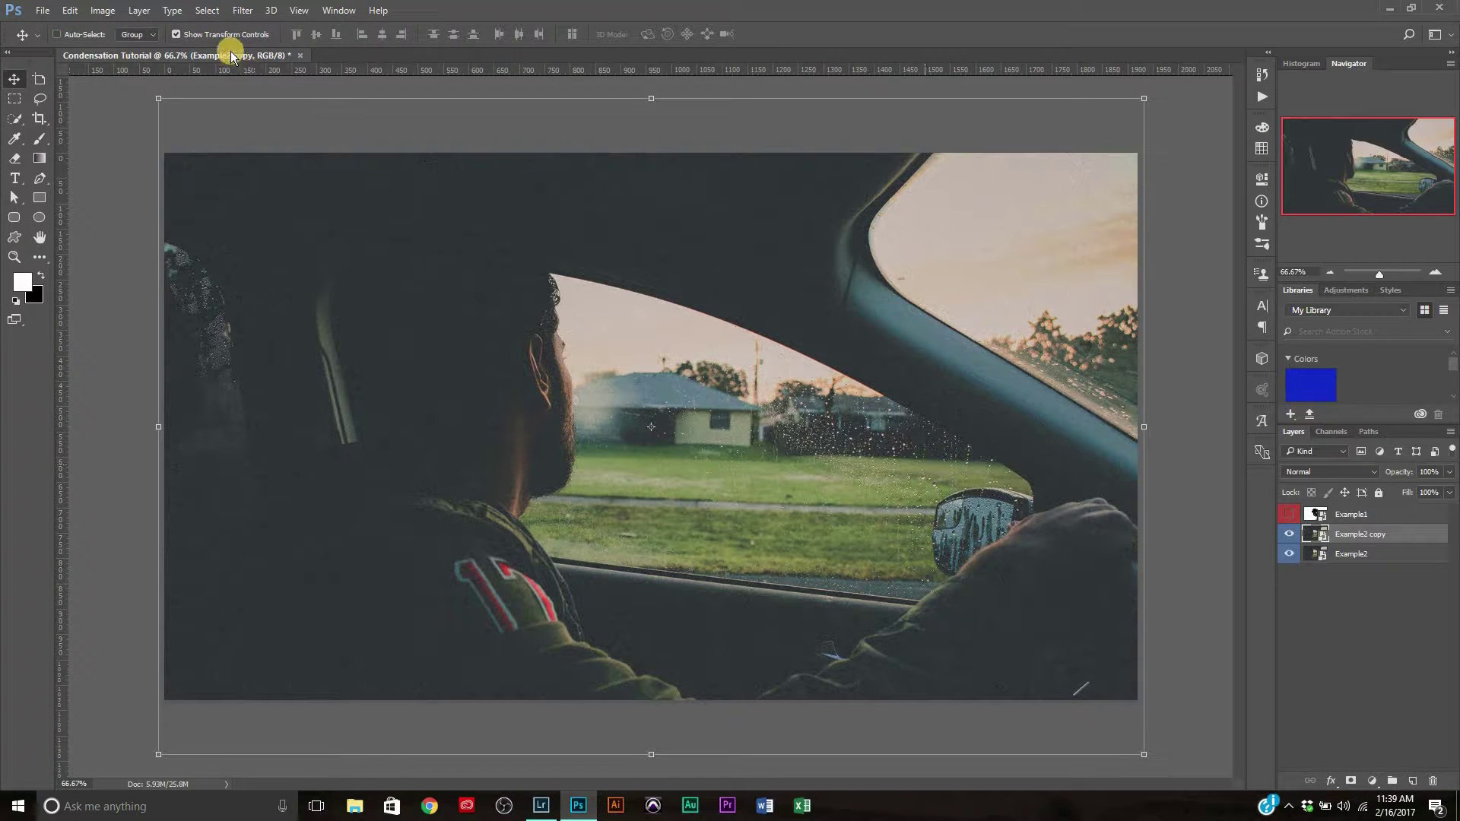
Start a Field Blur on the Example2 copy layer and add a Tilt-Shift blur with its focus band over the lower car door.
{"action": "left_click", "coordinate": [110, 9]}
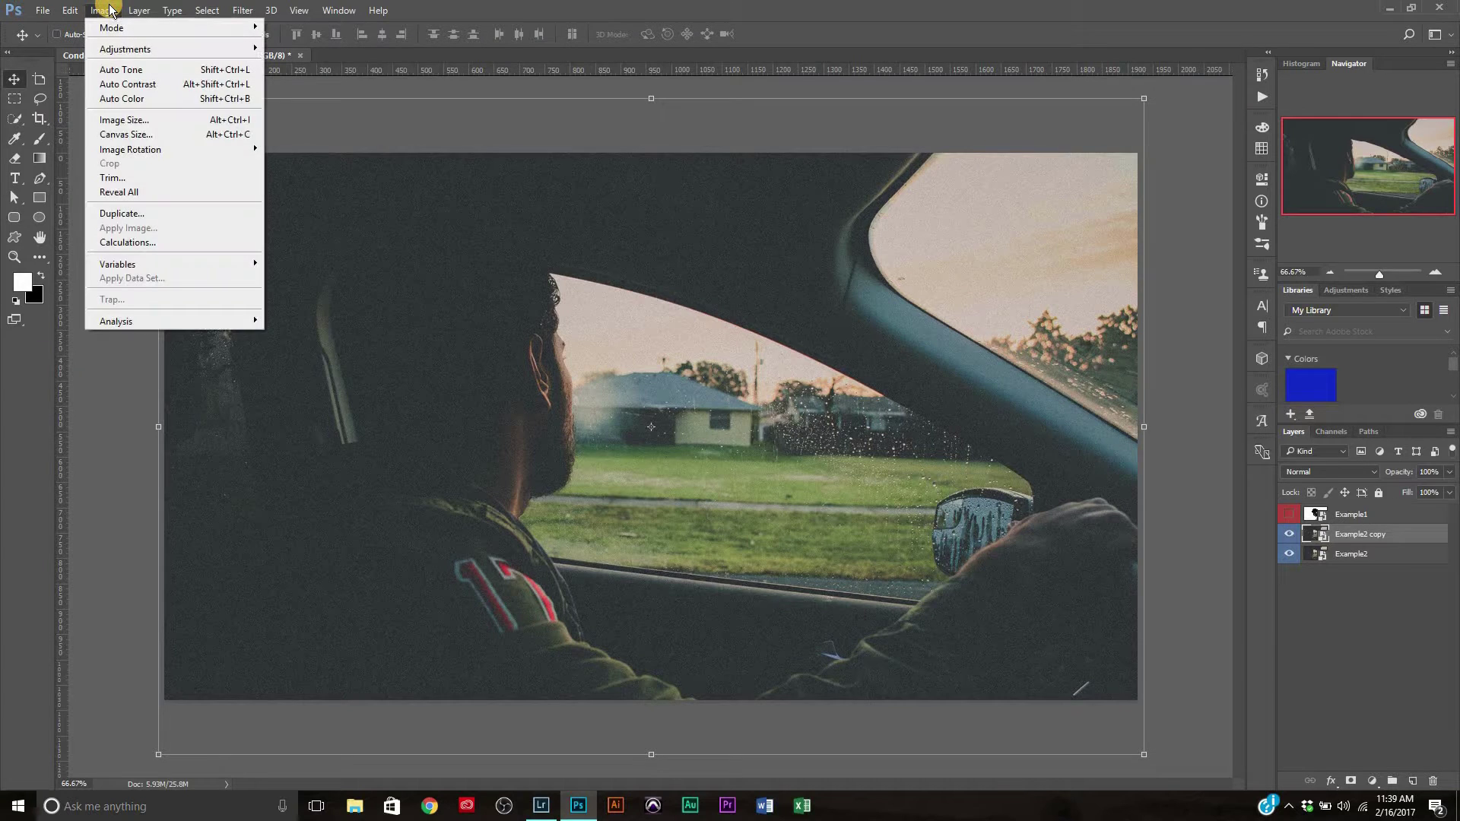
{"action": "mouse_move", "coordinate": [247, 12]}
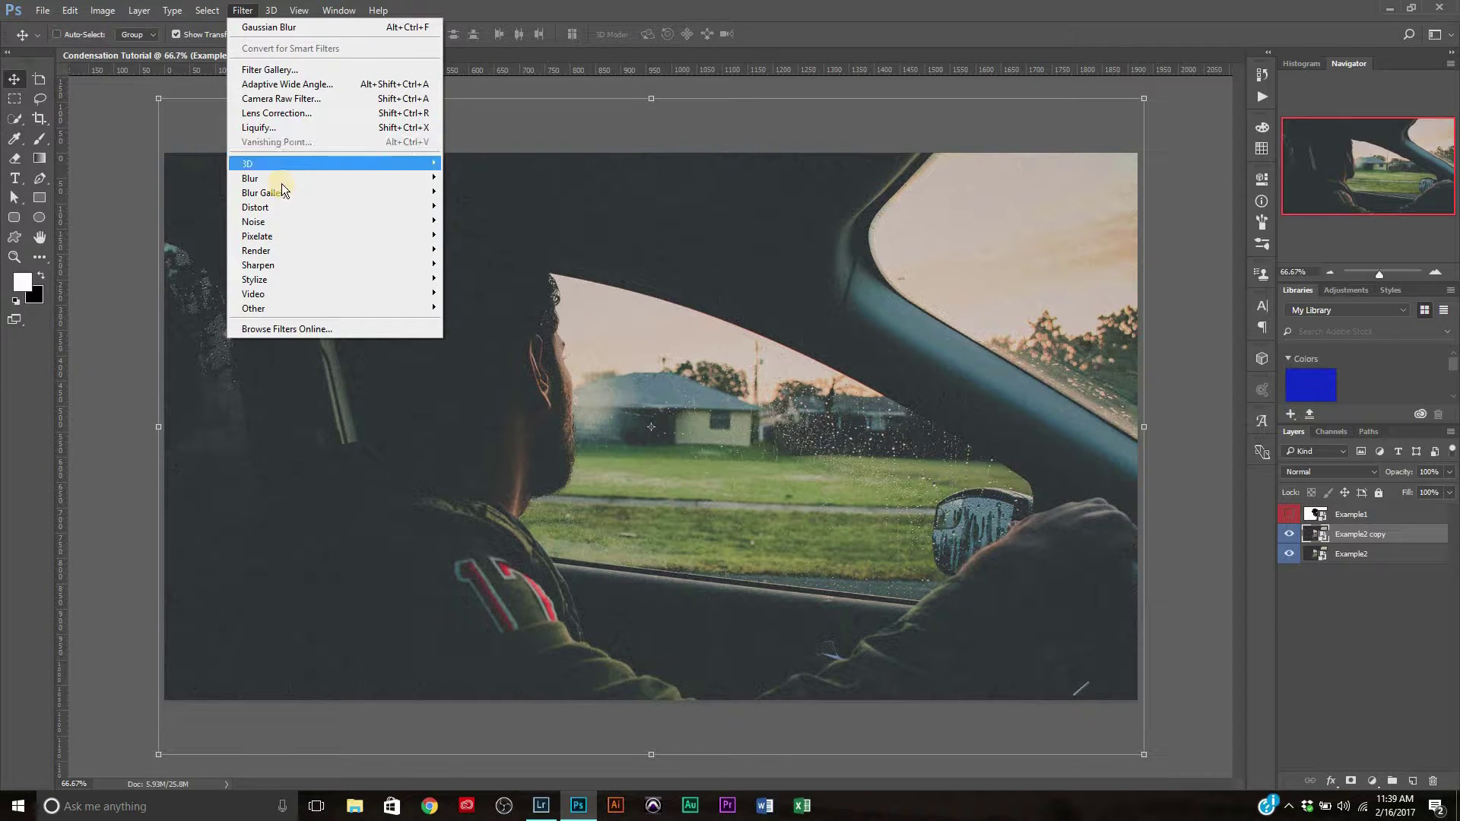
{"action": "mouse_move", "coordinate": [283, 196]}
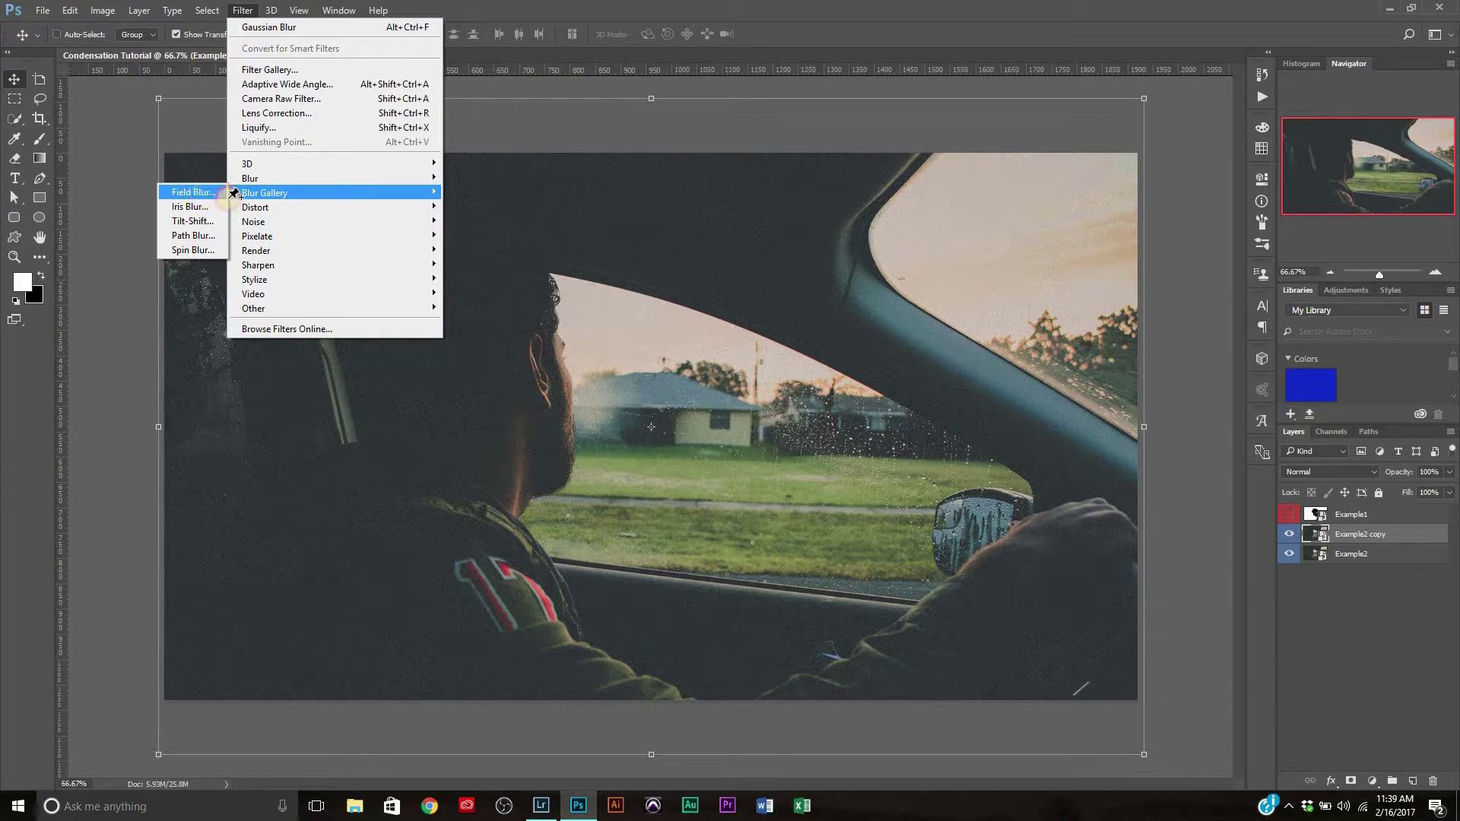
{"action": "left_click", "coordinate": [211, 191]}
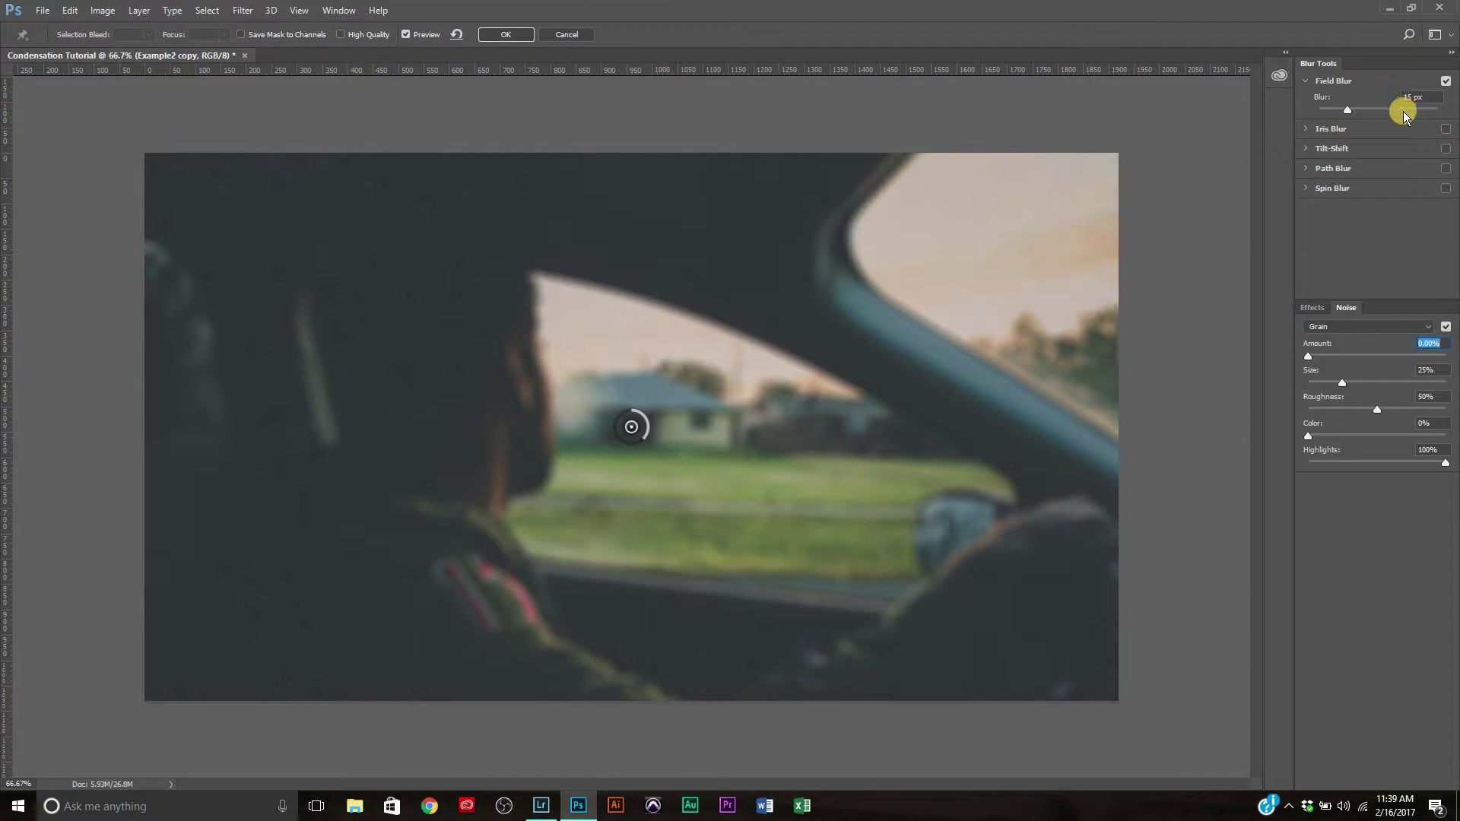
{"action": "left_click", "coordinate": [1306, 148]}
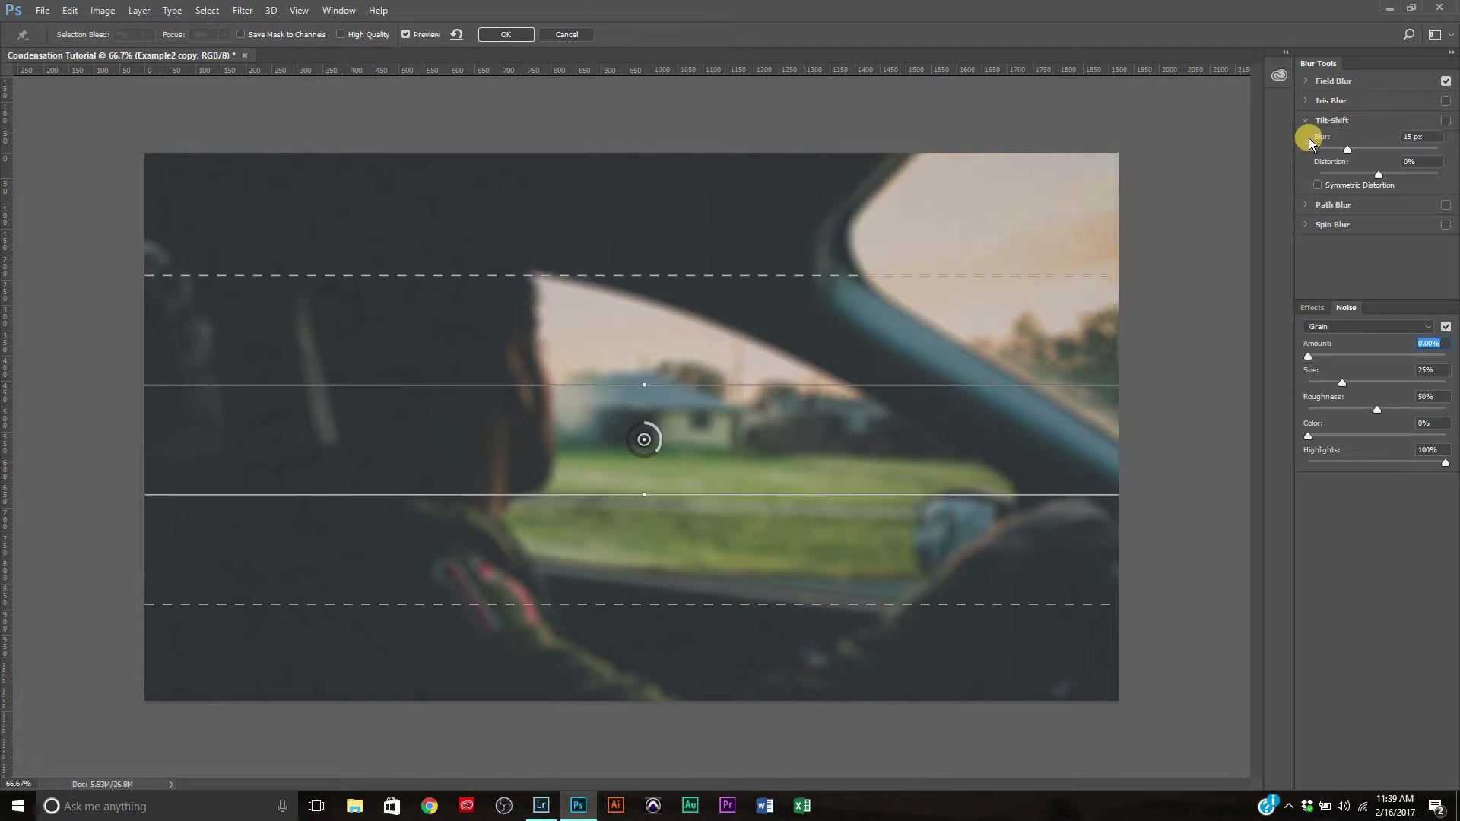
{"action": "left_click", "coordinate": [1445, 121]}
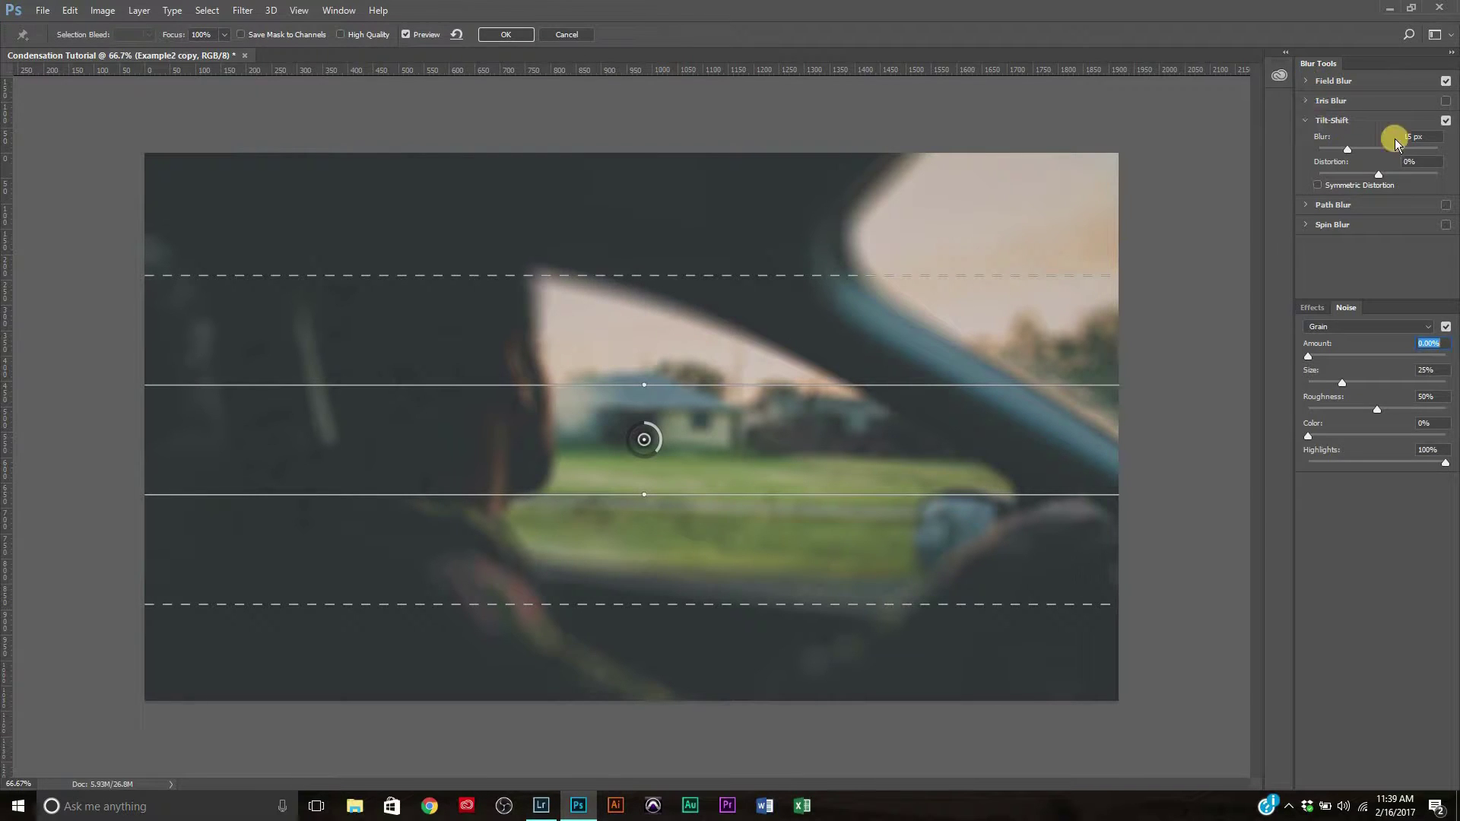
{"action": "left_click_drag", "start_coordinate": [643, 441], "coordinate": [618, 604]}
{"action": "left_click", "coordinate": [622, 444]}
{"action": "left_click_drag", "start_coordinate": [621, 441], "coordinate": [613, 478]}
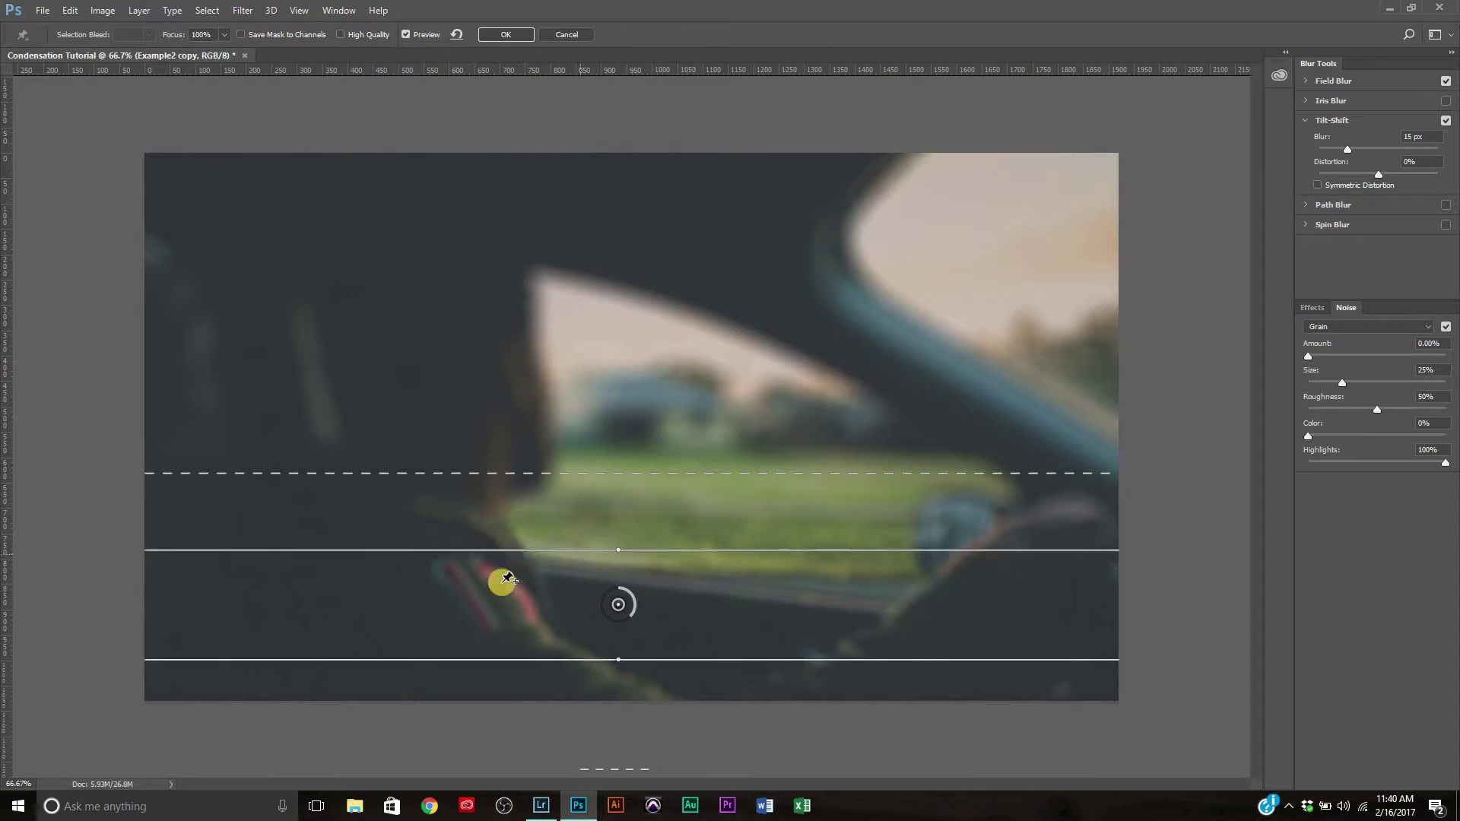
Reduce the Field Blur amount to 8 px and return to the Tilt-Shift settings.
{"action": "left_click", "coordinate": [1319, 80]}
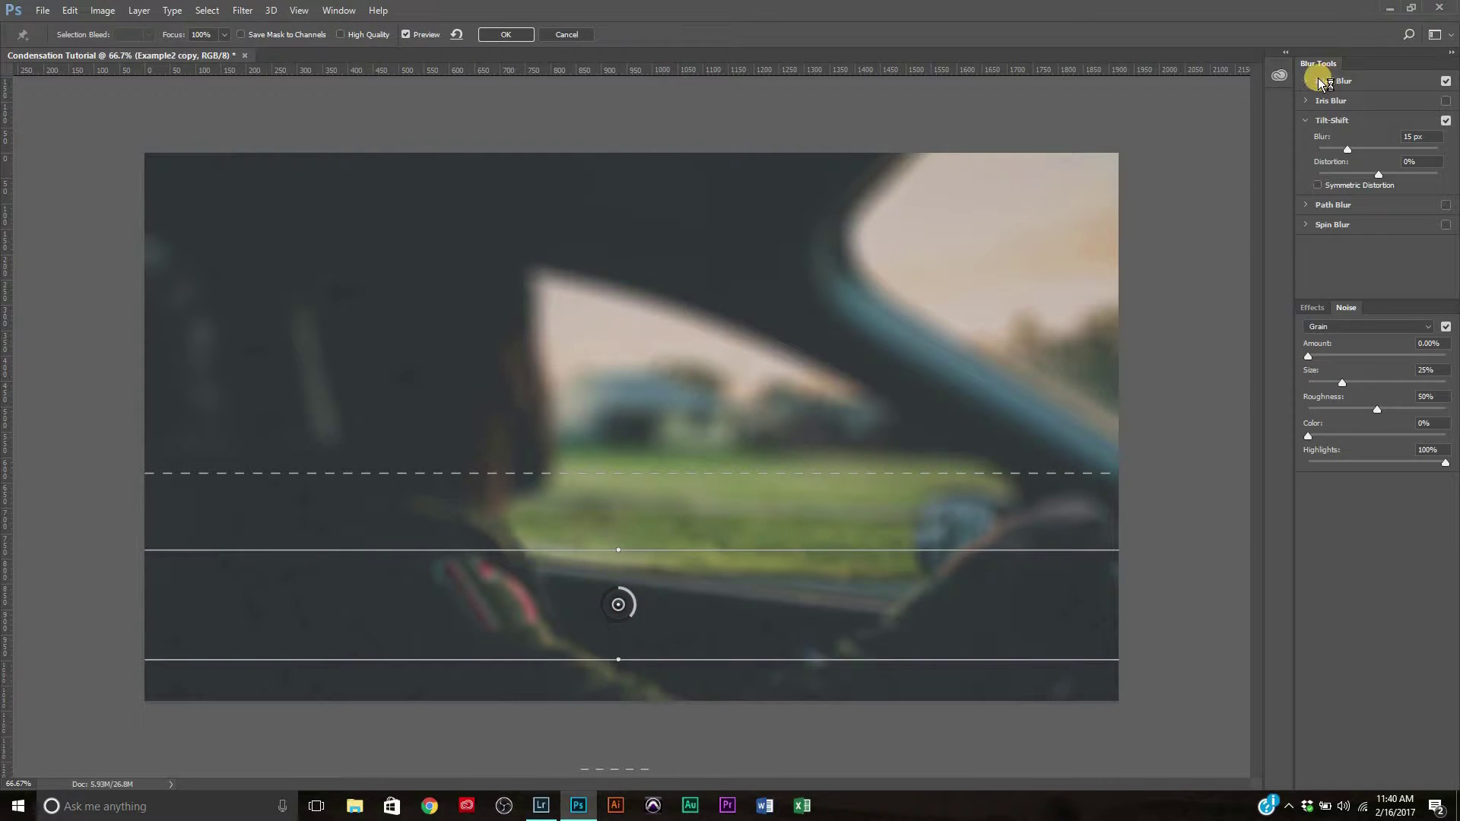
{"action": "left_click", "coordinate": [1349, 112]}
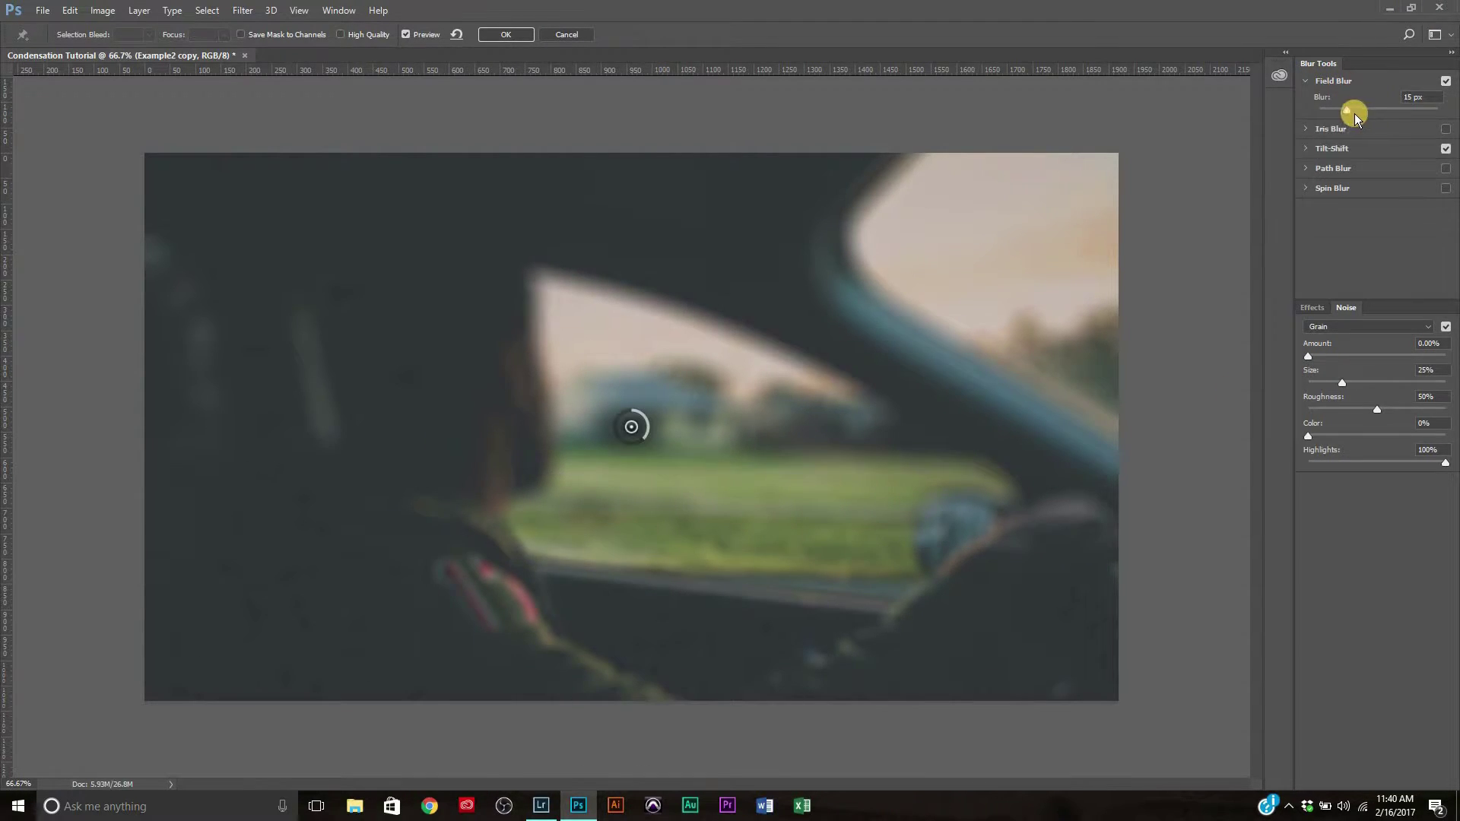
{"action": "left_click_drag", "start_coordinate": [1345, 109], "coordinate": [1340, 108]}
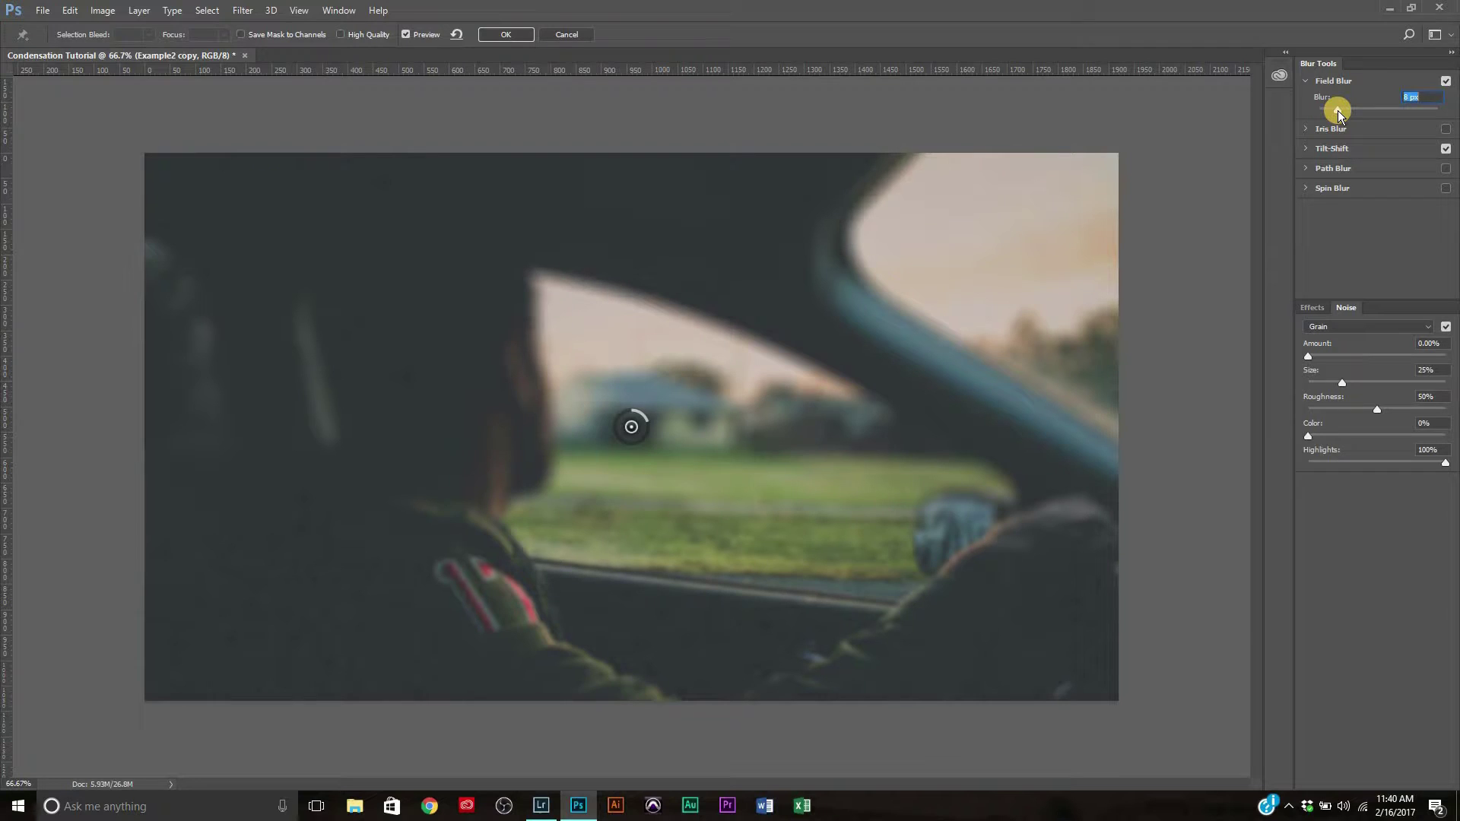
{"action": "key", "text": "Down"}
{"action": "key", "text": "Up"}
{"action": "left_click", "coordinate": [1306, 152]}
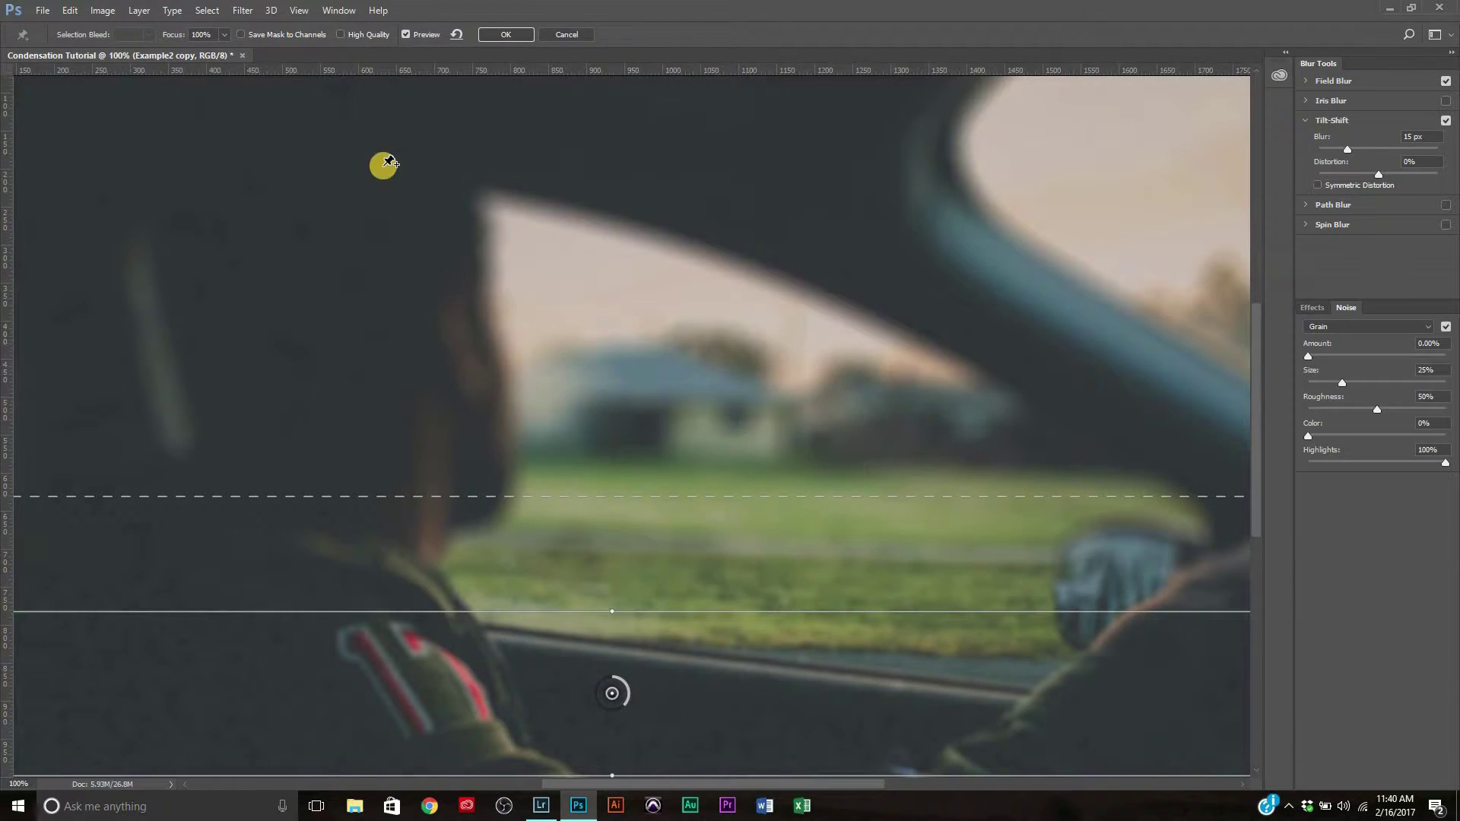
Set the grain noise amount for the blurred areas to 8%.
{"action": "left_click", "coordinate": [1435, 344]}
{"action": "scroll", "coordinate": [1438, 344], "scroll_direction": "up", "scroll_amount": 2}
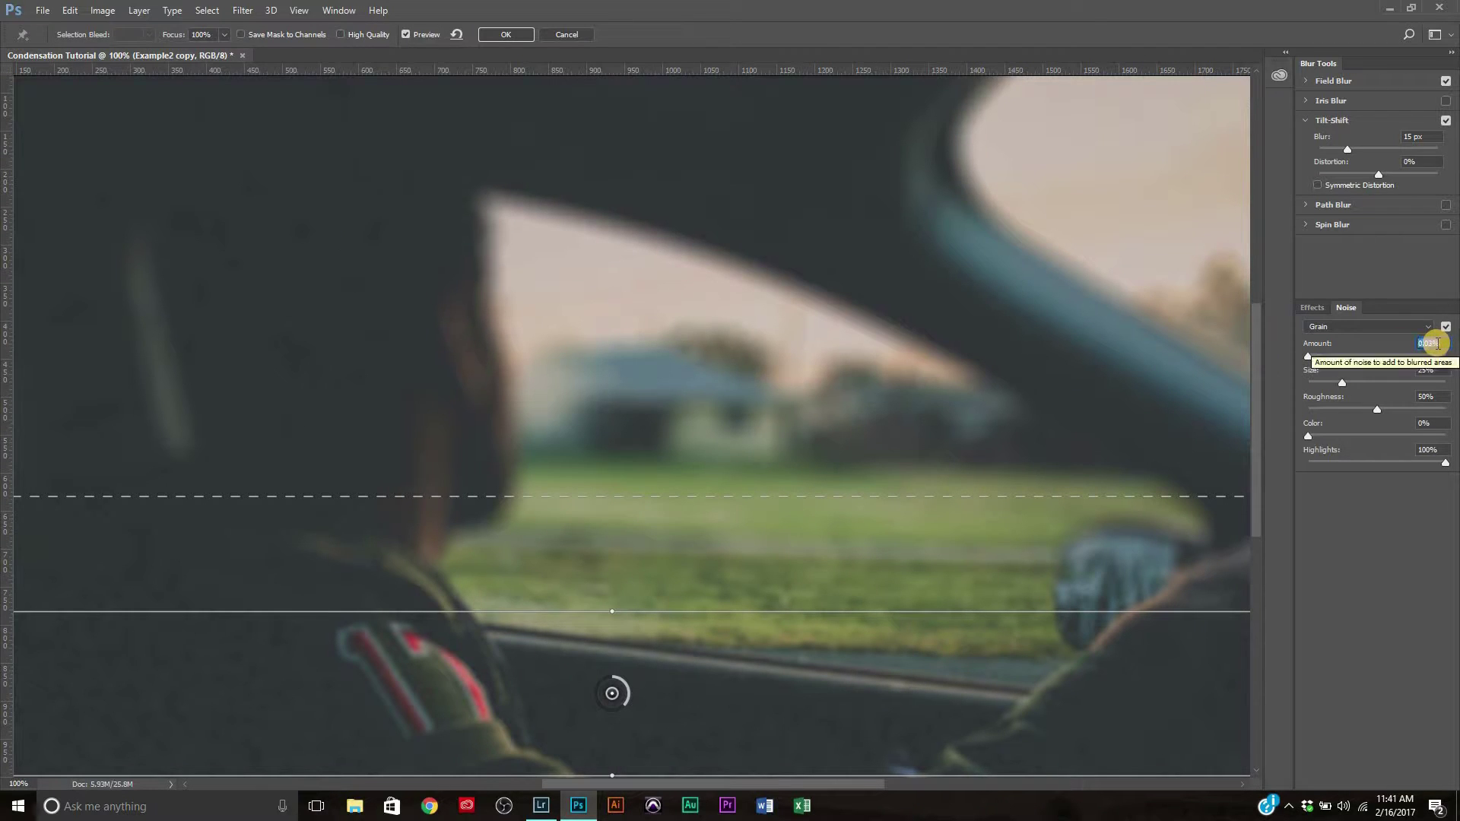
{"action": "scroll", "coordinate": [1437, 344], "scroll_direction": "up", "scroll_amount": 3}
{"action": "type", "text": "10"}
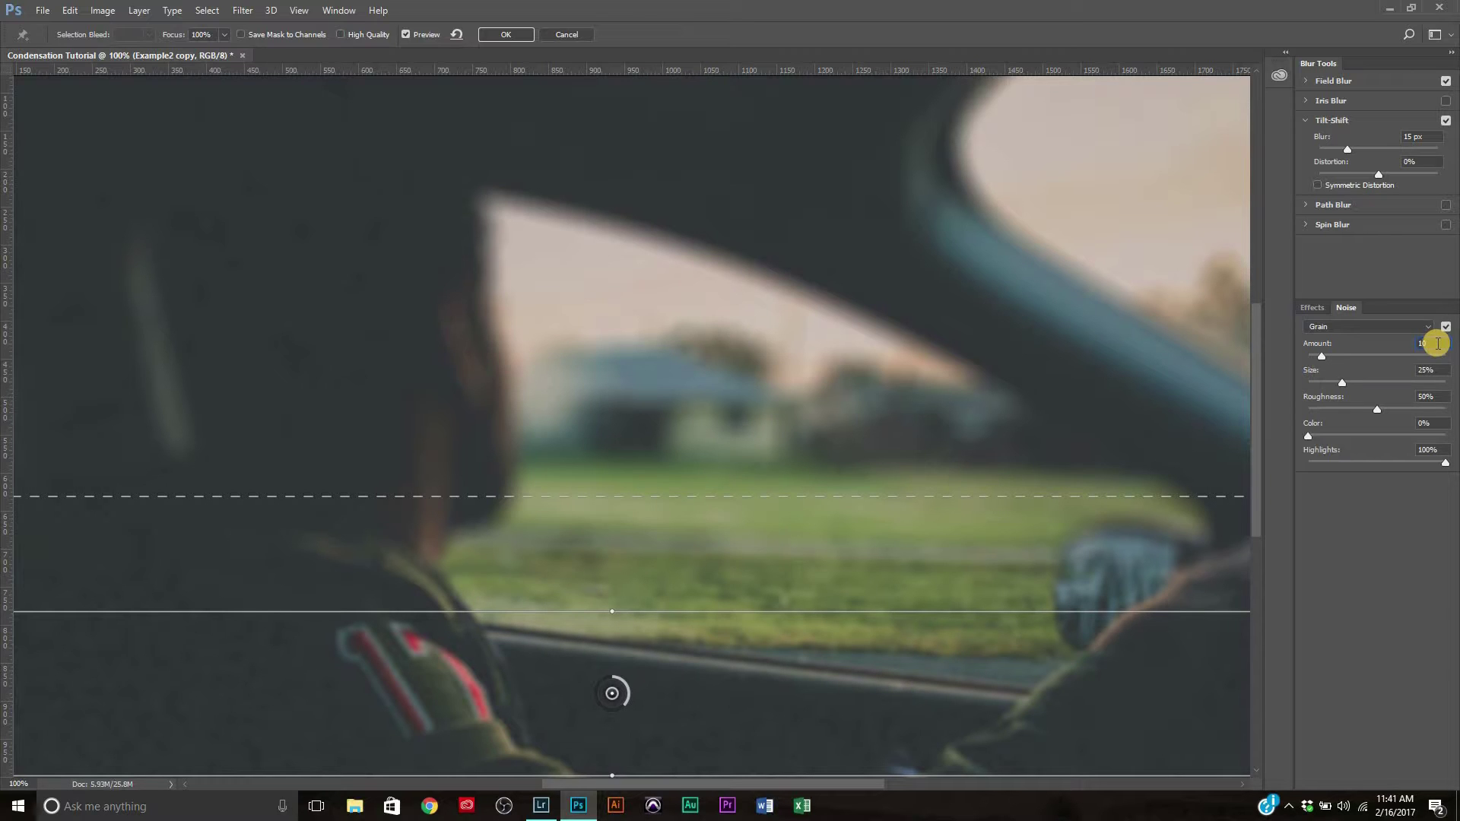
{"action": "double_click", "coordinate": [1437, 344]}
{"action": "type", "text": "8"}
{"action": "key", "text": "Return"}
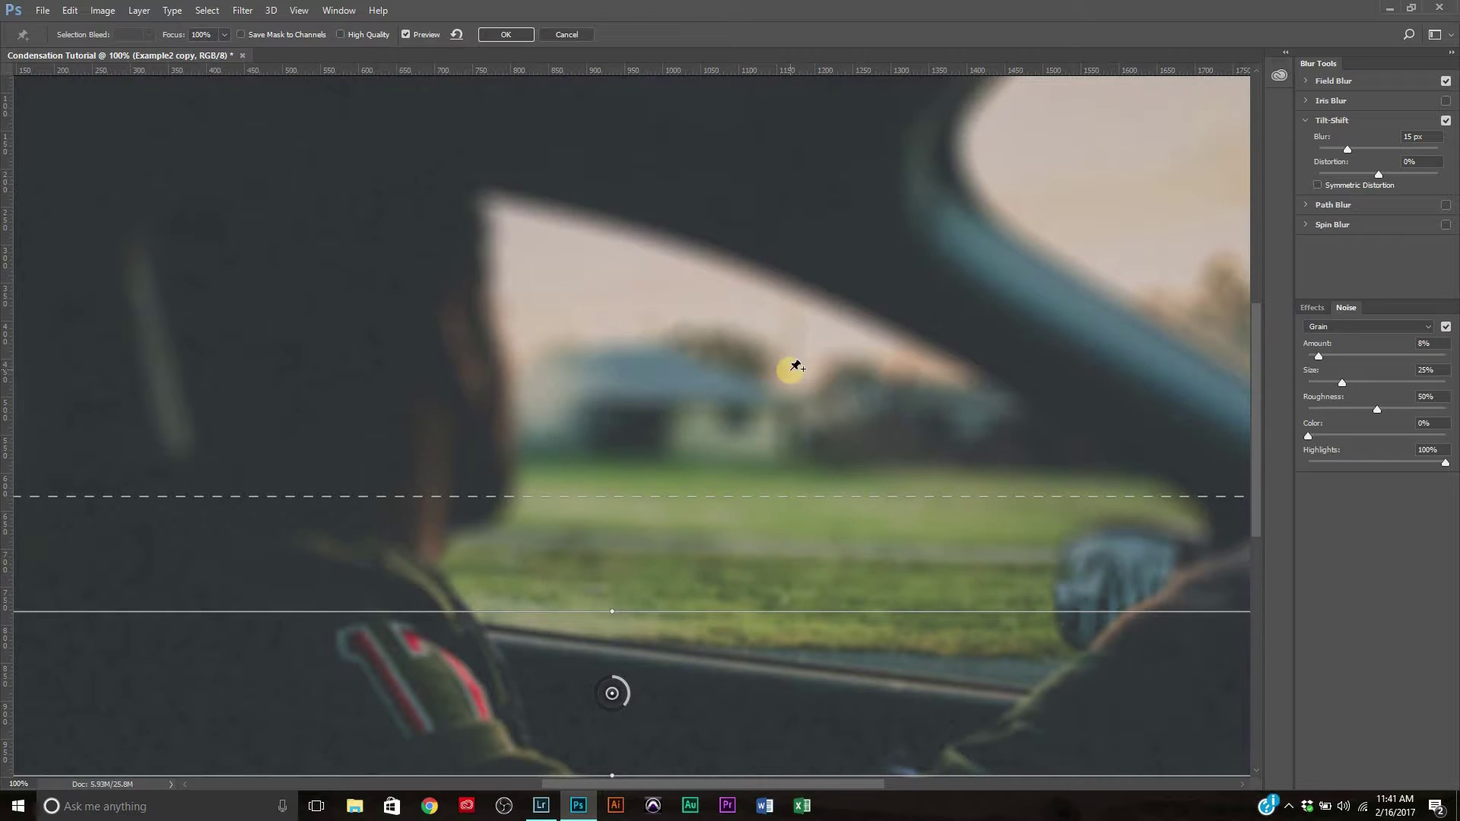
Check the blurred preview at different magnifications and apply the combined blur to the Example2 copy layer.
{"action": "scroll", "coordinate": [799, 346], "scroll_direction": "down", "scroll_amount": 2}
{"action": "scroll", "coordinate": [795, 366], "scroll_direction": "down", "scroll_amount": 1}
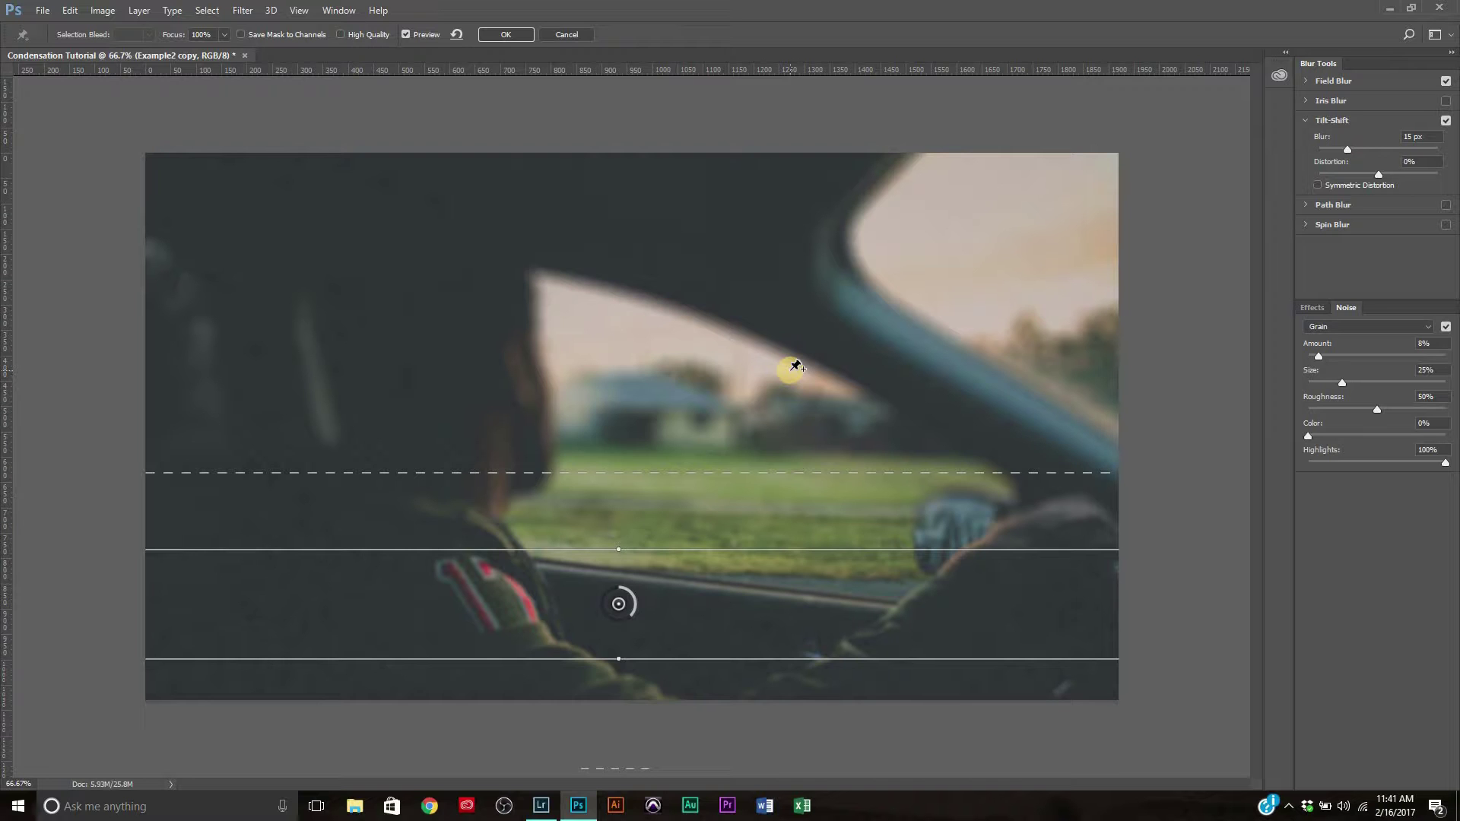
{"action": "scroll", "coordinate": [796, 366], "scroll_direction": "up", "scroll_amount": 1}
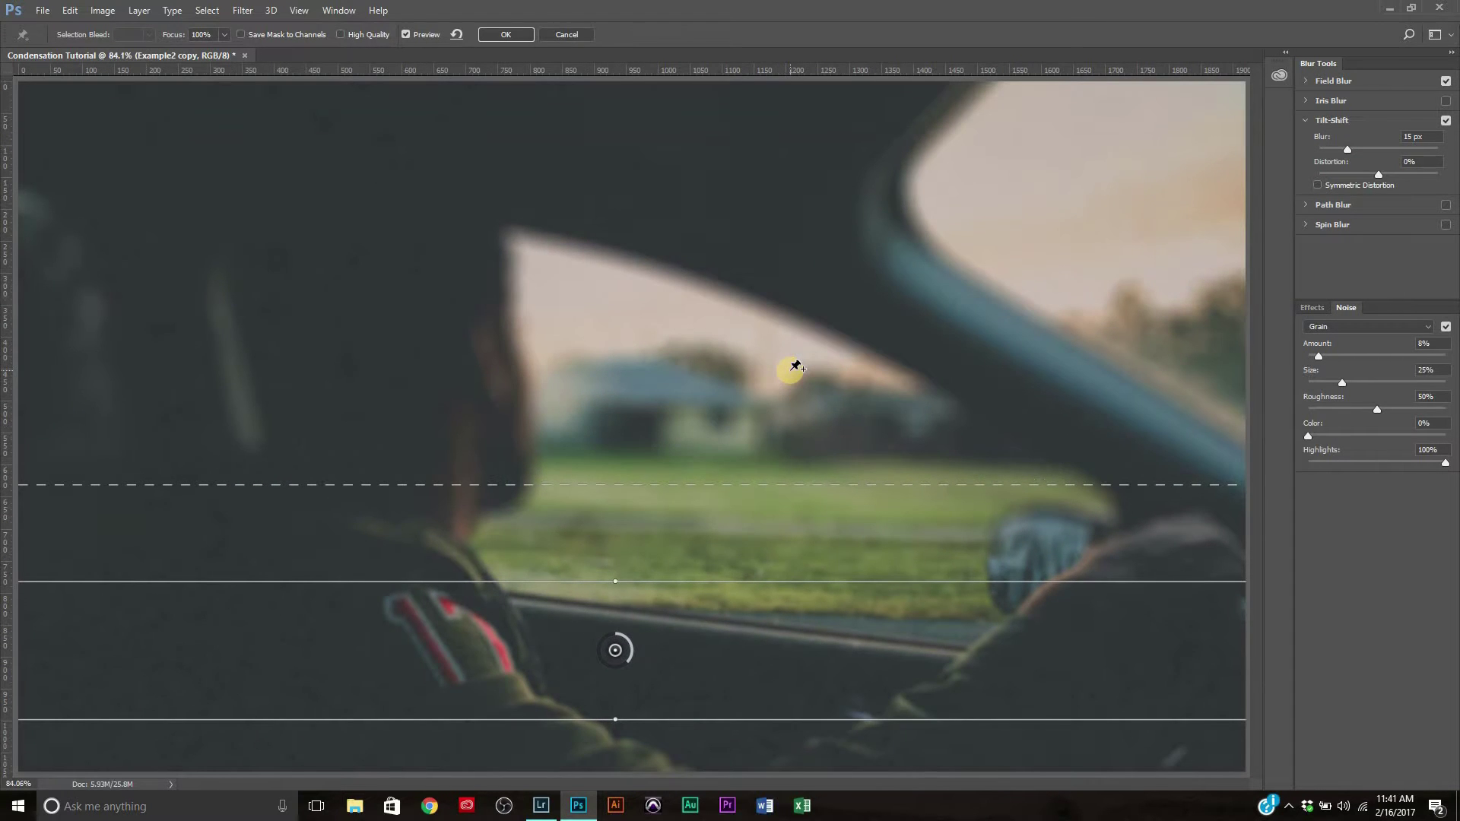
{"action": "scroll", "coordinate": [795, 366], "scroll_direction": "down", "scroll_amount": 1}
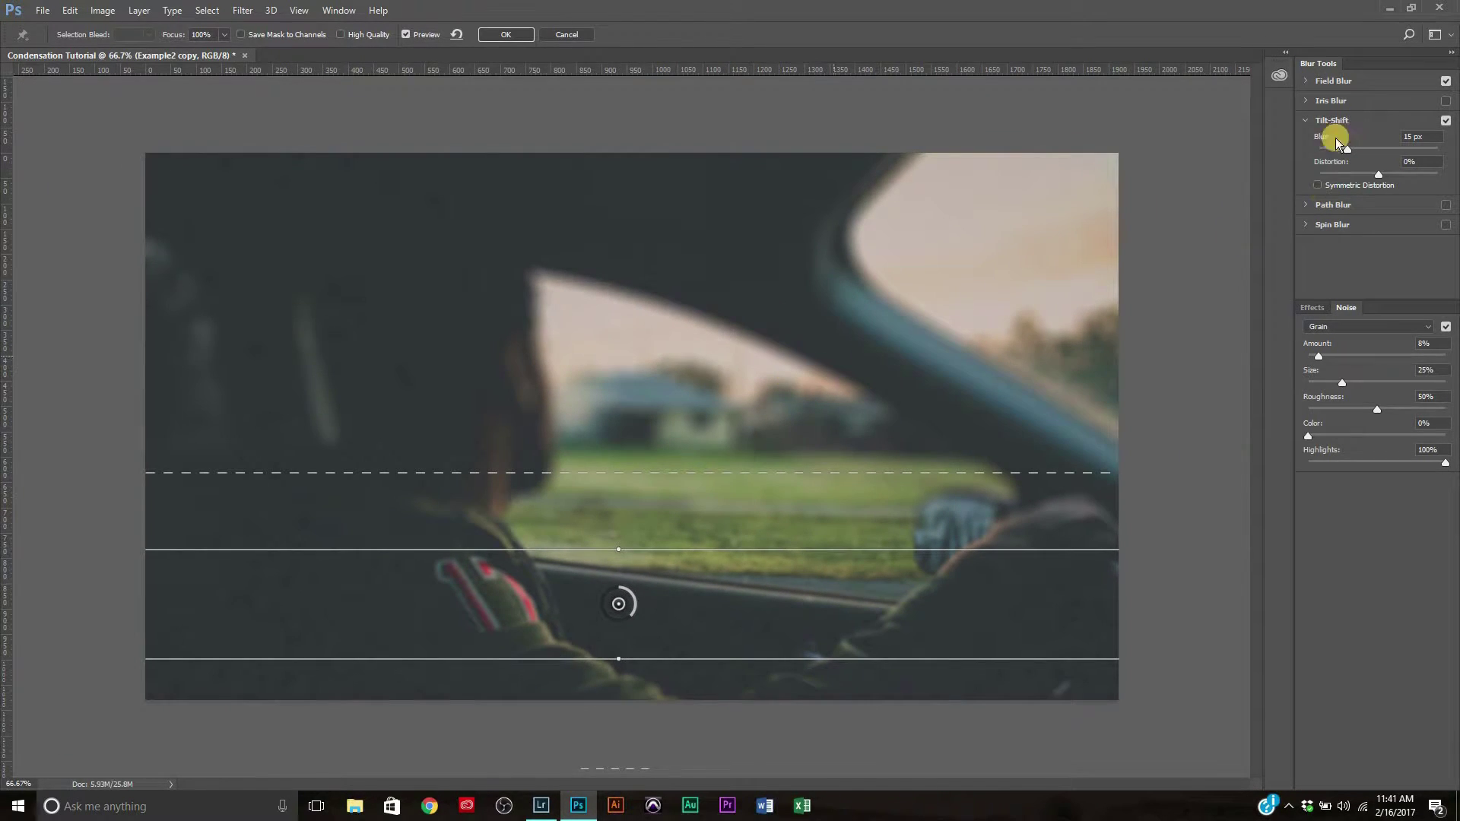
{"action": "left_click", "coordinate": [502, 35]}
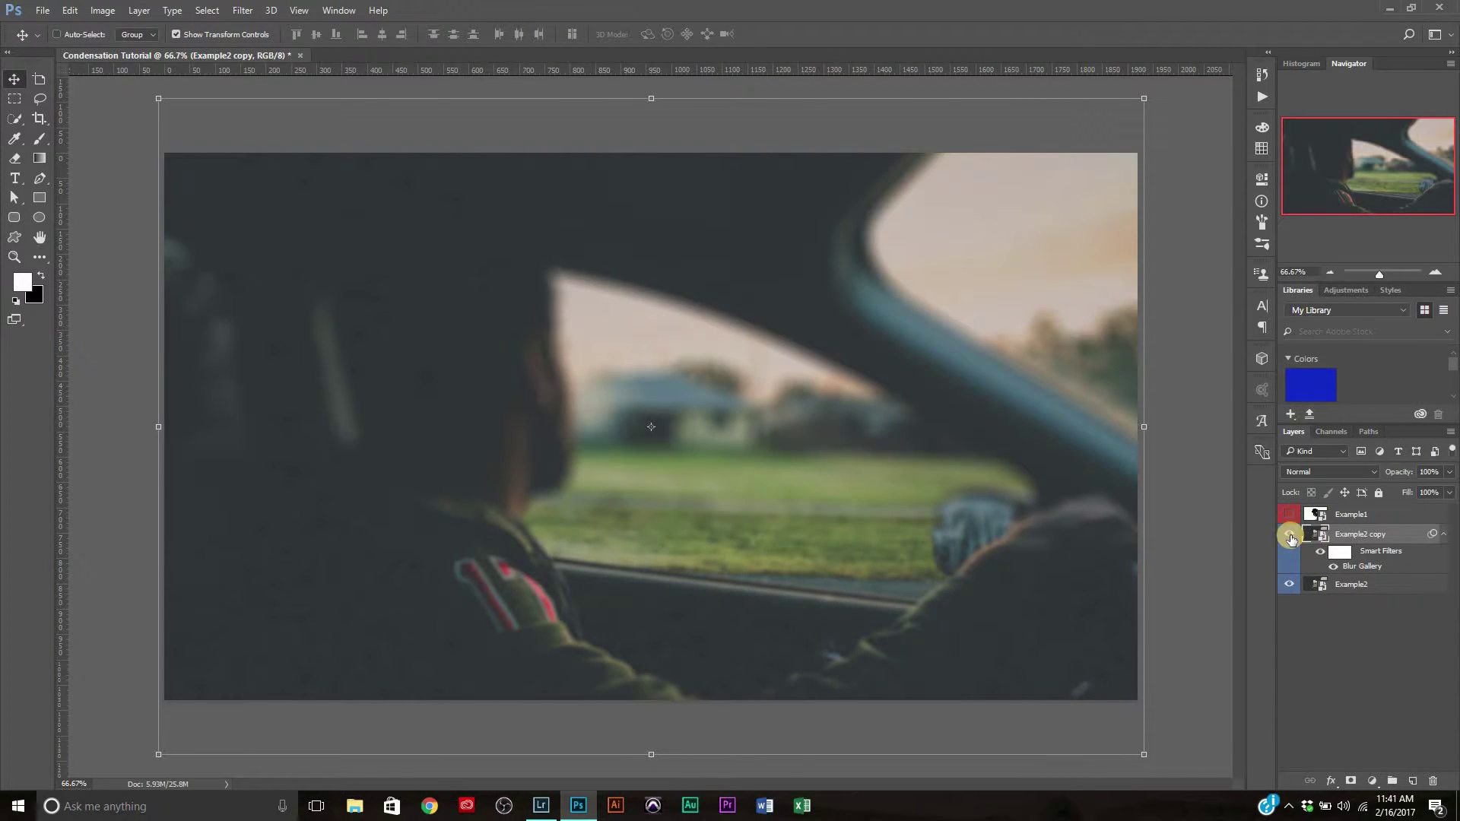
Toggle the Example2 copy layer's visibility repeatedly to compare the image with and without the blur.
{"action": "left_click", "coordinate": [1288, 536]}
{"action": "left_click", "coordinate": [1288, 536]}
{"action": "left_click", "coordinate": [1288, 536]}
{"action": "left_click", "coordinate": [1288, 536]}
{"action": "left_click", "coordinate": [1288, 536]}
{"action": "left_click", "coordinate": [1288, 536]}
{"action": "left_click", "coordinate": [1288, 537]}
{"action": "left_click", "coordinate": [1288, 536]}
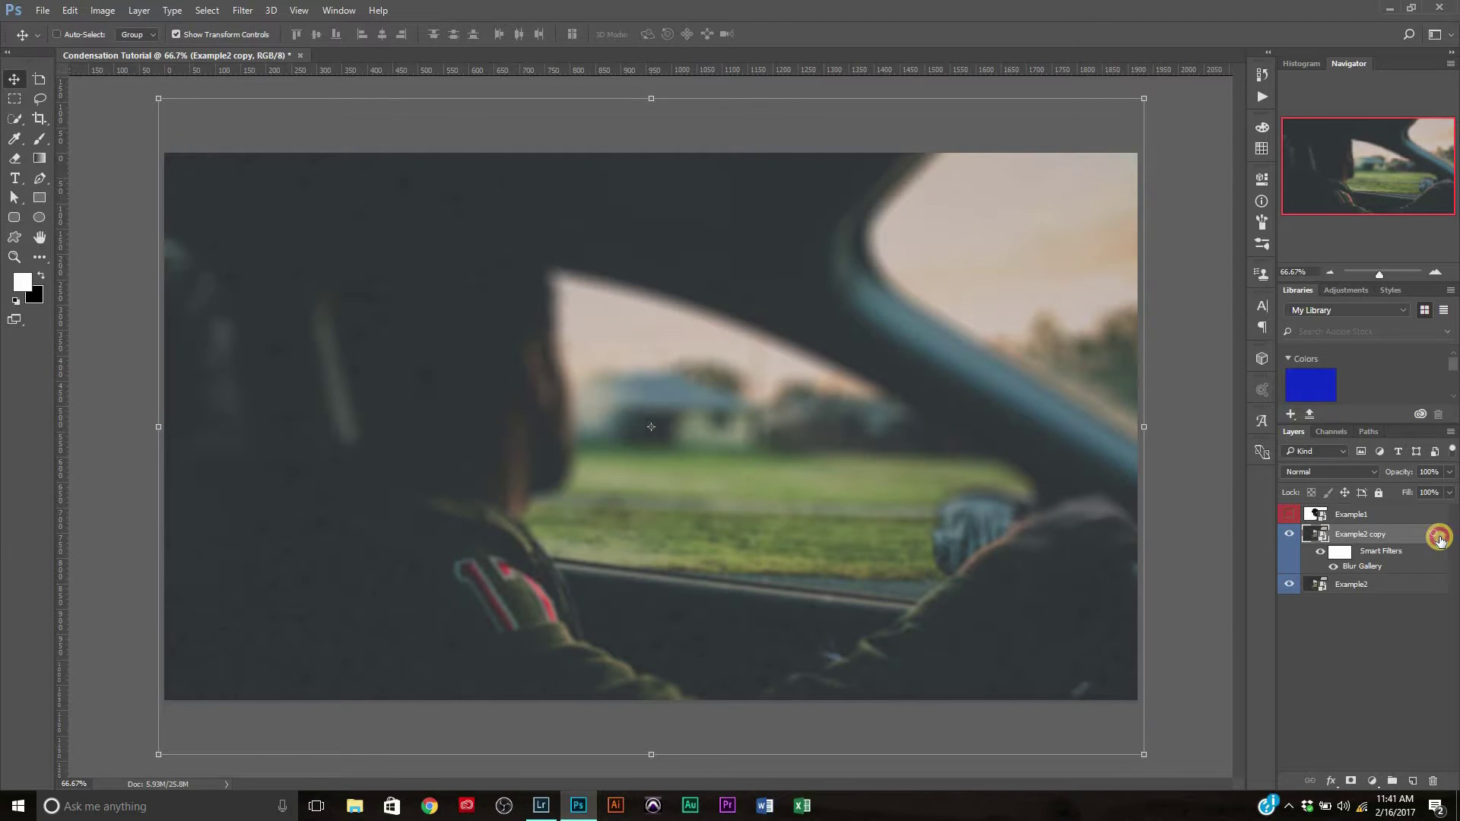
Collapse the smart filters of the Example2 copy layer and rename the layer as Example2_Blur.
{"action": "left_click", "coordinate": [1442, 533]}
{"action": "double_click", "coordinate": [1380, 536]}
{"action": "left_click", "coordinate": [1380, 534]}
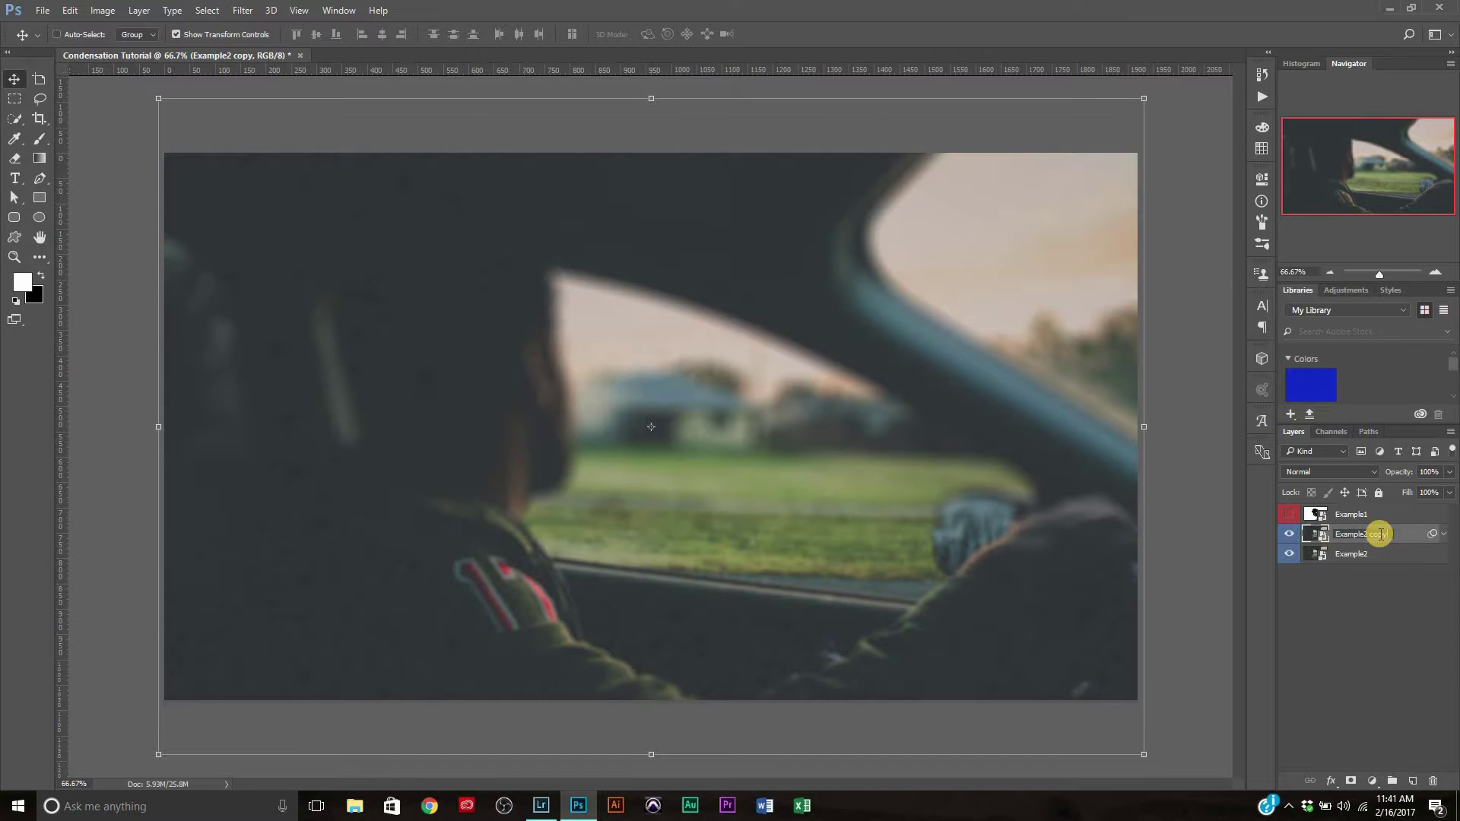
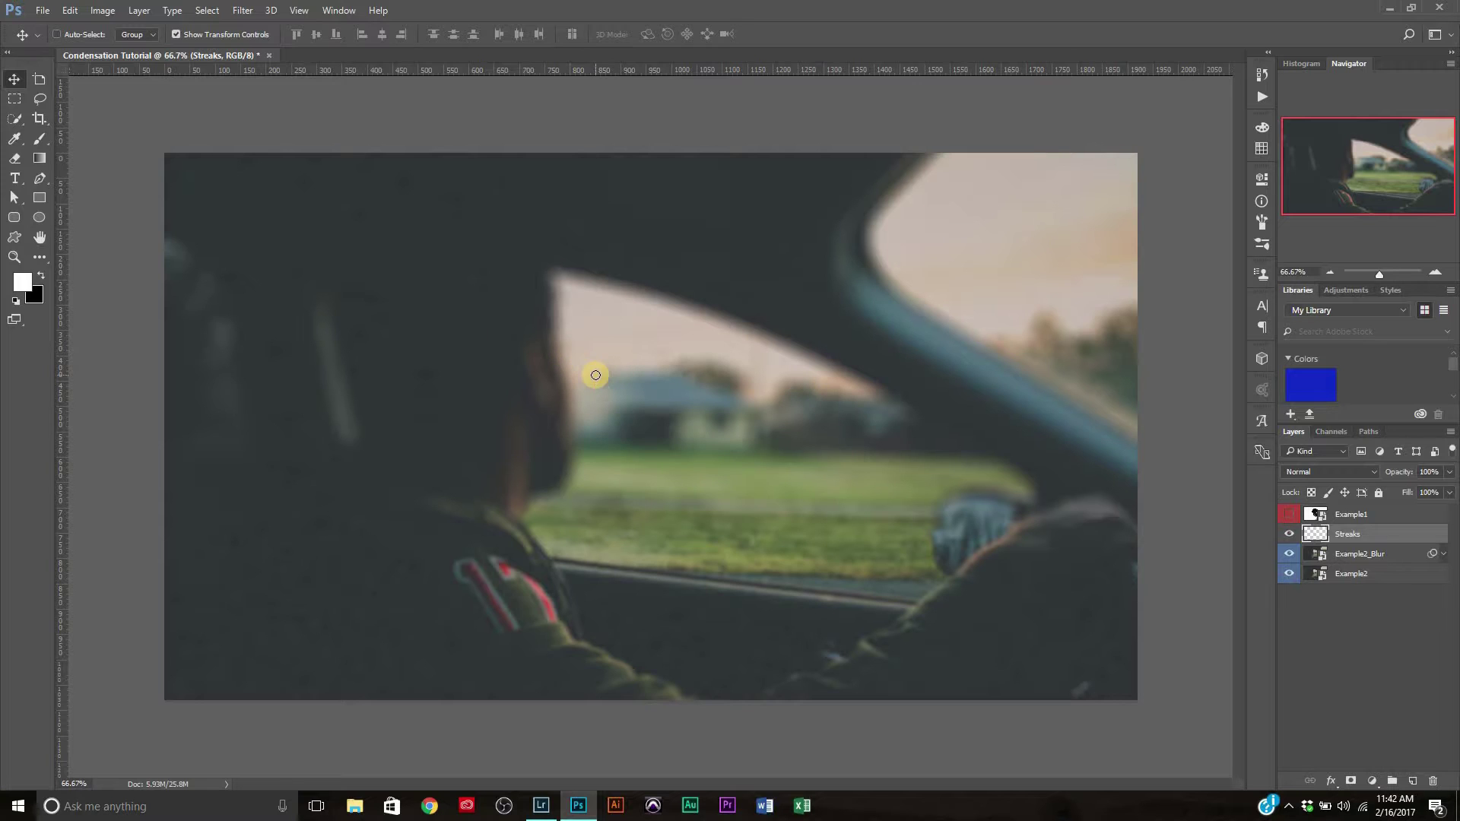
Choose the rough-edged 17 px brush tip from the preset brushes for painting on the Streaks layer.
{"action": "key", "text": "b"}
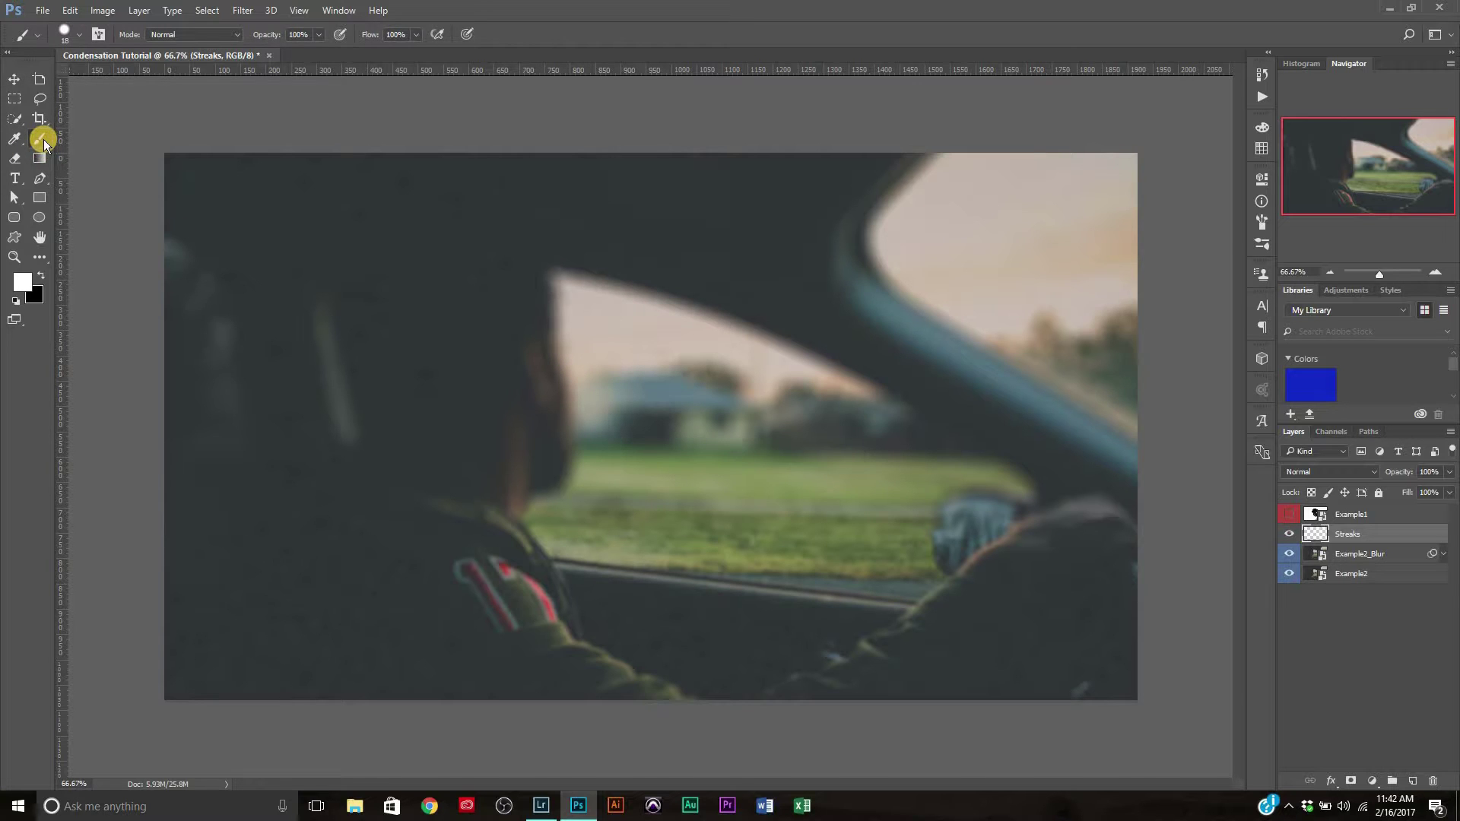
{"action": "left_click", "coordinate": [77, 34]}
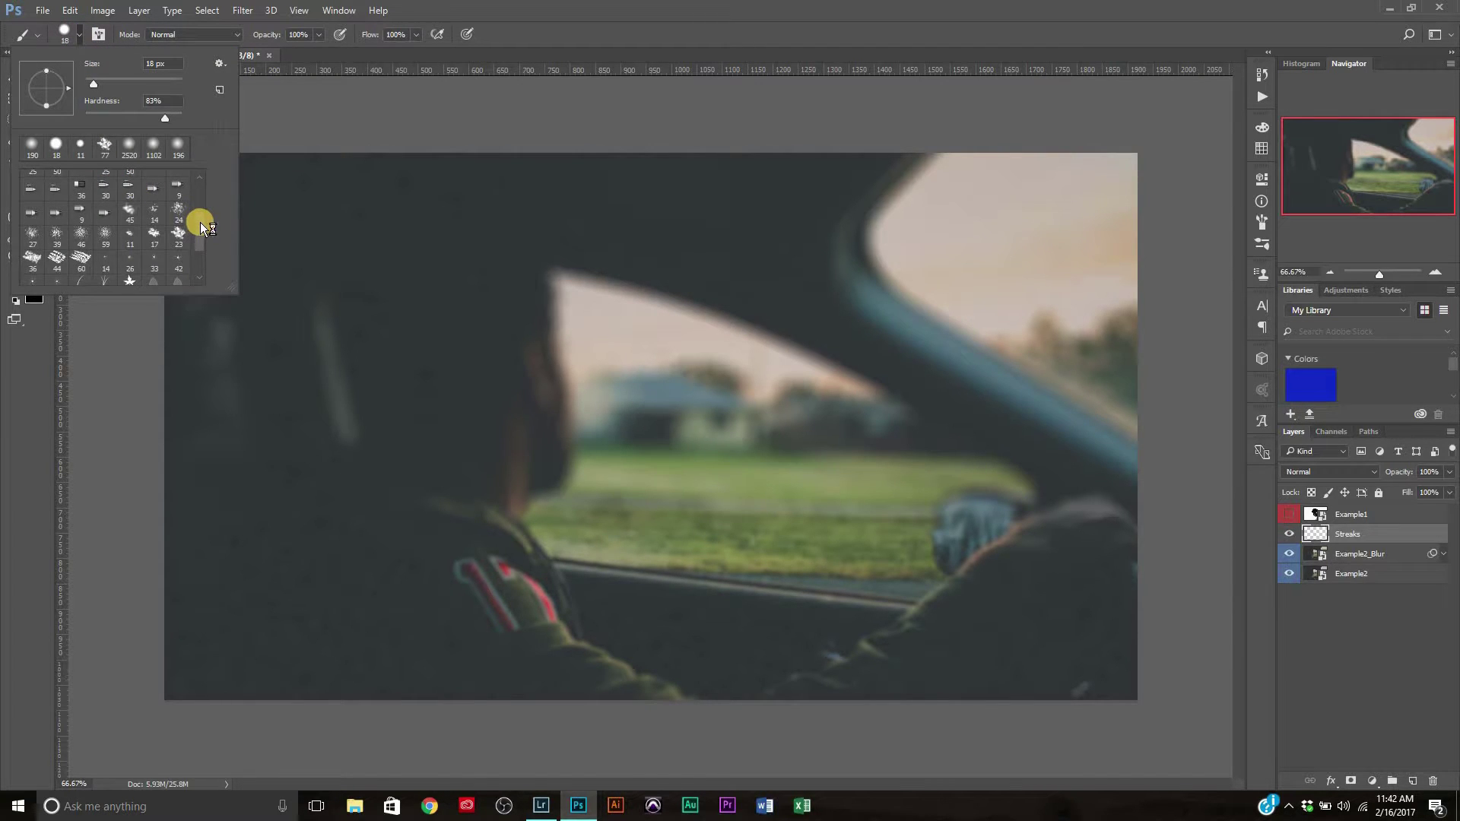
{"action": "left_click_drag", "start_coordinate": [200, 219], "coordinate": [199, 193]}
{"action": "scroll", "coordinate": [194, 221], "scroll_direction": "down", "scroll_amount": 3}
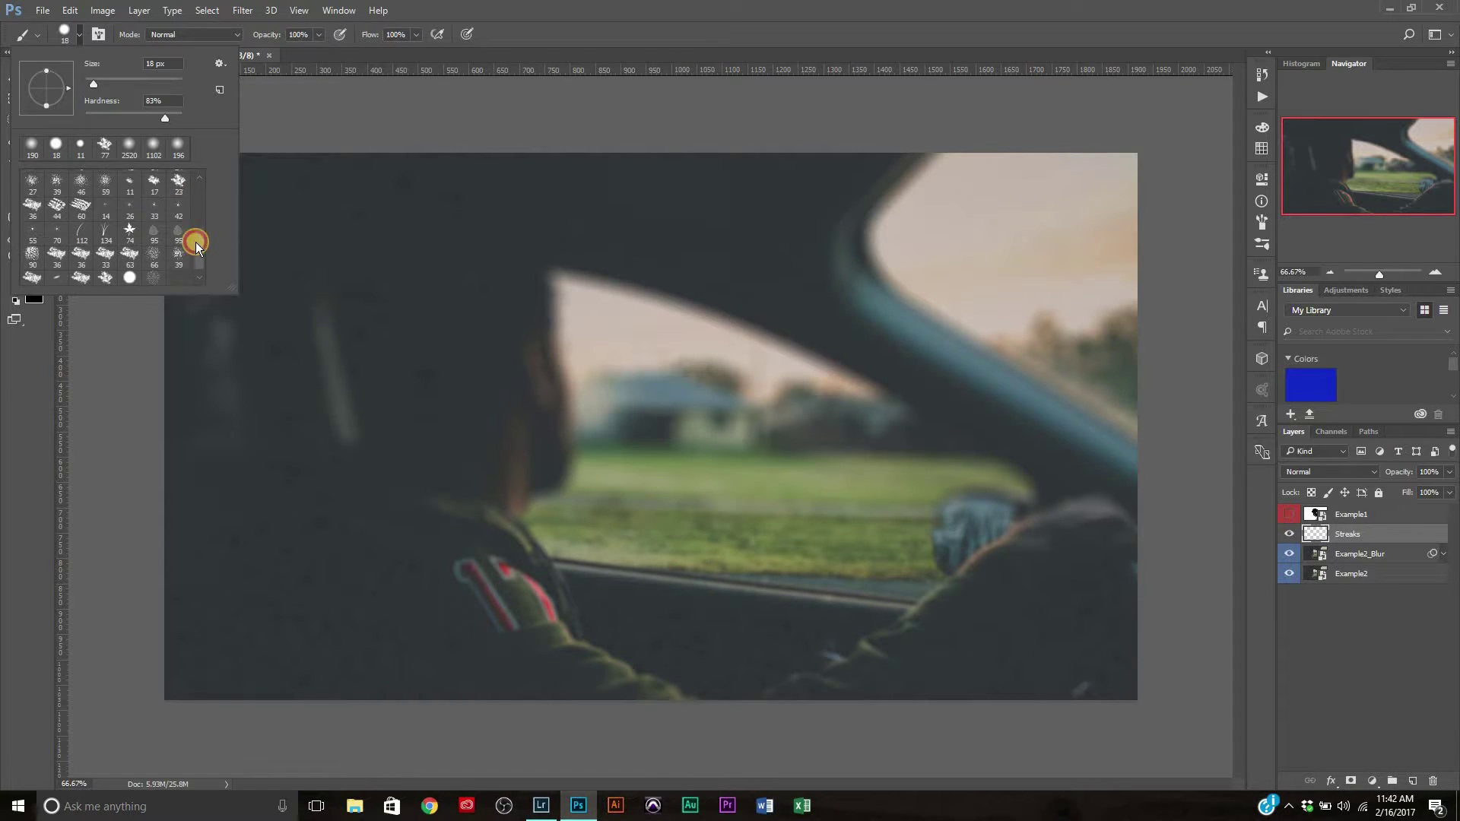
{"action": "mouse_move", "coordinate": [199, 213]}
{"action": "left_mouse_down"}
{"action": "mouse_move", "coordinate": [199, 250]}
{"action": "mouse_move", "coordinate": [196, 232]}
{"action": "left_mouse_up"}
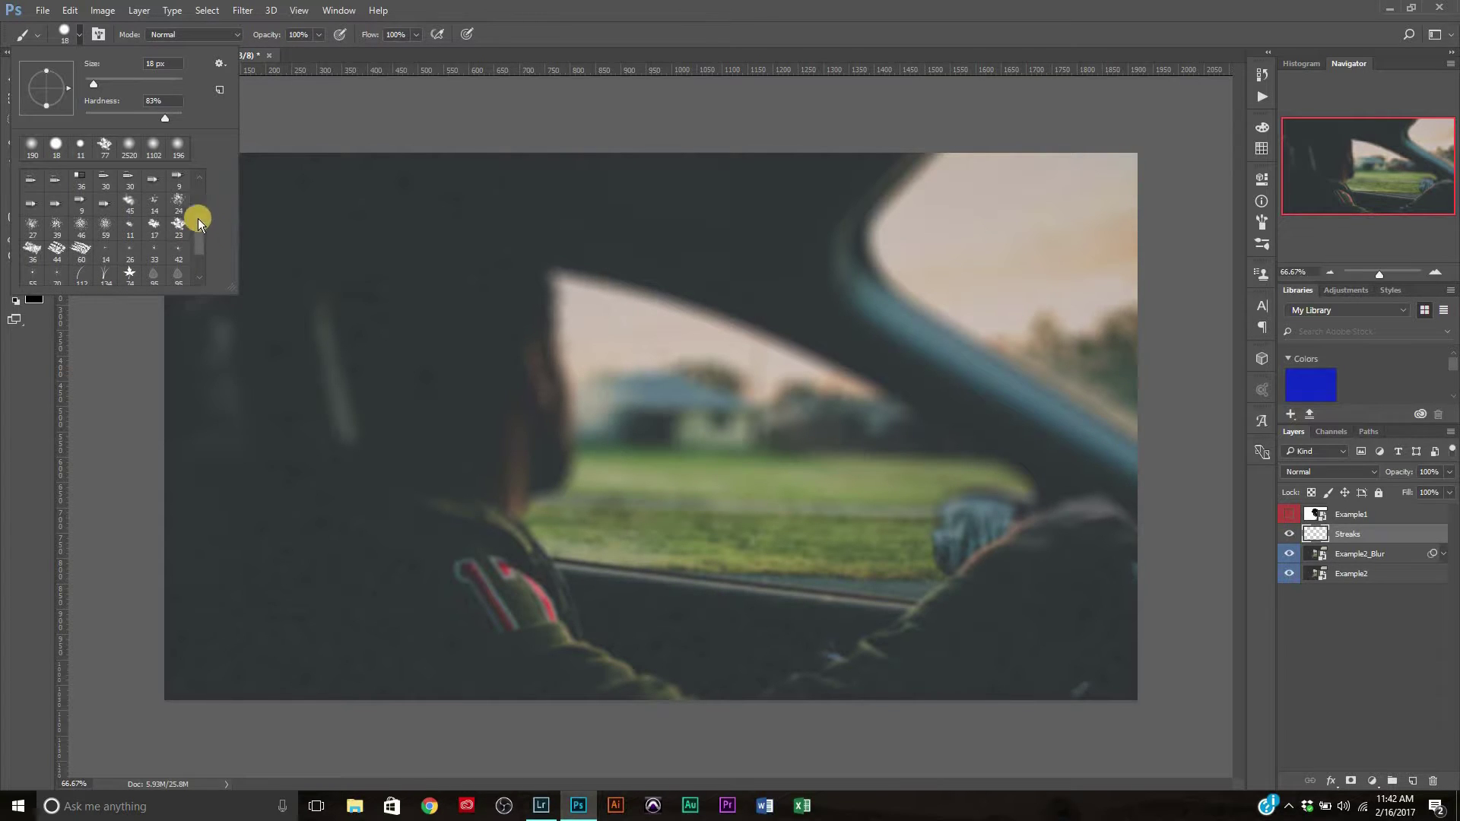
{"action": "left_click_drag", "start_coordinate": [198, 232], "coordinate": [199, 228]}
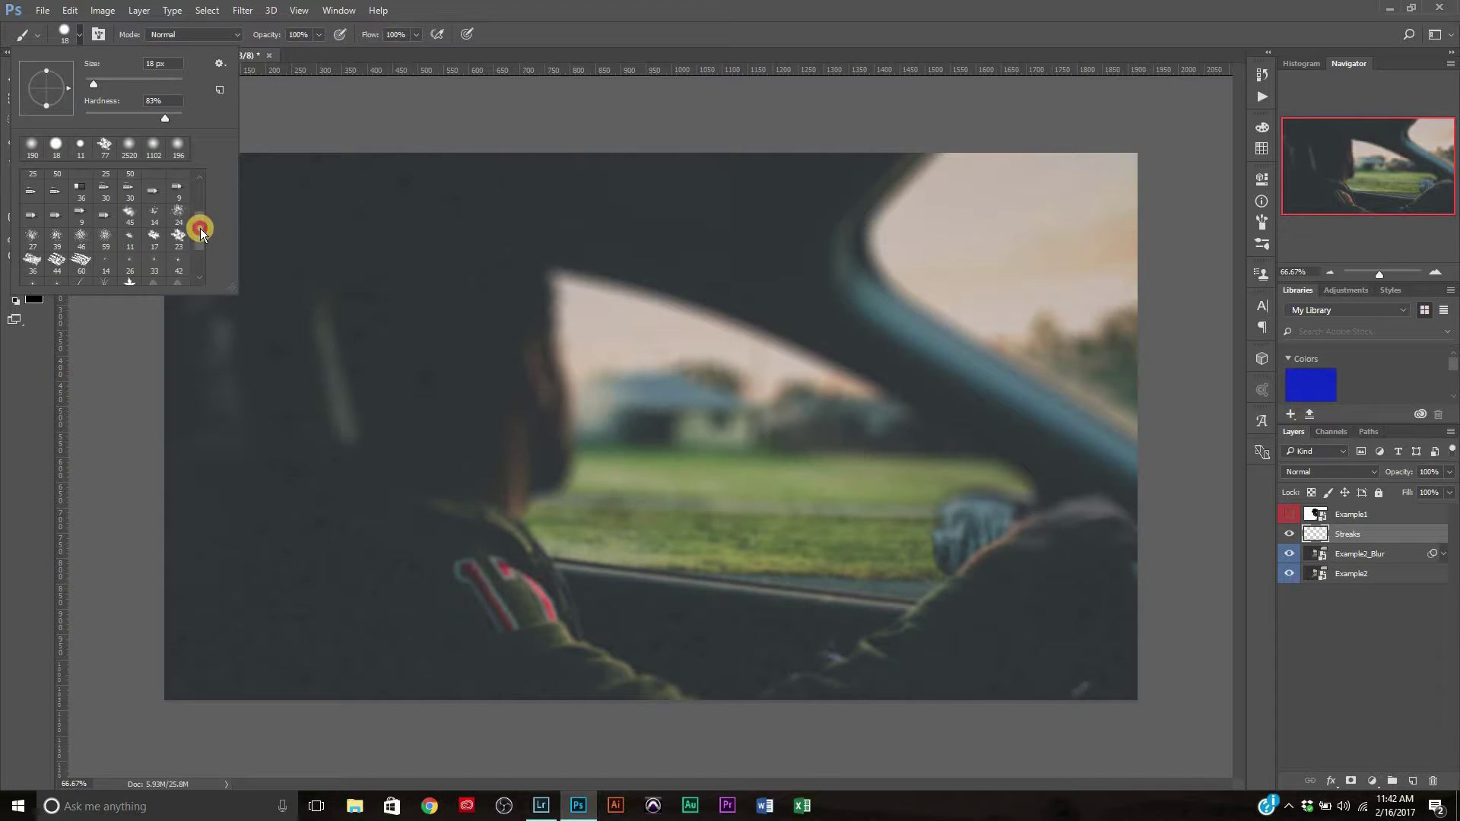
{"action": "scroll", "coordinate": [200, 230], "scroll_direction": "down", "scroll_amount": 1}
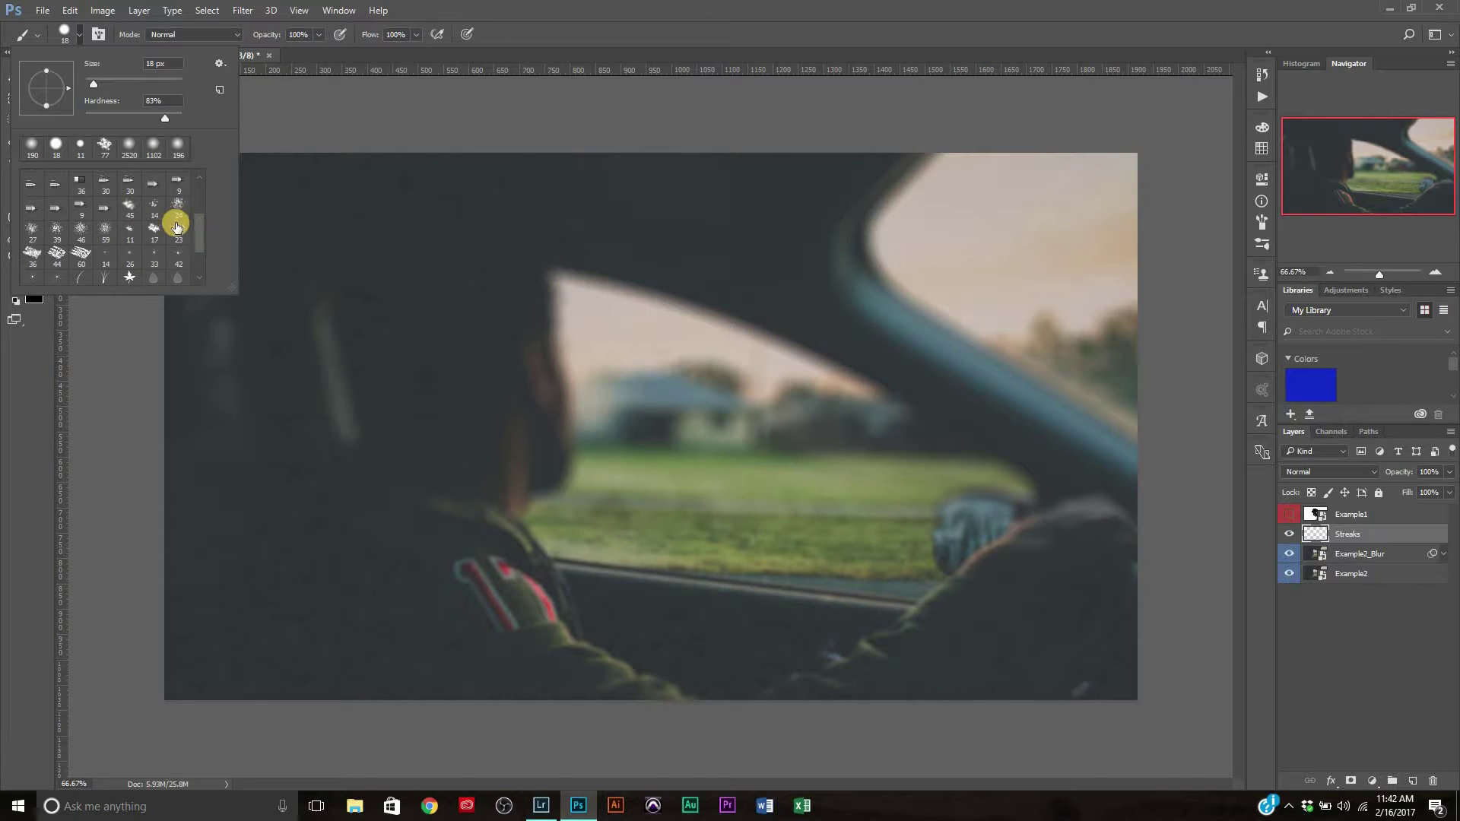
{"action": "left_click", "coordinate": [154, 237]}
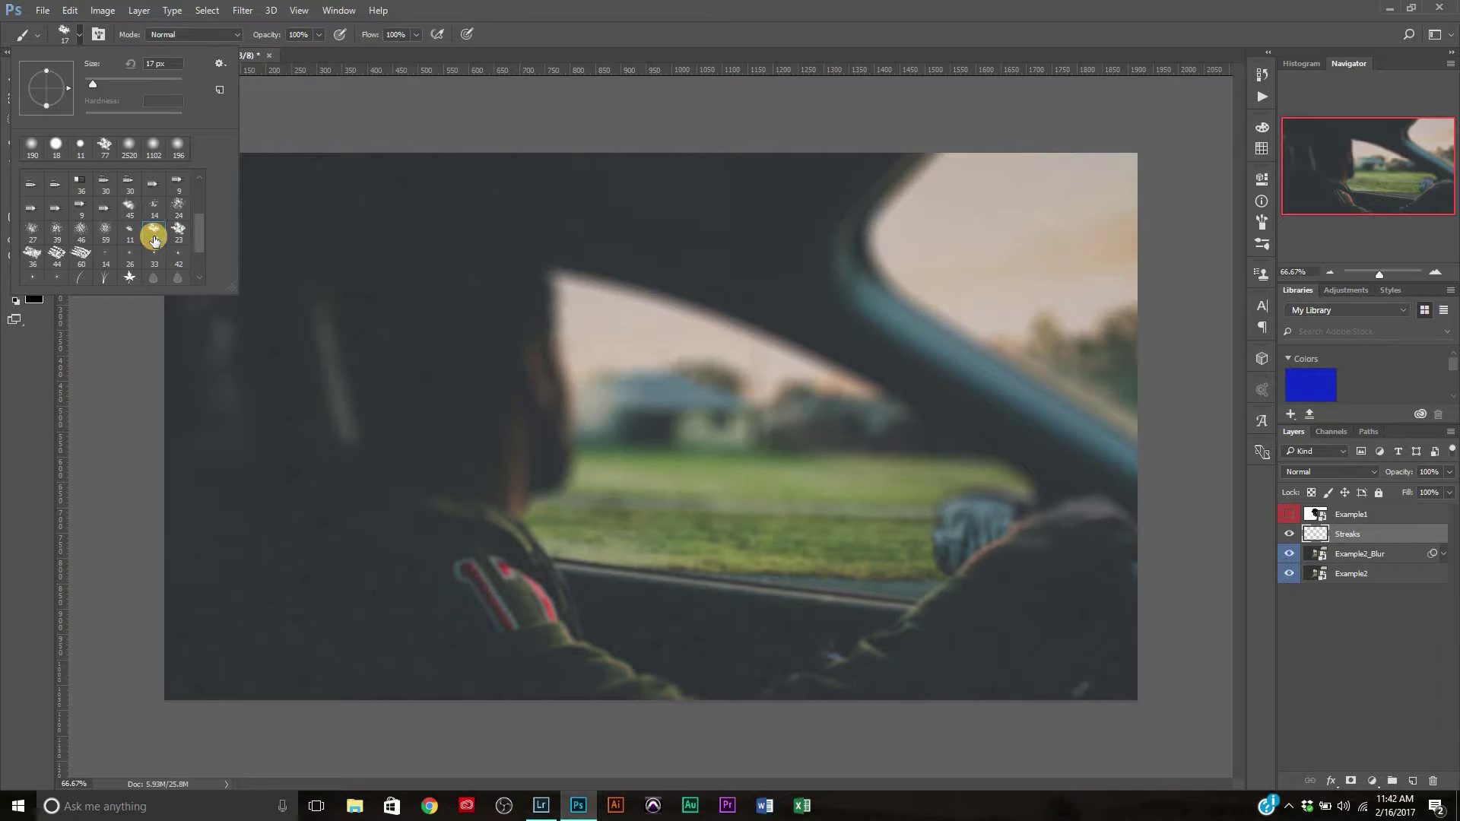
{"action": "left_click", "coordinate": [68, 33]}
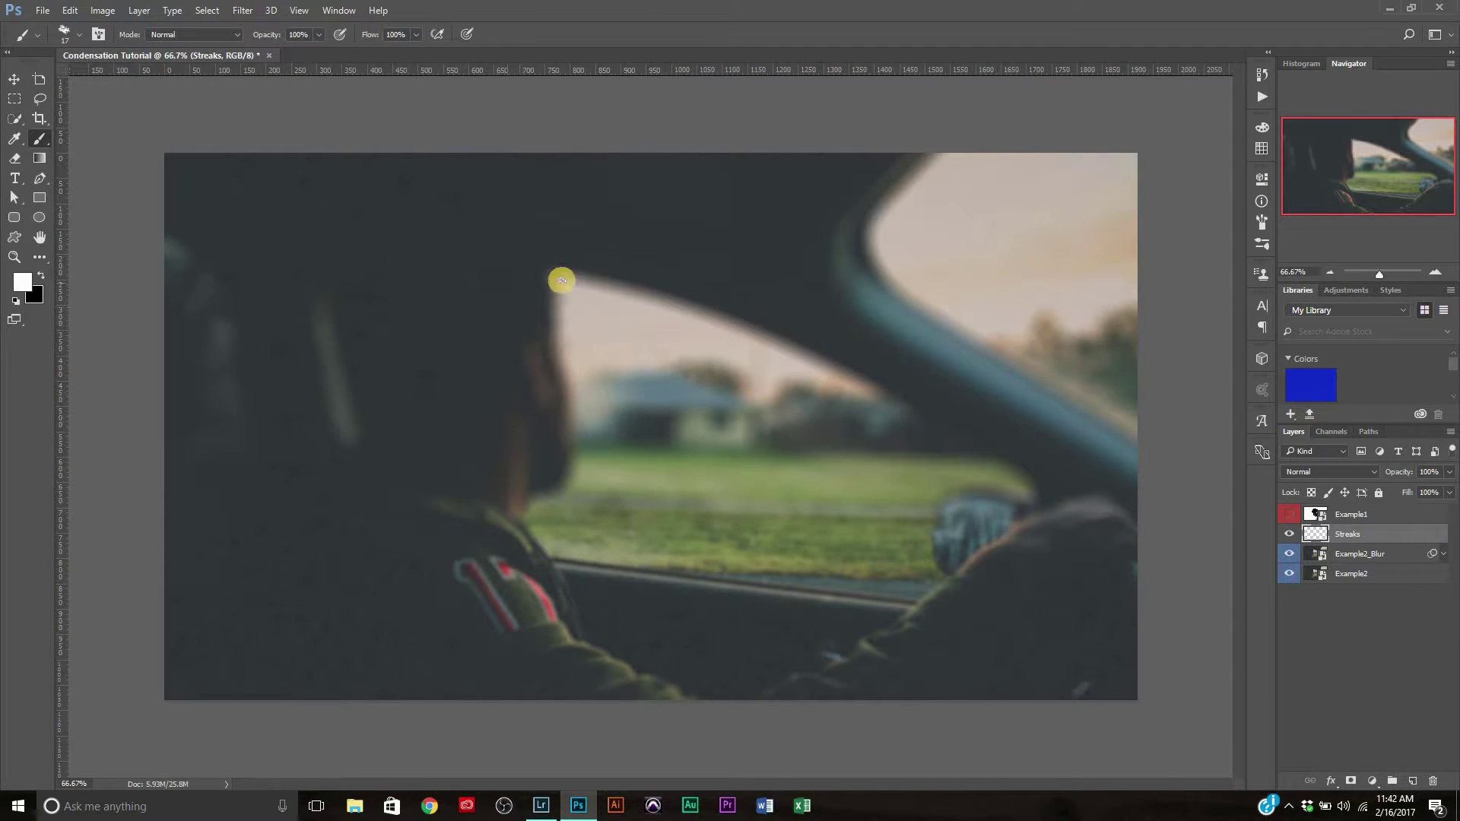
Enlarge the textured brush to 62 px.
{"action": "right_click", "coordinate": [567, 315]}
{"action": "left_click_drag", "start_coordinate": [638, 335], "coordinate": [646, 336]}
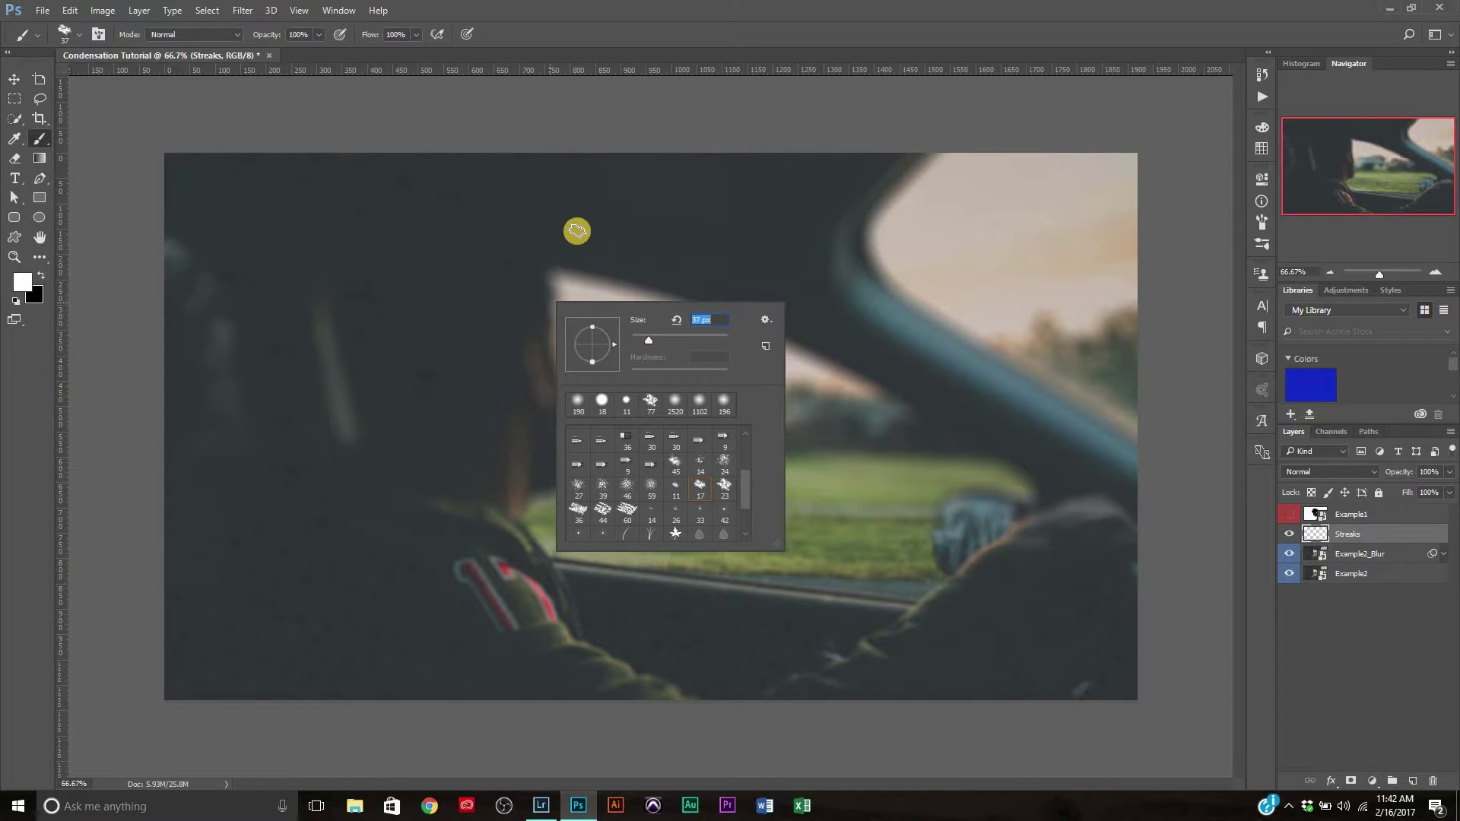
{"action": "left_click_drag", "start_coordinate": [653, 334], "coordinate": [657, 335]}
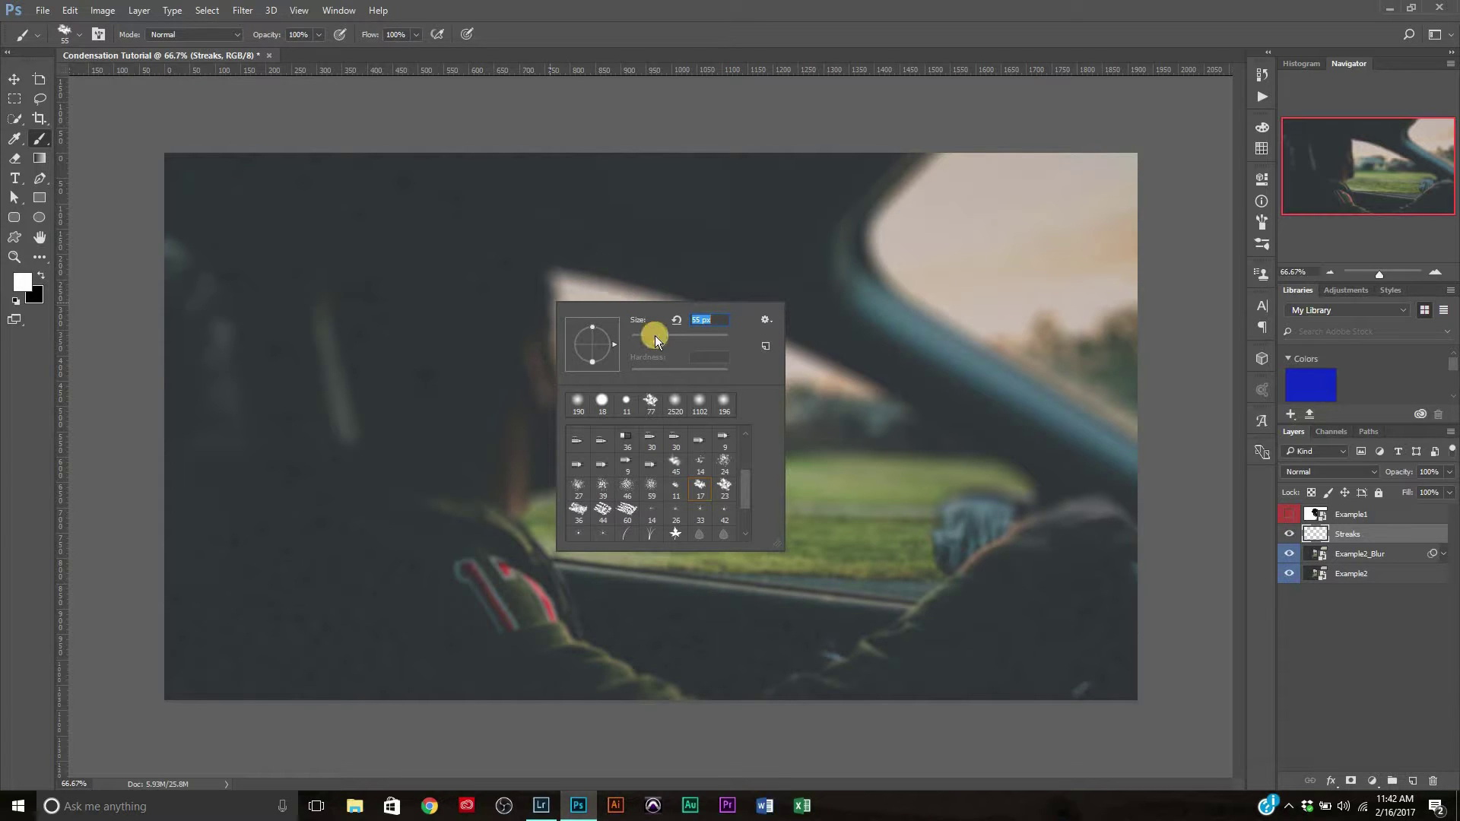
{"action": "left_click_drag", "start_coordinate": [657, 336], "coordinate": [658, 335]}
{"action": "left_click", "coordinate": [657, 336]}
{"action": "left_click_drag", "start_coordinate": [660, 340], "coordinate": [662, 340]}
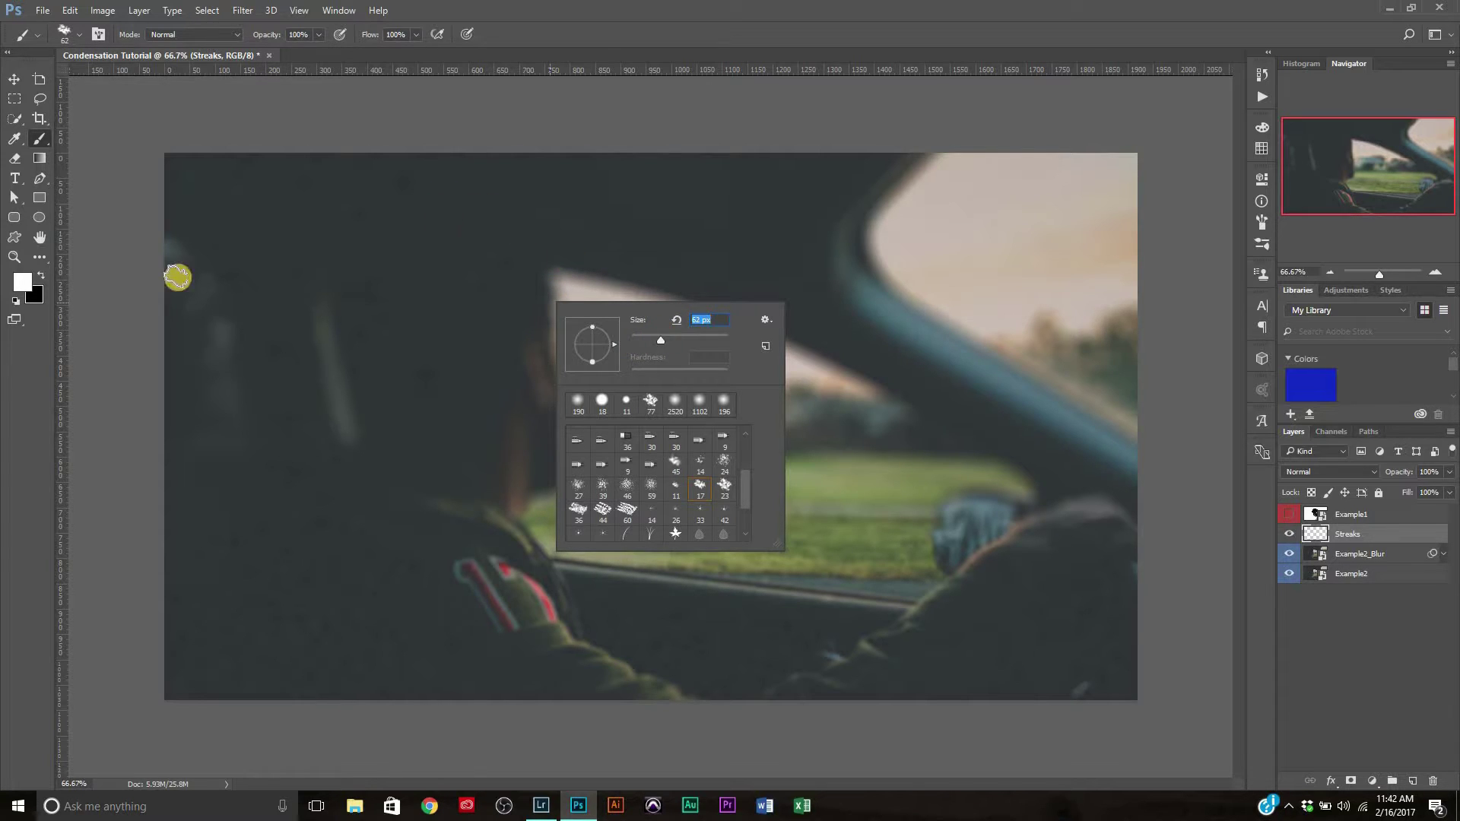
{"action": "left_click", "coordinate": [646, 156]}
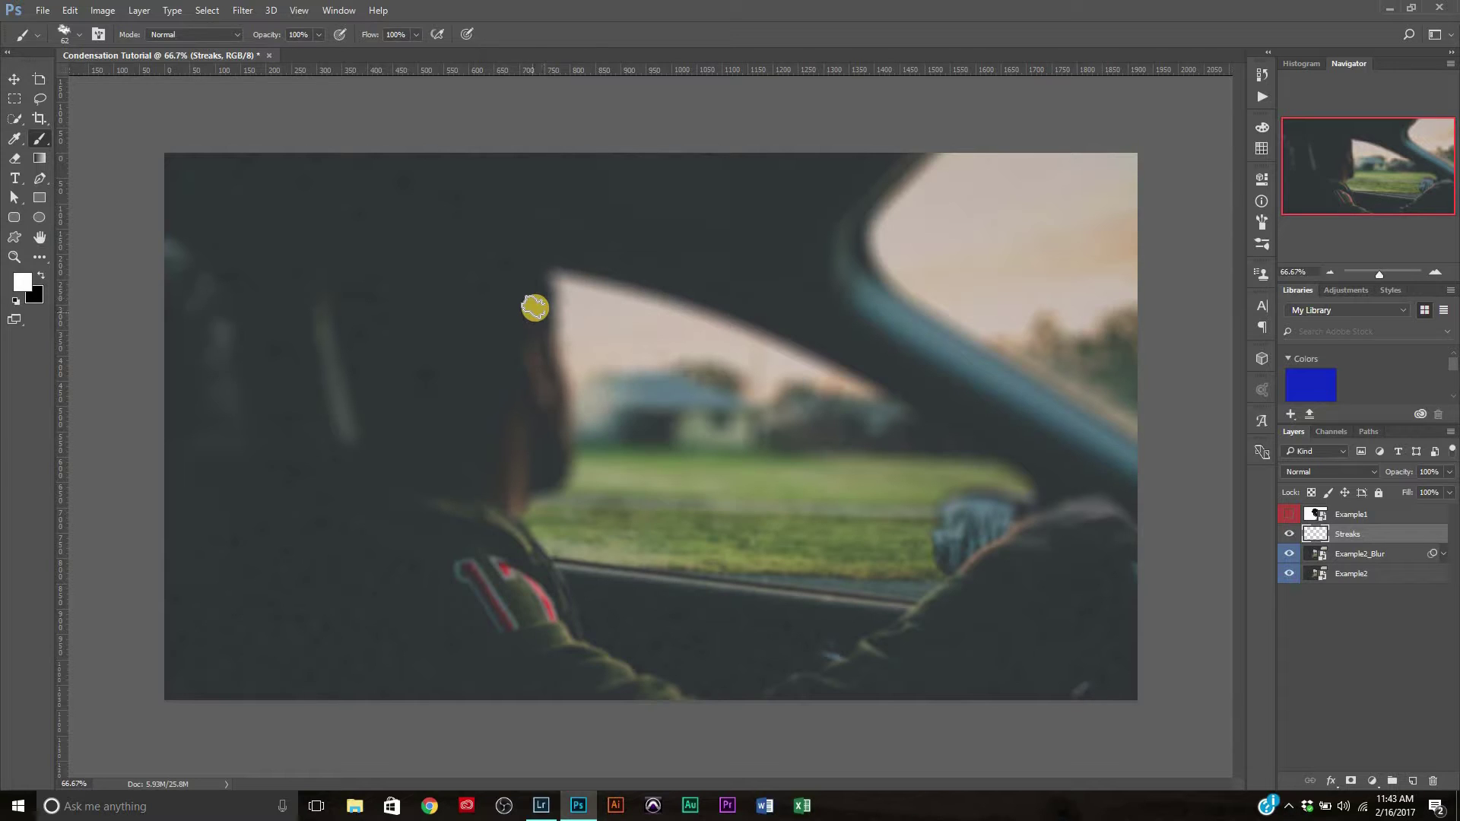
Paint overlapping diagonal white streaks over the driver's head and the adjoining side window on the Streaks layer.
{"action": "left_click_drag", "start_coordinate": [541, 286], "coordinate": [441, 449]}
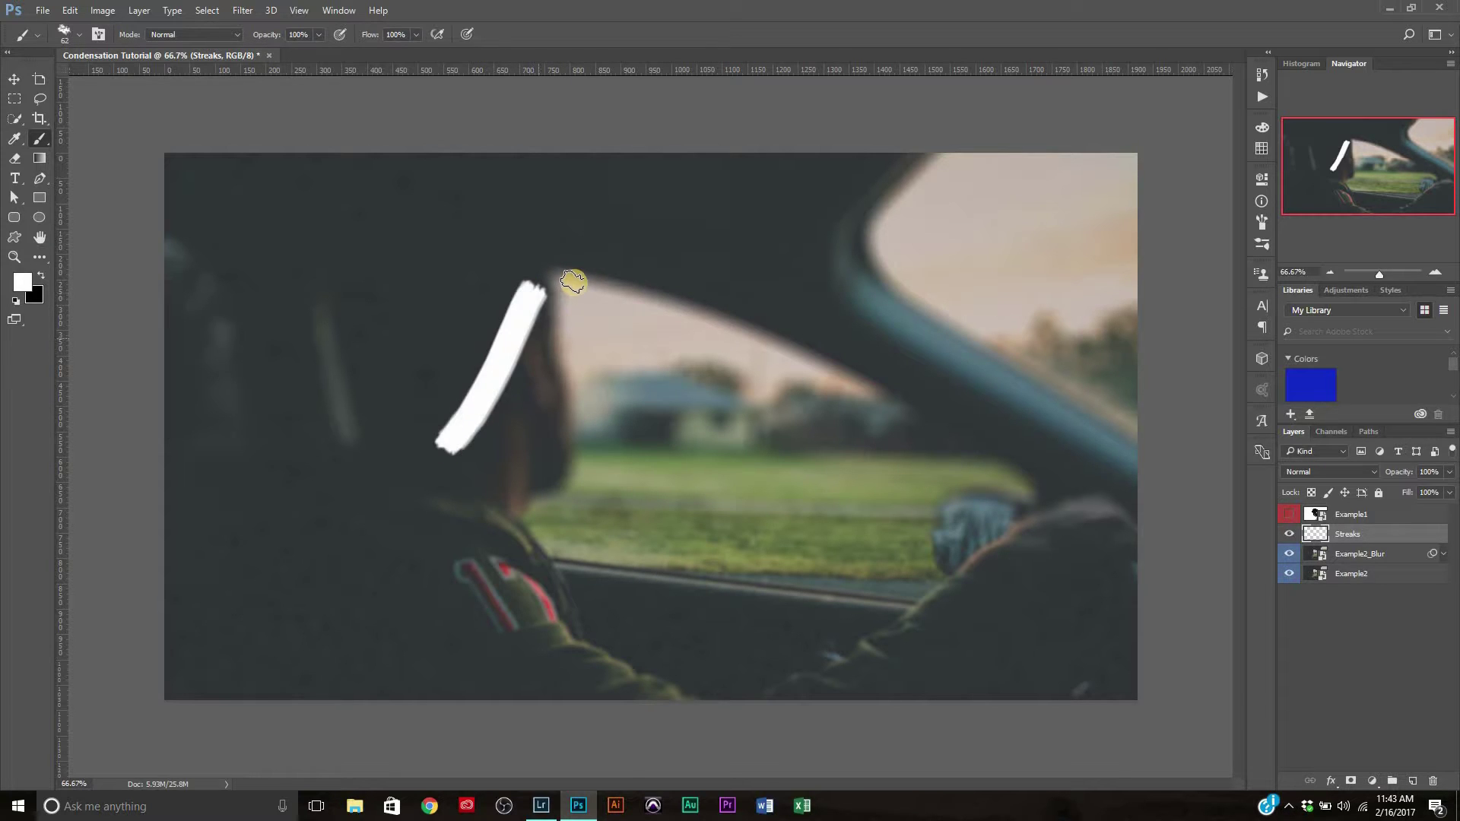
{"action": "left_click_drag", "start_coordinate": [460, 521], "coordinate": [574, 288]}
{"action": "left_click_drag", "start_coordinate": [612, 319], "coordinate": [626, 254]}
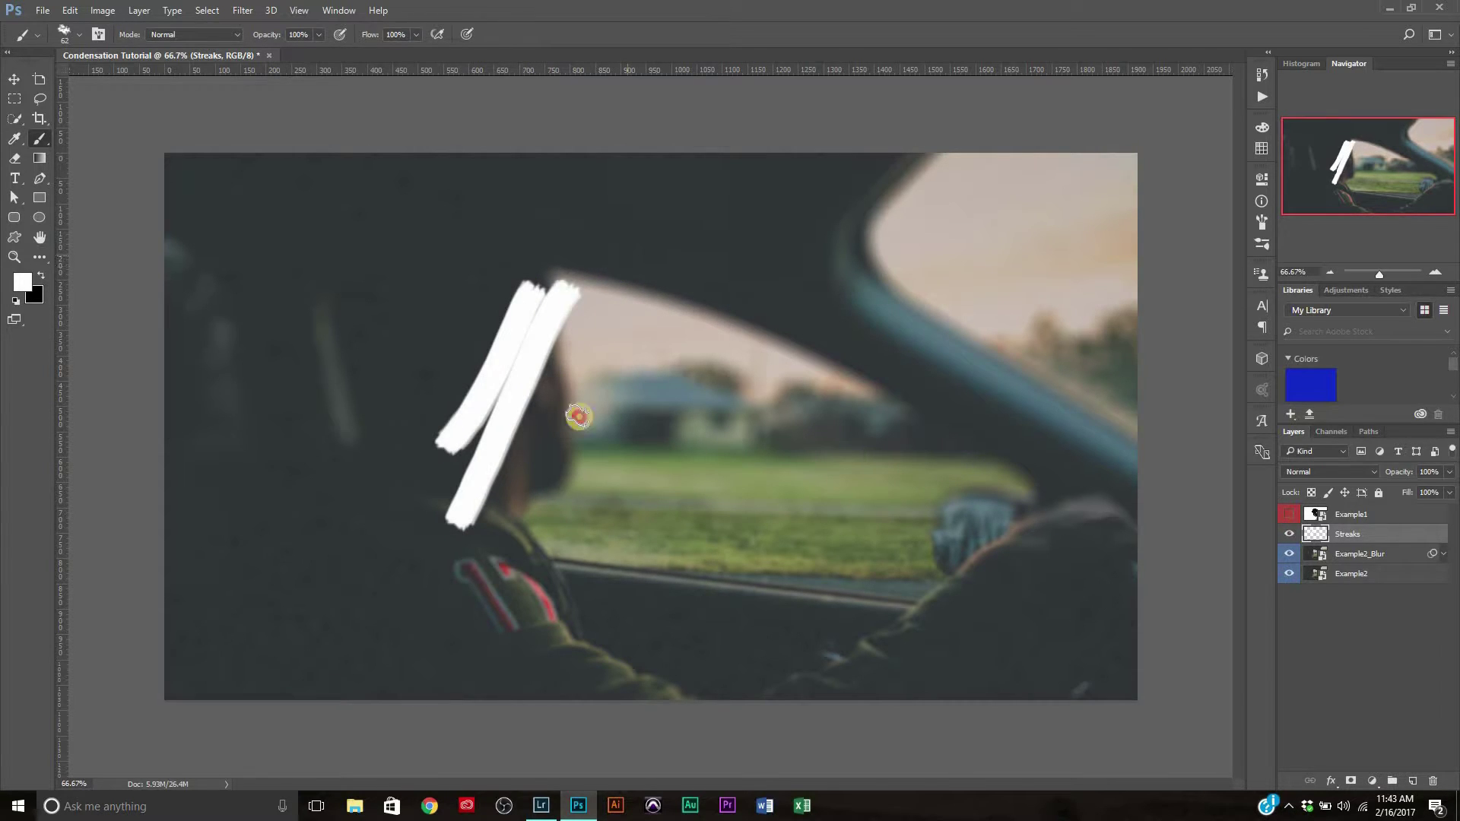
{"action": "mouse_move", "coordinate": [477, 607]}
{"action": "left_mouse_down"}
{"action": "mouse_move", "coordinate": [600, 326]}
{"action": "mouse_move", "coordinate": [541, 427]}
{"action": "mouse_move", "coordinate": [599, 302]}
{"action": "mouse_move", "coordinate": [482, 489]}
{"action": "mouse_move", "coordinate": [499, 482]}
{"action": "mouse_move", "coordinate": [555, 294]}
{"action": "mouse_move", "coordinate": [504, 313]}
{"action": "left_mouse_up"}
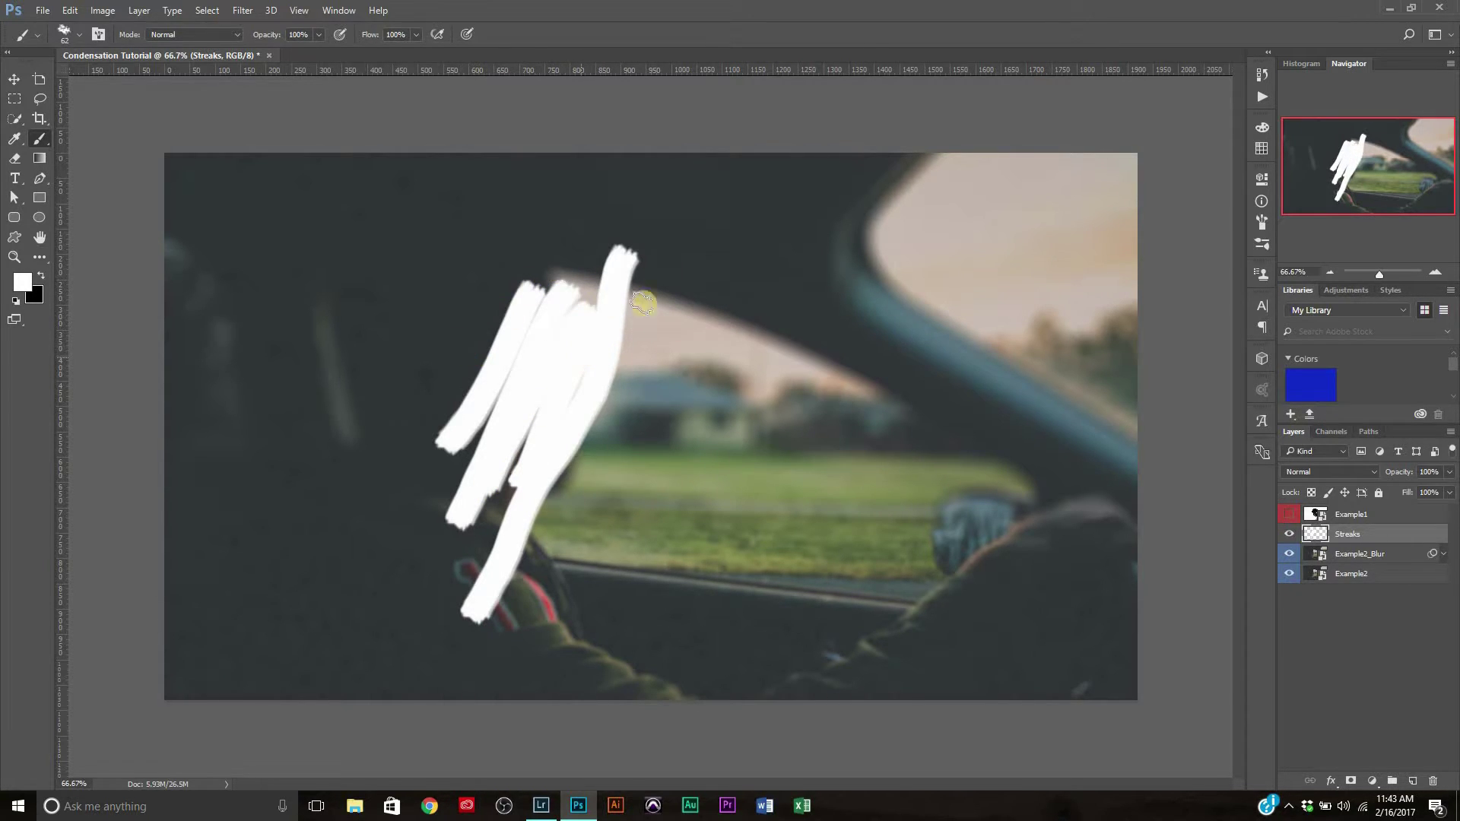
{"action": "left_click_drag", "start_coordinate": [646, 298], "coordinate": [581, 493]}
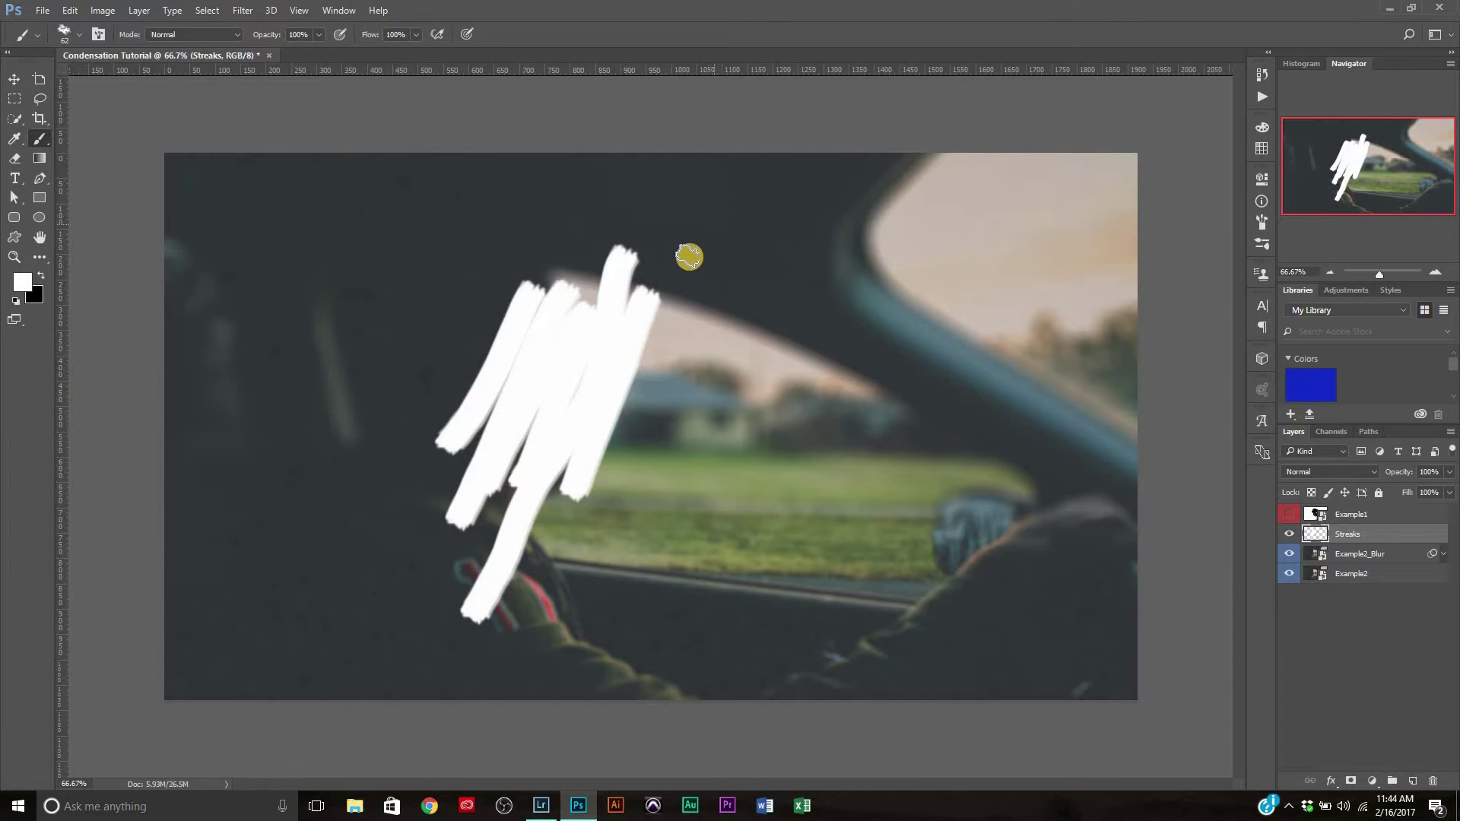
{"action": "left_click_drag", "start_coordinate": [688, 262], "coordinate": [580, 502]}
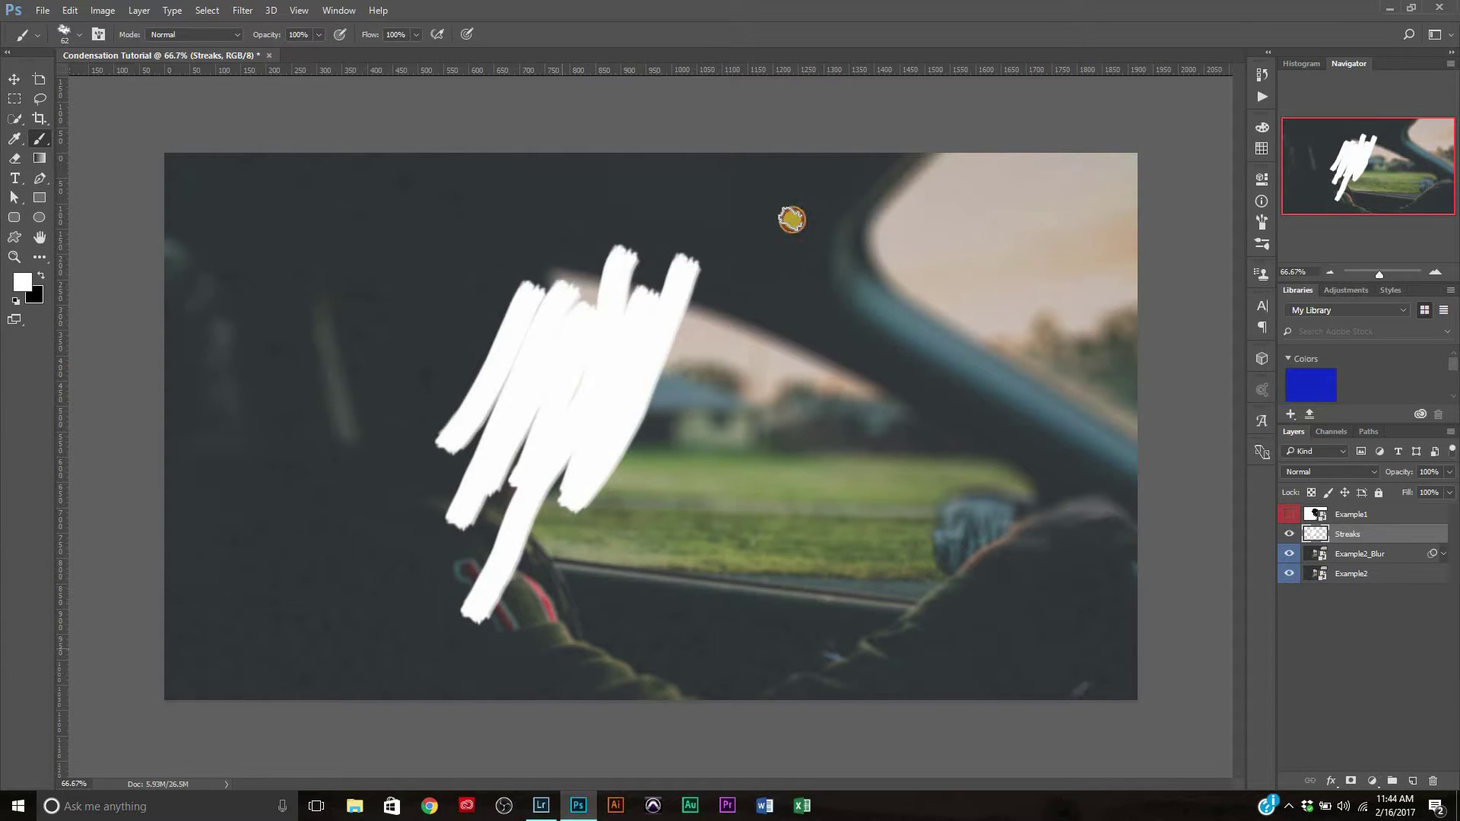
{"action": "left_click_drag", "start_coordinate": [768, 268], "coordinate": [546, 673]}
{"action": "mouse_move", "coordinate": [603, 483]}
{"action": "left_mouse_down"}
{"action": "mouse_move", "coordinate": [692, 314]}
{"action": "mouse_move", "coordinate": [642, 442]}
{"action": "mouse_move", "coordinate": [706, 333]}
{"action": "mouse_move", "coordinate": [639, 433]}
{"action": "left_mouse_up"}
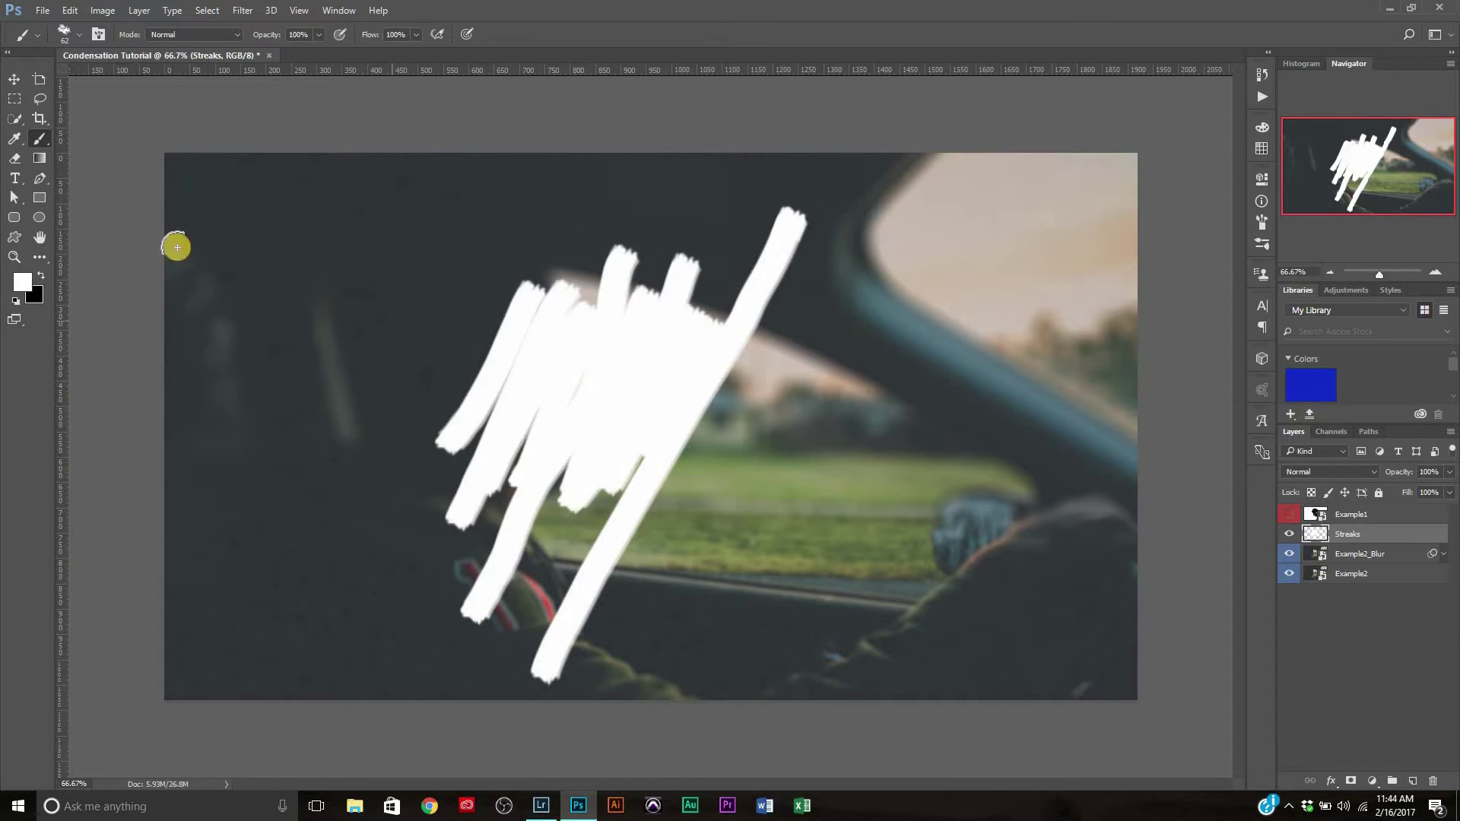
Select the painted white streaks with the Quick Selection tool and turn the selection into a layer mask on Example2_Blur.
{"action": "key", "text": "w"}
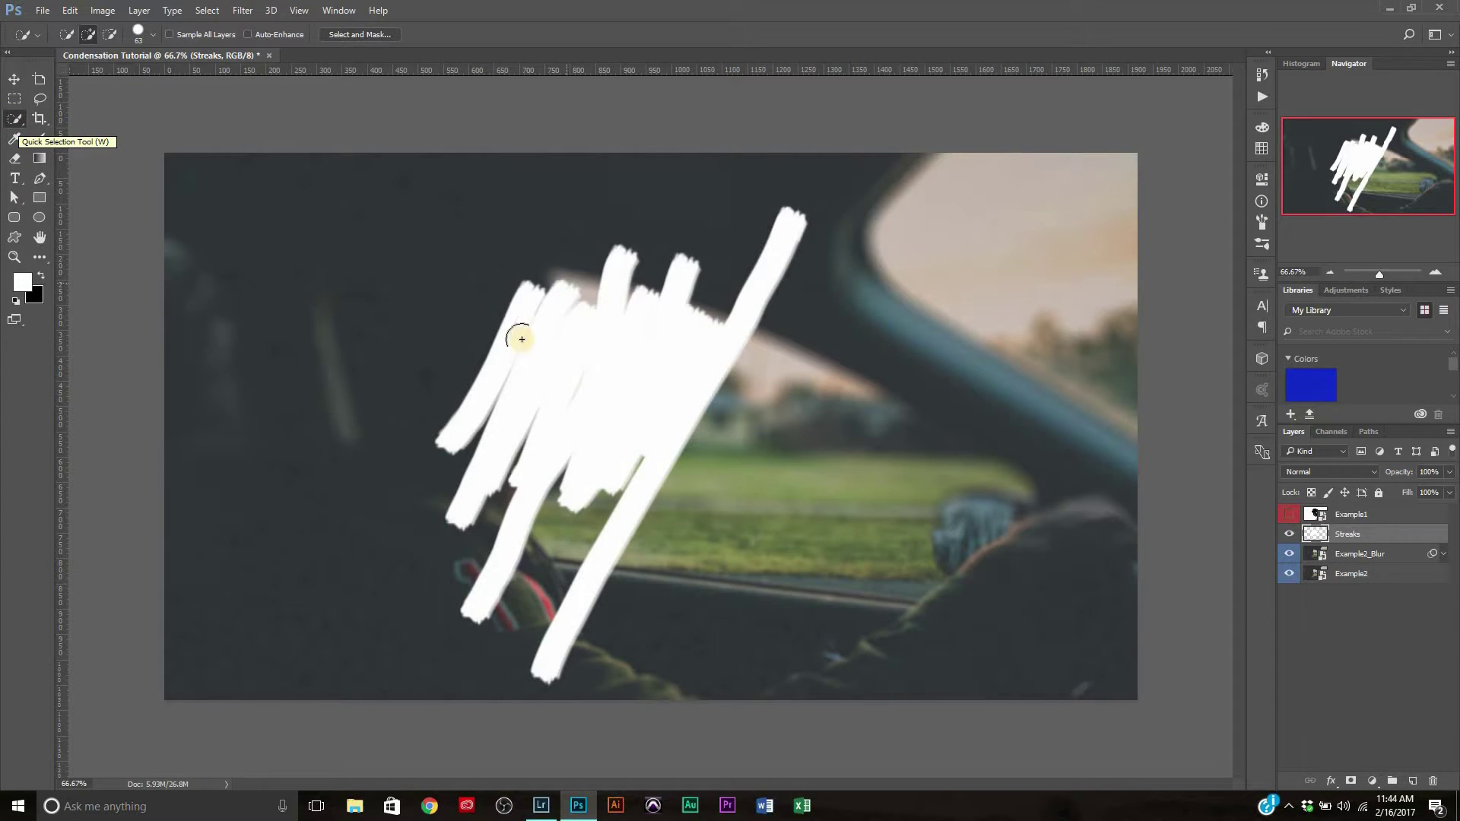
{"action": "left_click", "coordinate": [440, 460]}
{"action": "mouse_move", "coordinate": [464, 409]}
{"action": "left_mouse_down"}
{"action": "mouse_move", "coordinate": [776, 238]}
{"action": "mouse_move", "coordinate": [616, 370]}
{"action": "mouse_move", "coordinate": [805, 272]}
{"action": "left_mouse_up"}
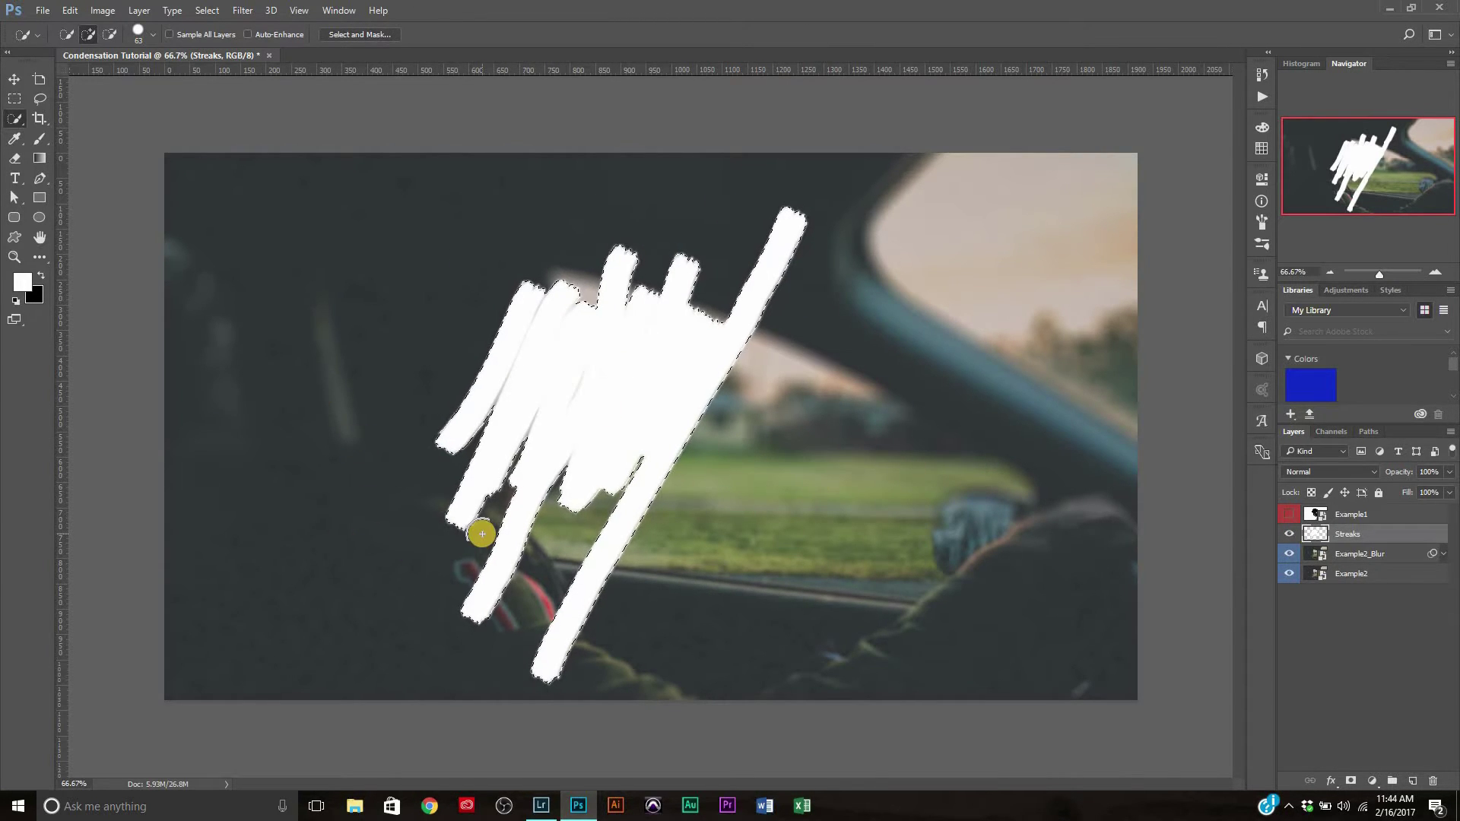
{"action": "left_click", "coordinate": [1291, 540]}
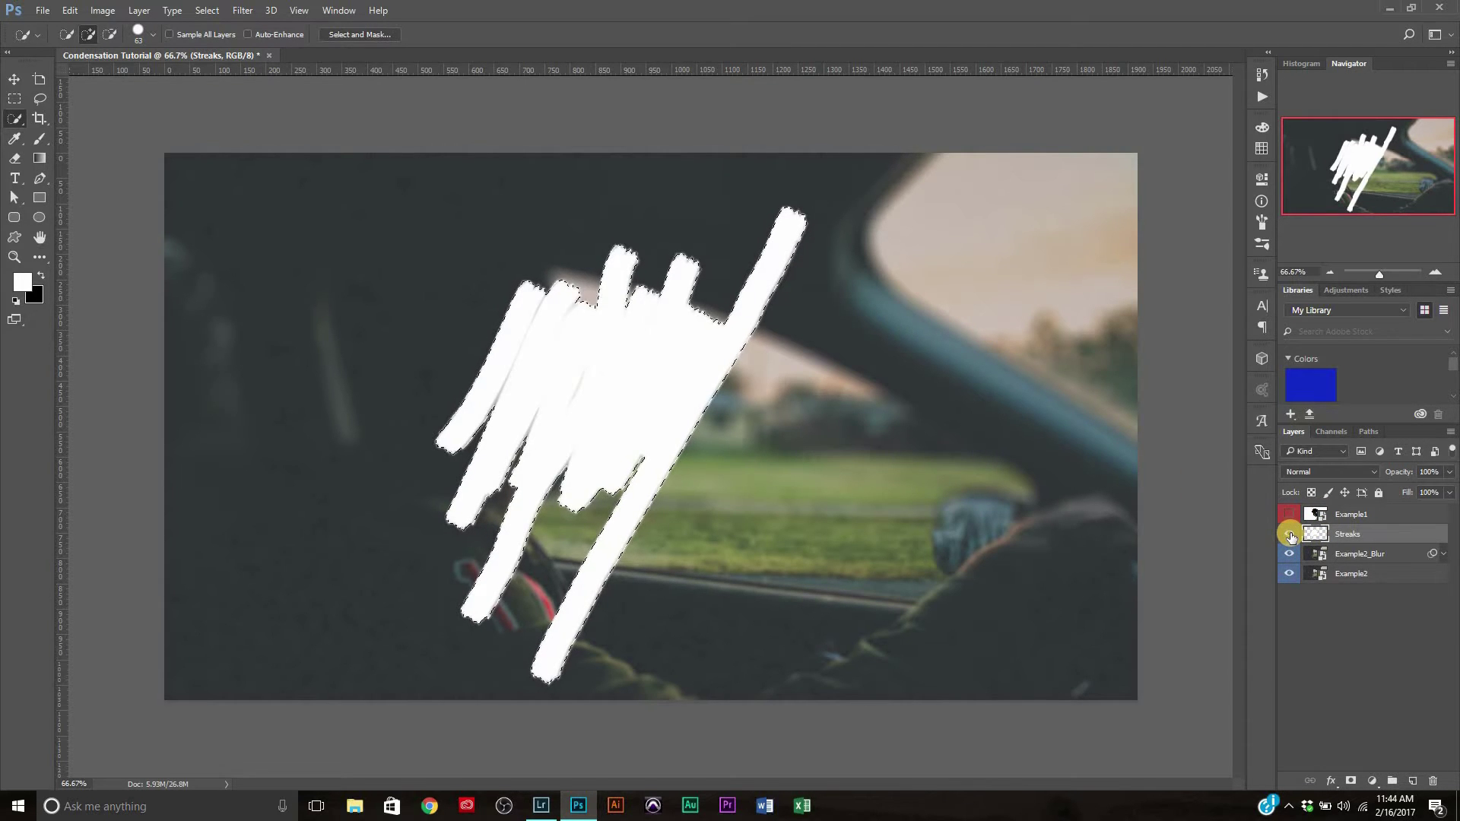
{"action": "left_click", "coordinate": [1359, 559]}
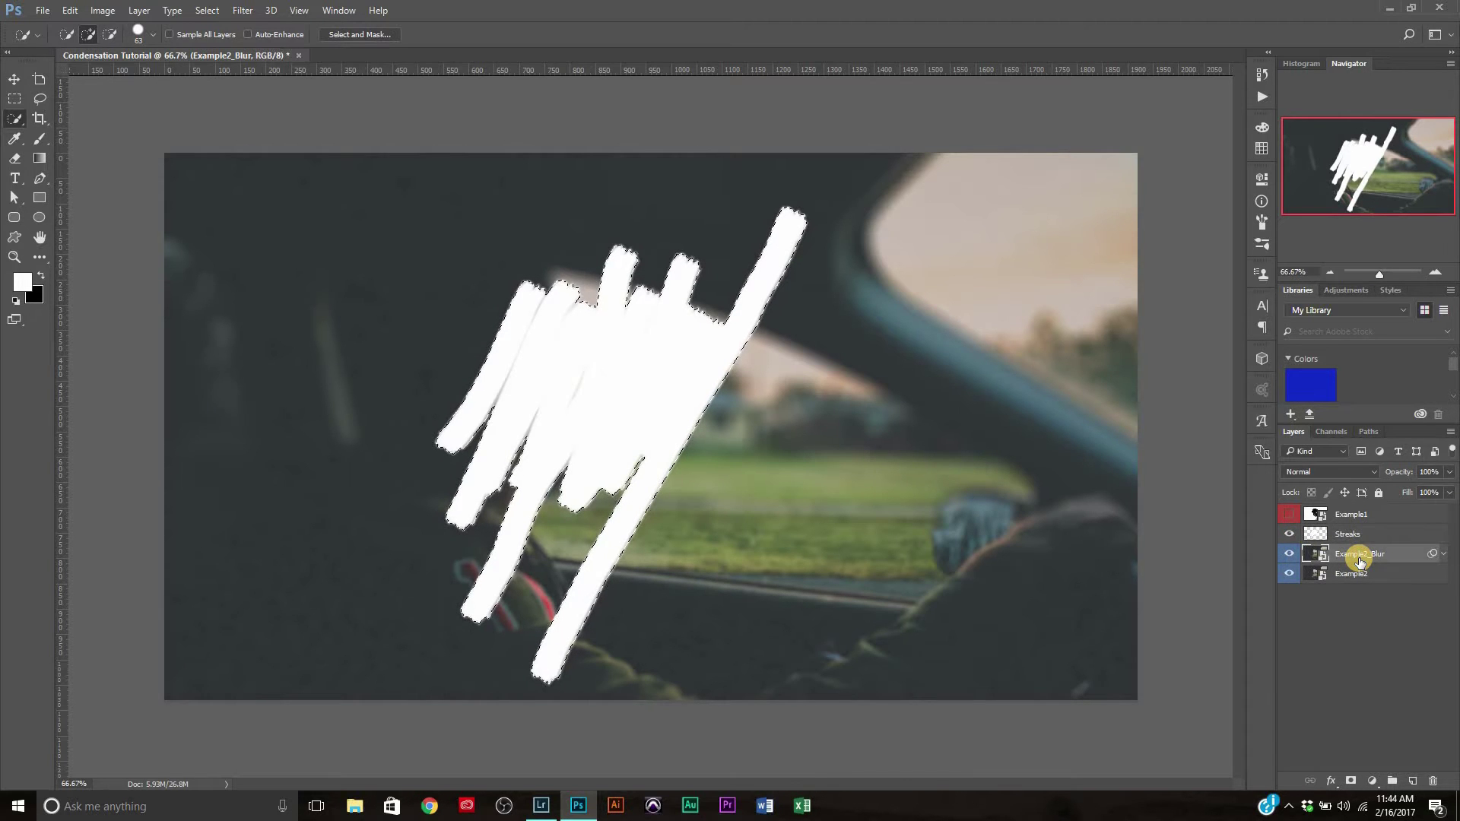
{"action": "left_click", "coordinate": [1350, 781]}
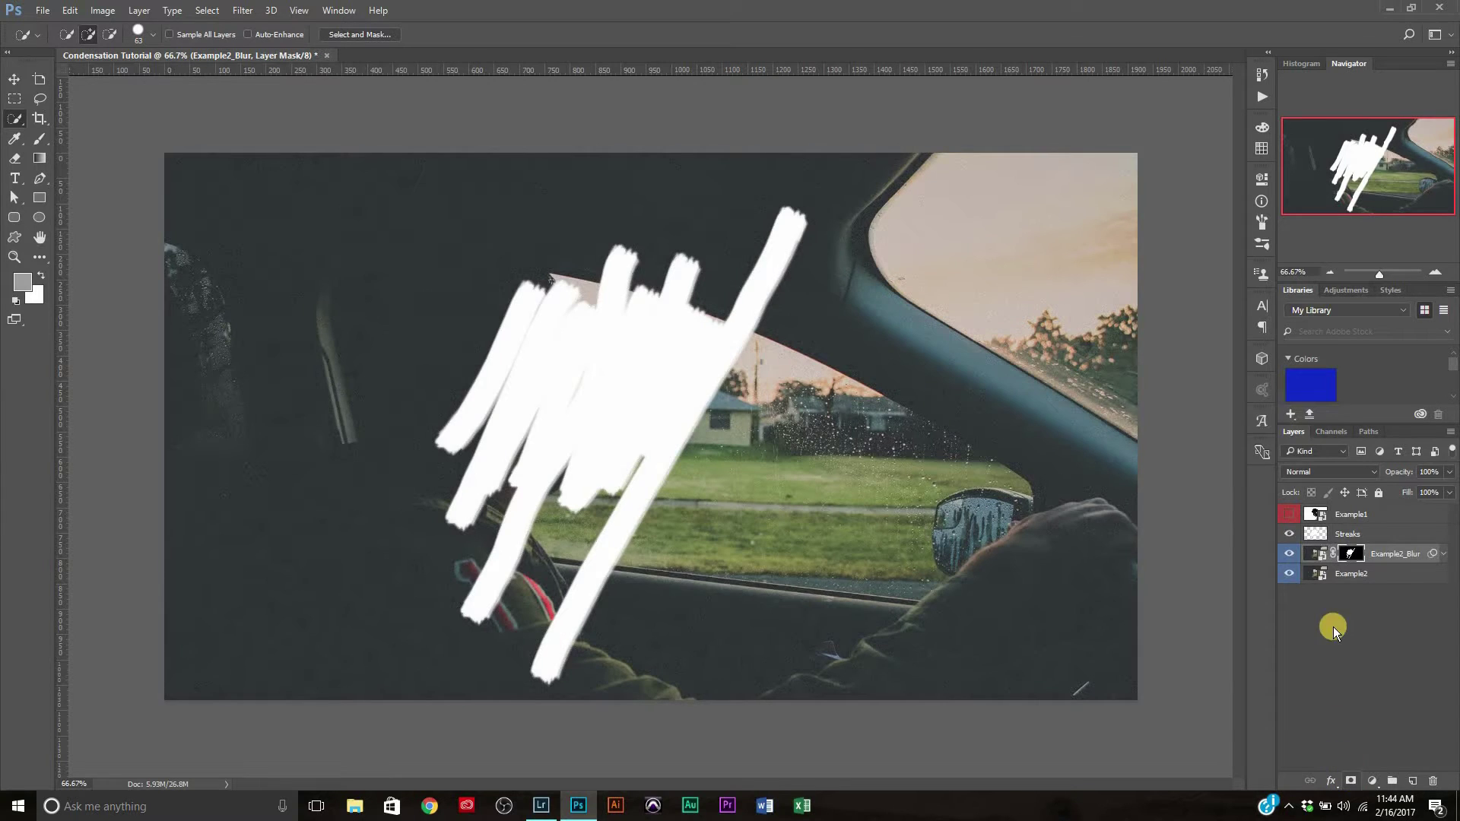
Hide the Streaks layer and invert the Example2_Blur layer mask.
{"action": "left_click", "coordinate": [1289, 534]}
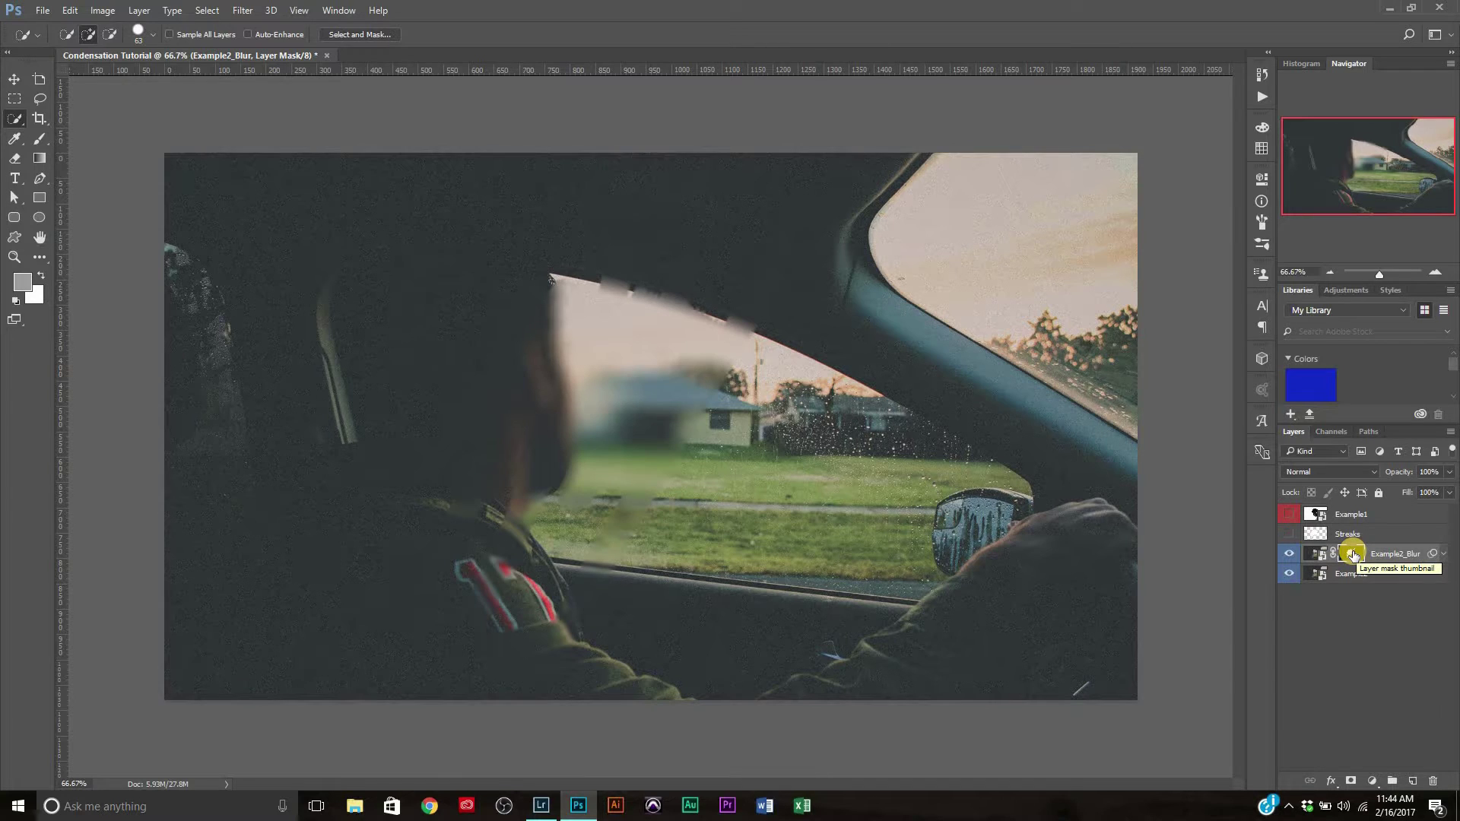
{"action": "left_click", "coordinate": [1262, 177]}
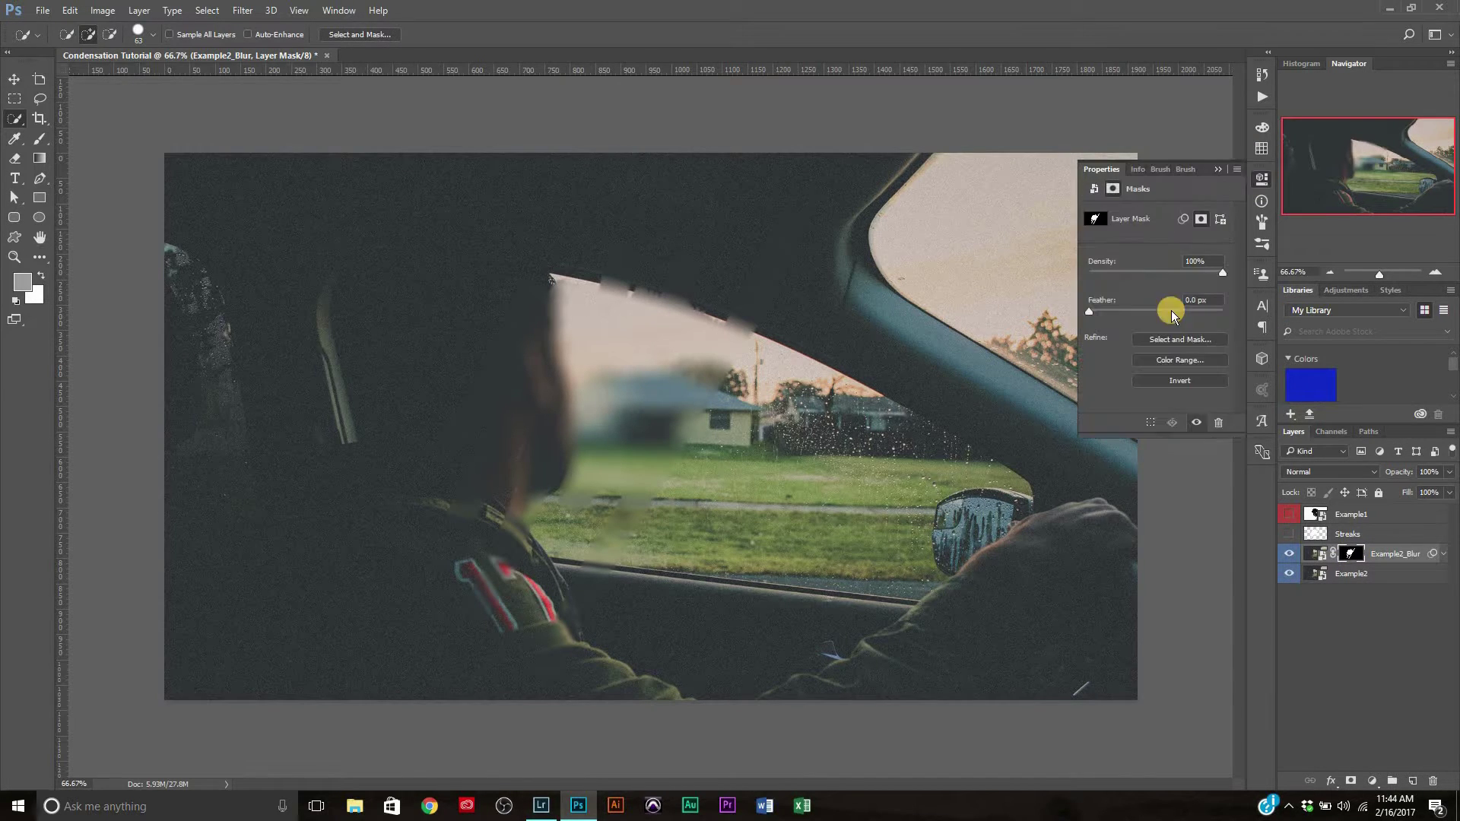
{"action": "left_click", "coordinate": [1165, 380]}
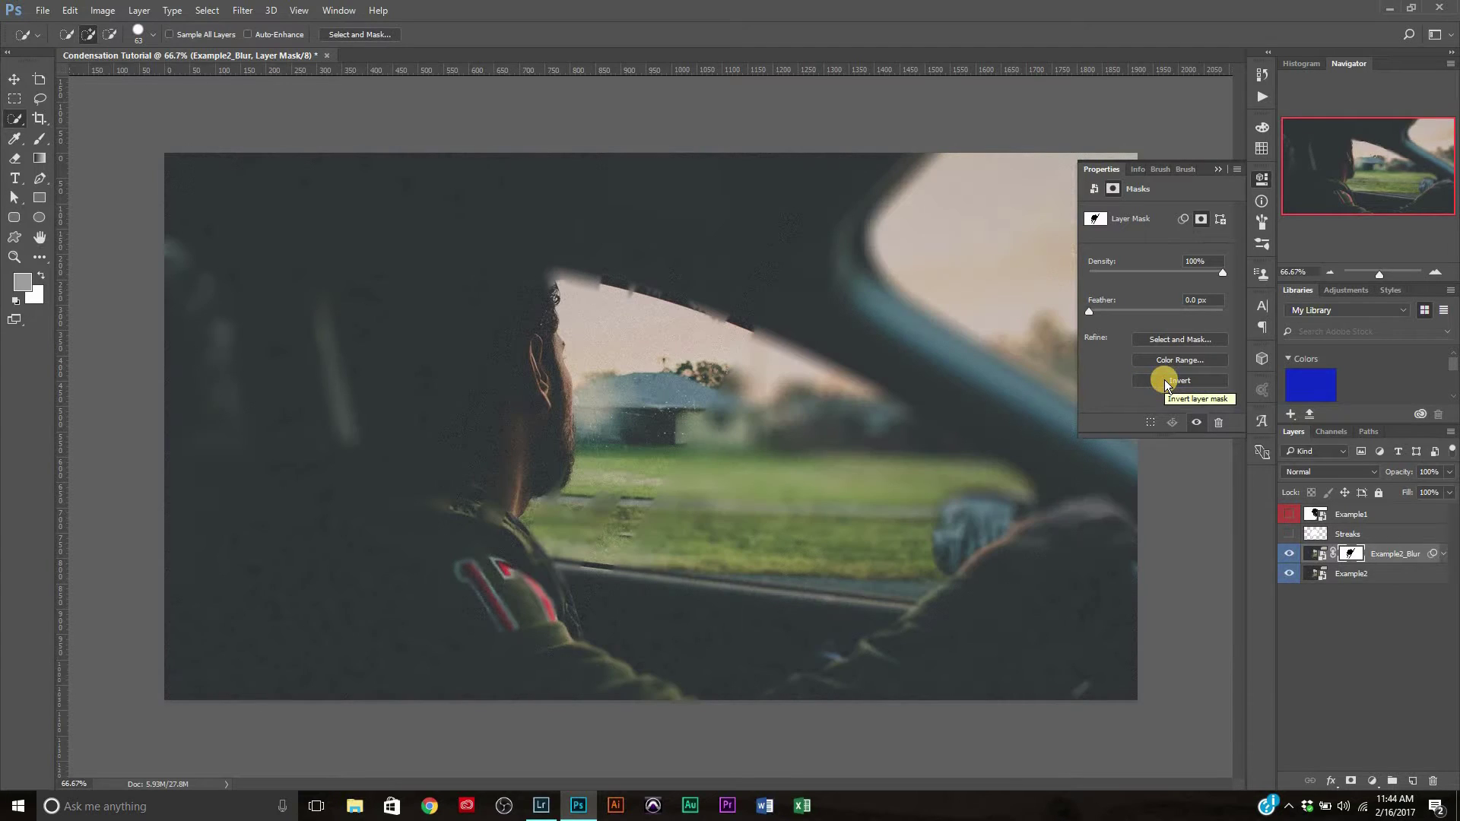
{"action": "left_click", "coordinate": [1257, 181]}
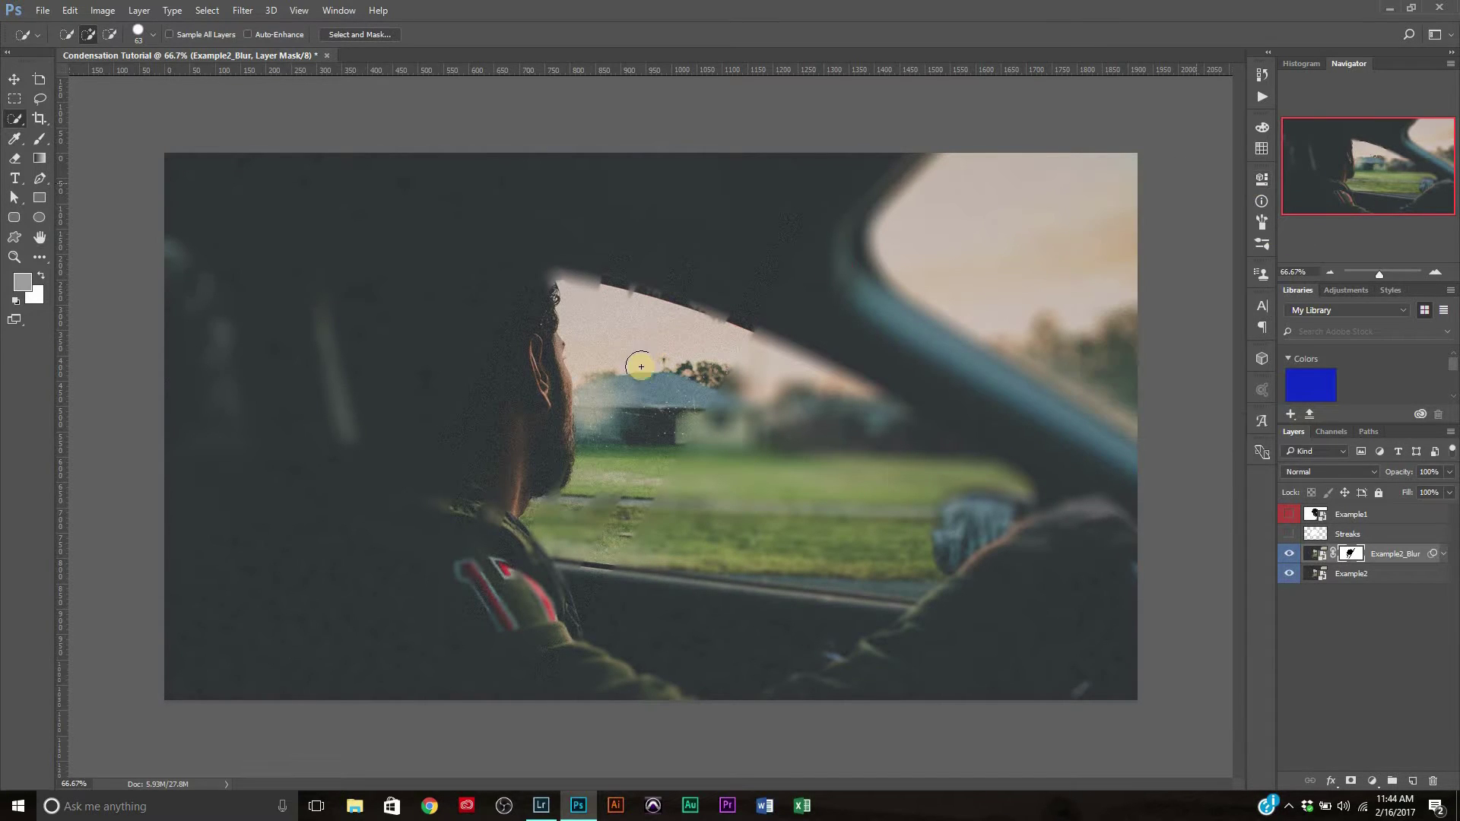
Examine the wiped streak area around the driver's face up close, then the whole masked image, with no layer selected.
{"action": "key", "text": "v"}
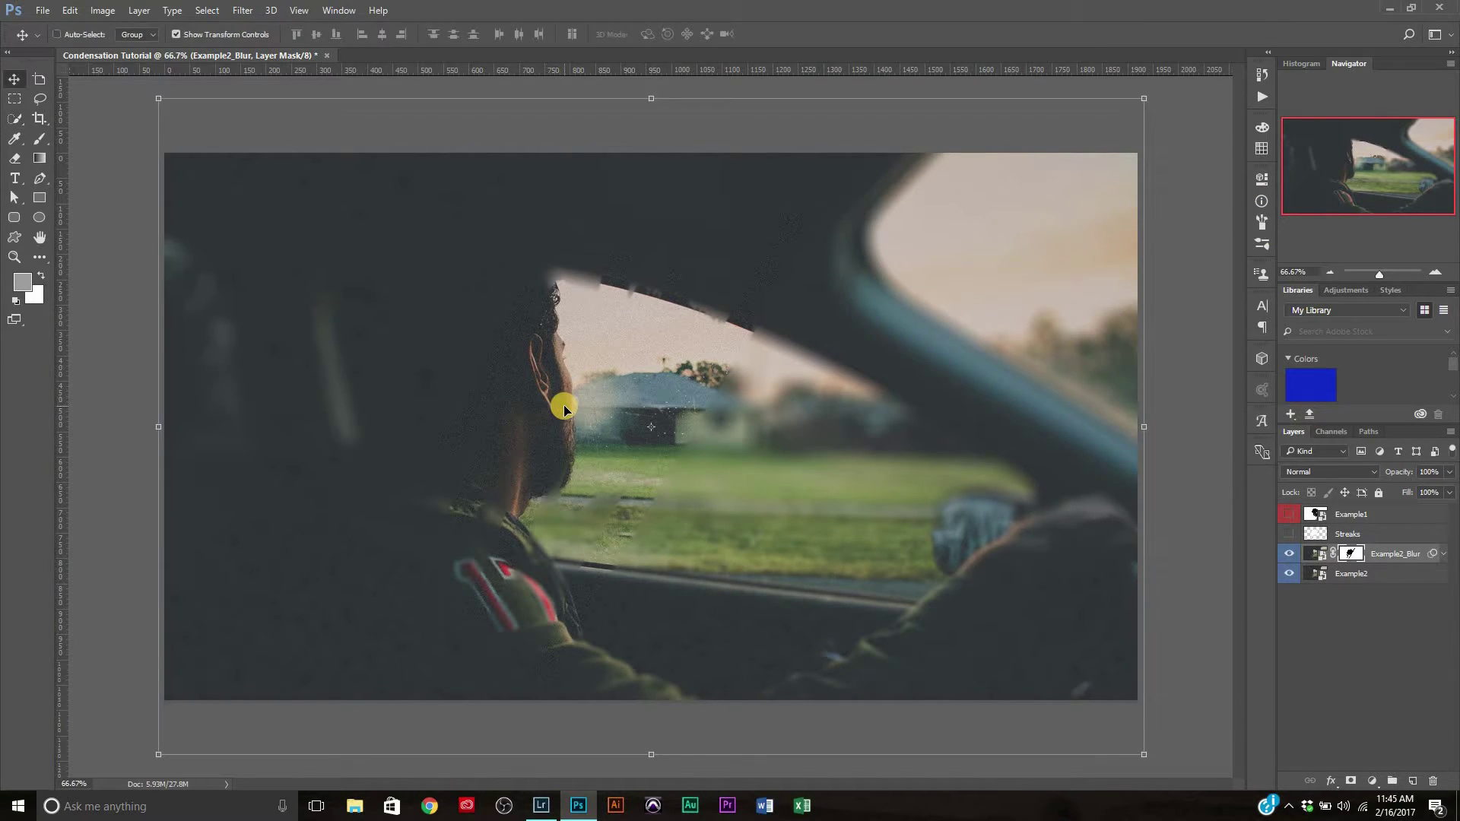
{"action": "scroll", "coordinate": [565, 408], "scroll_direction": "up", "scroll_amount": 3}
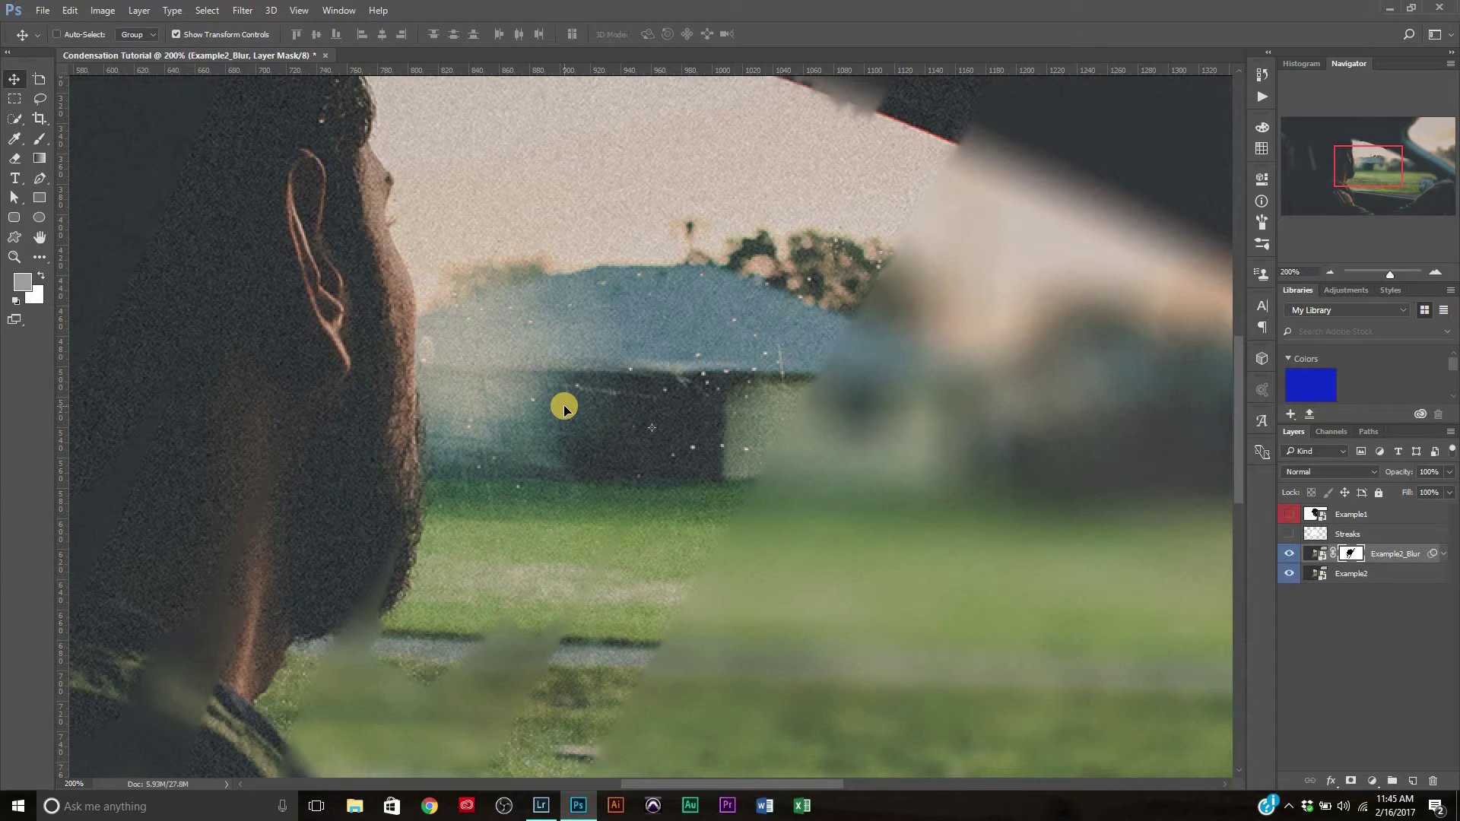
{"action": "scroll", "coordinate": [564, 408], "scroll_direction": "down", "scroll_amount": 1}
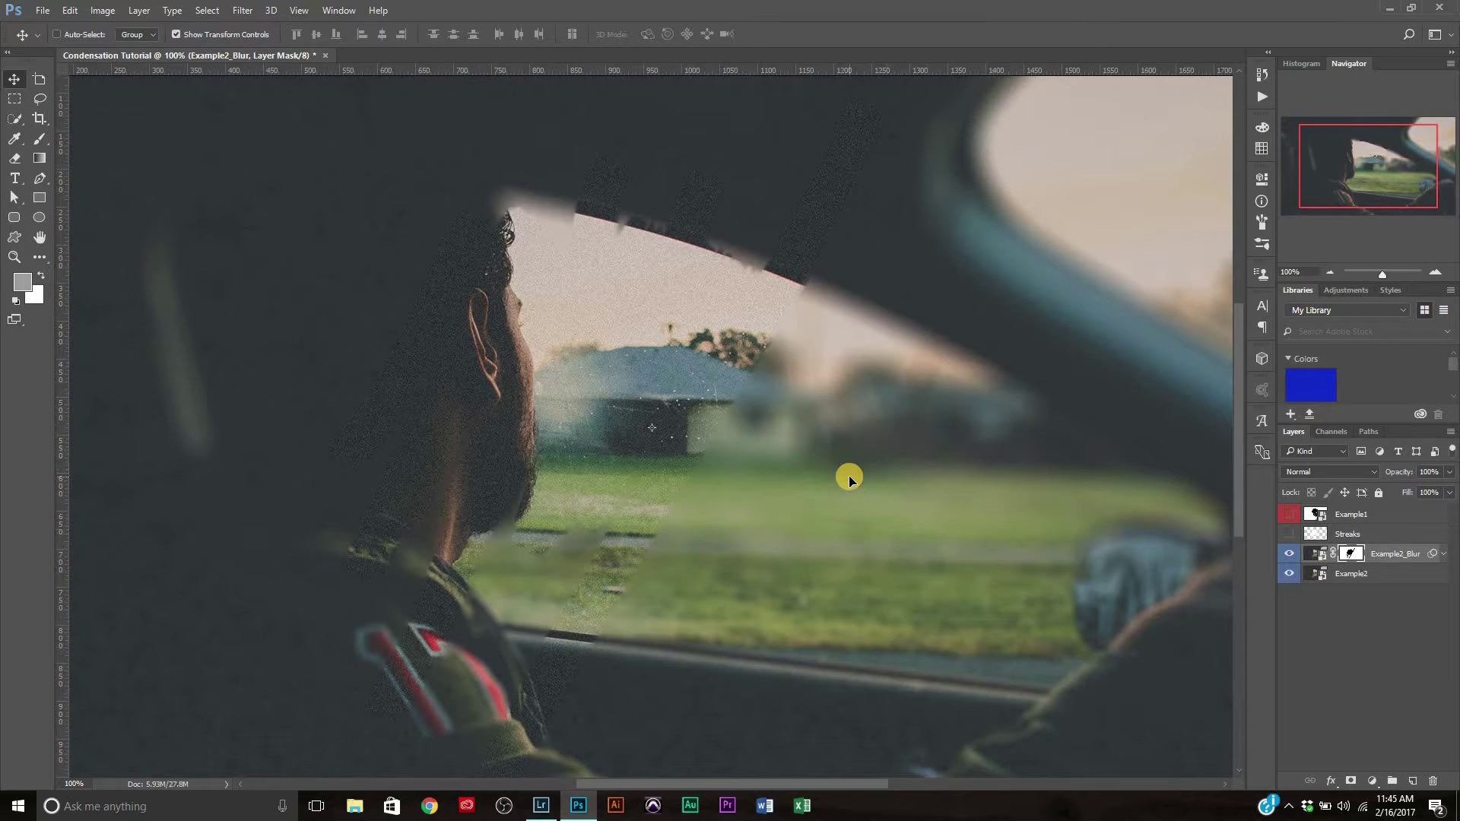
{"action": "key", "text": "ctrl+minus"}
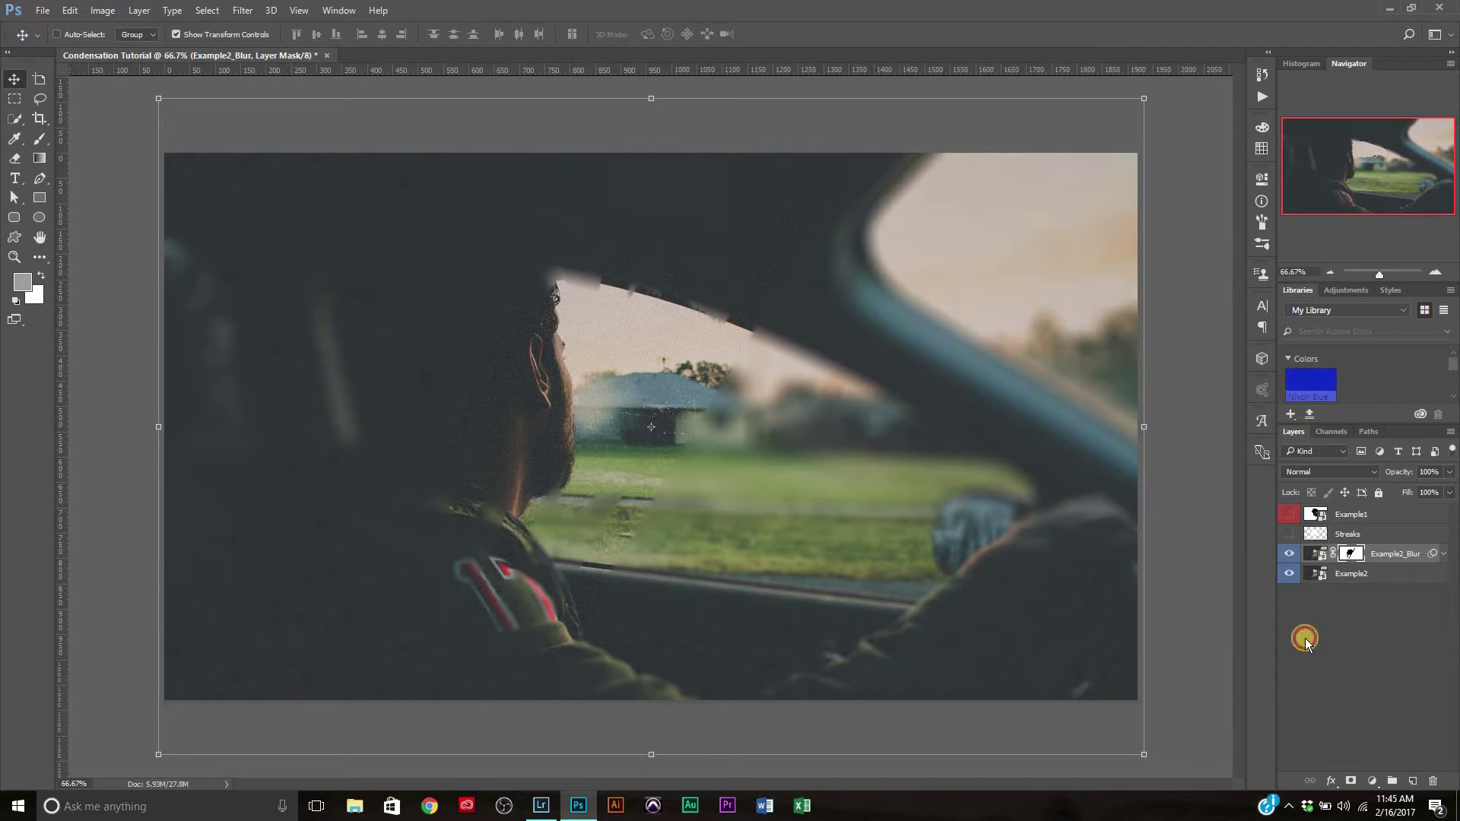
{"action": "left_click", "coordinate": [1305, 637]}
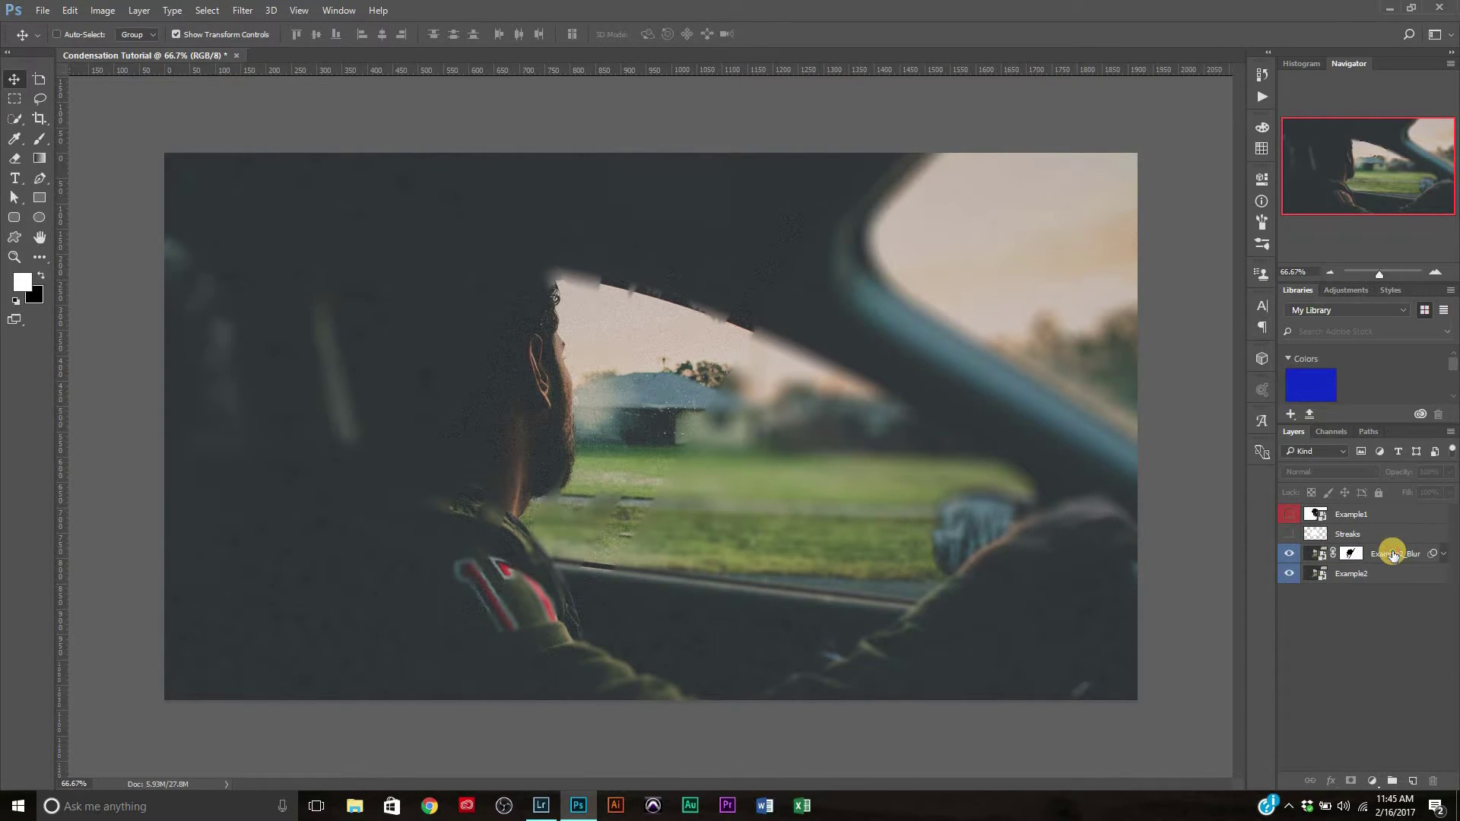
Reopen the Blur Gallery smart filter on Example2_Blur, check its Tilt-Shift settings and accept them.
{"action": "left_click", "coordinate": [1392, 555]}
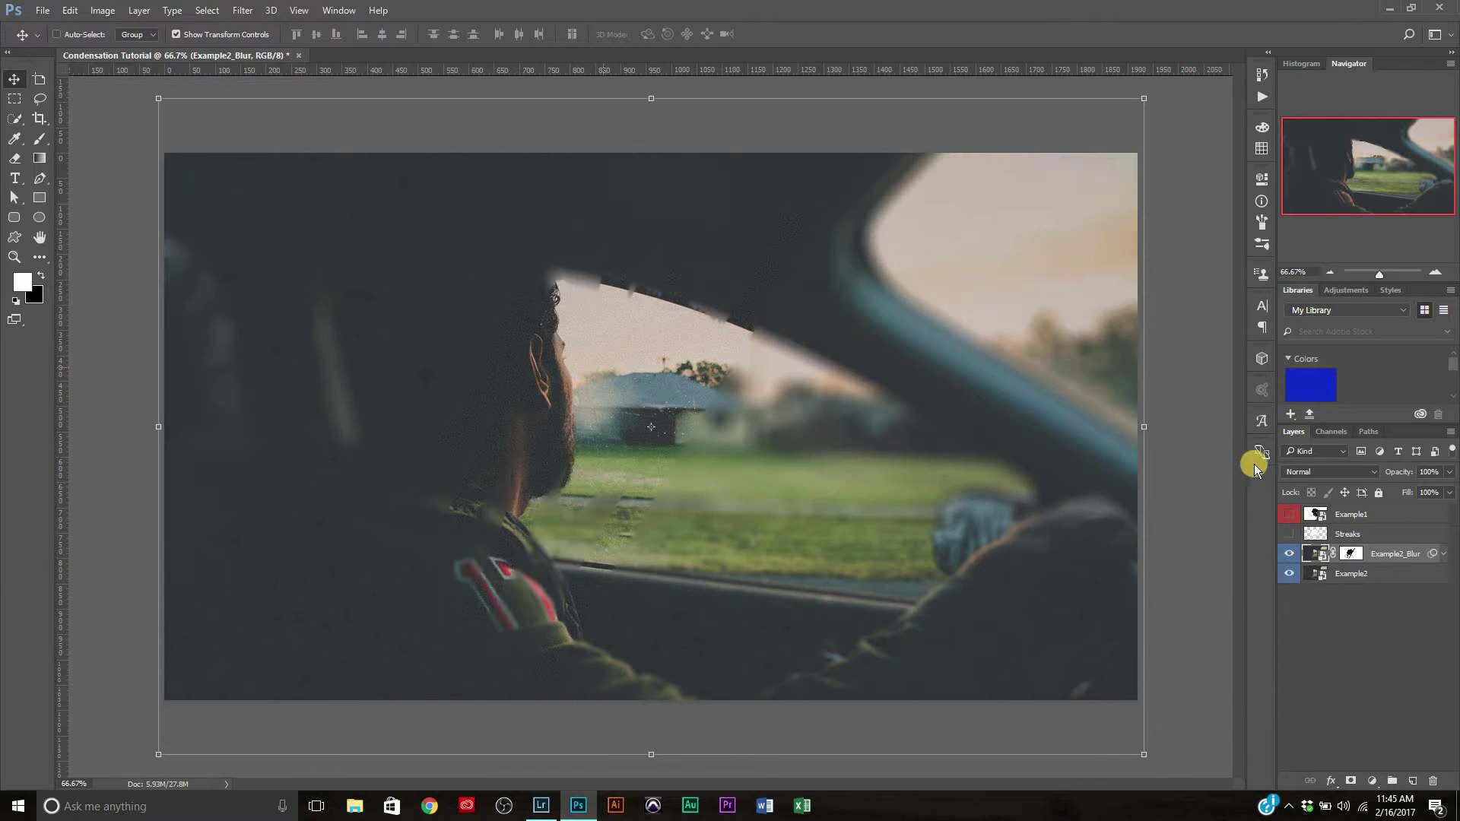
{"action": "left_click", "coordinate": [1443, 554]}
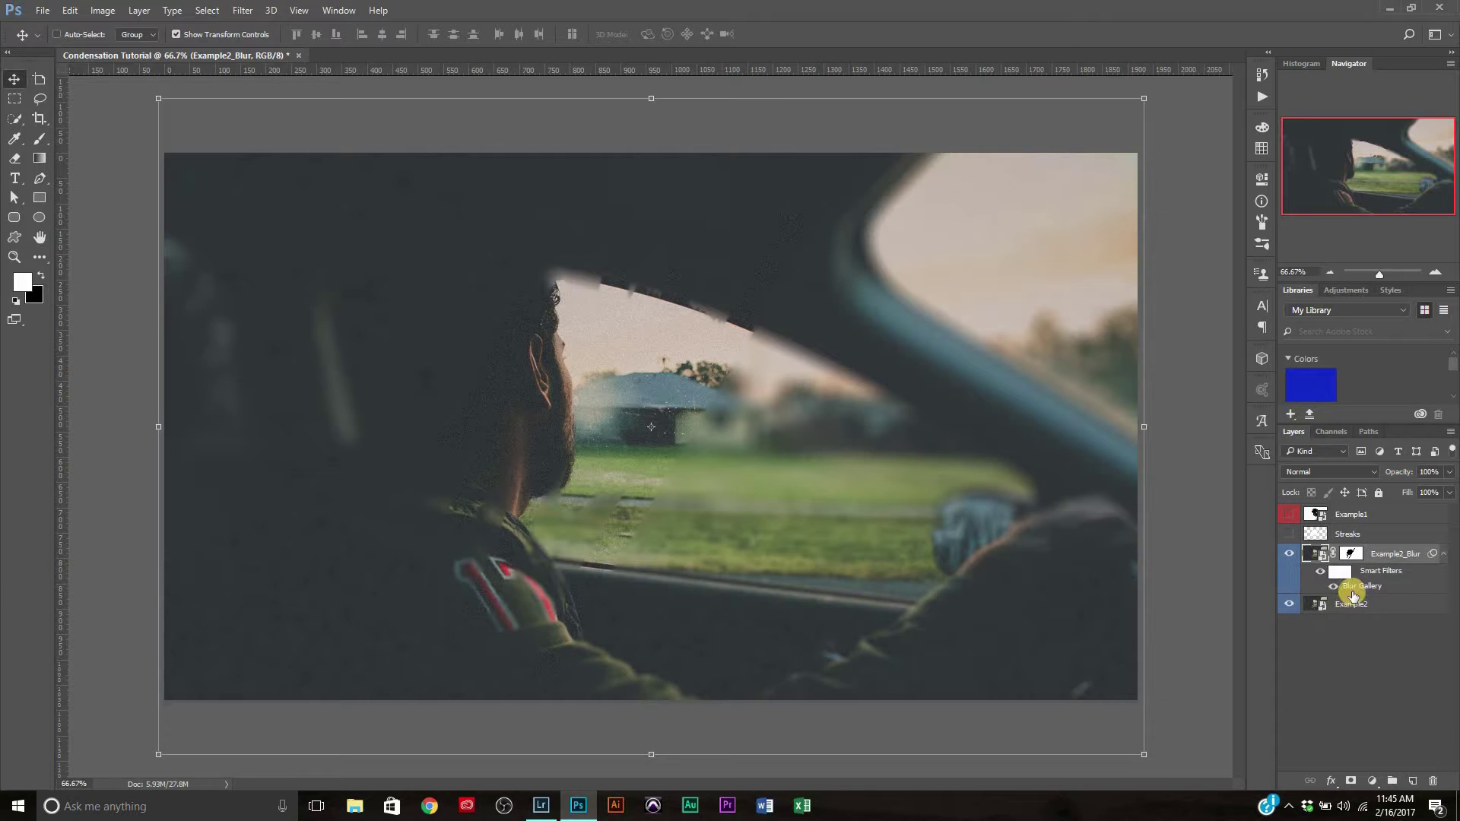
{"action": "double_click", "coordinate": [1358, 586]}
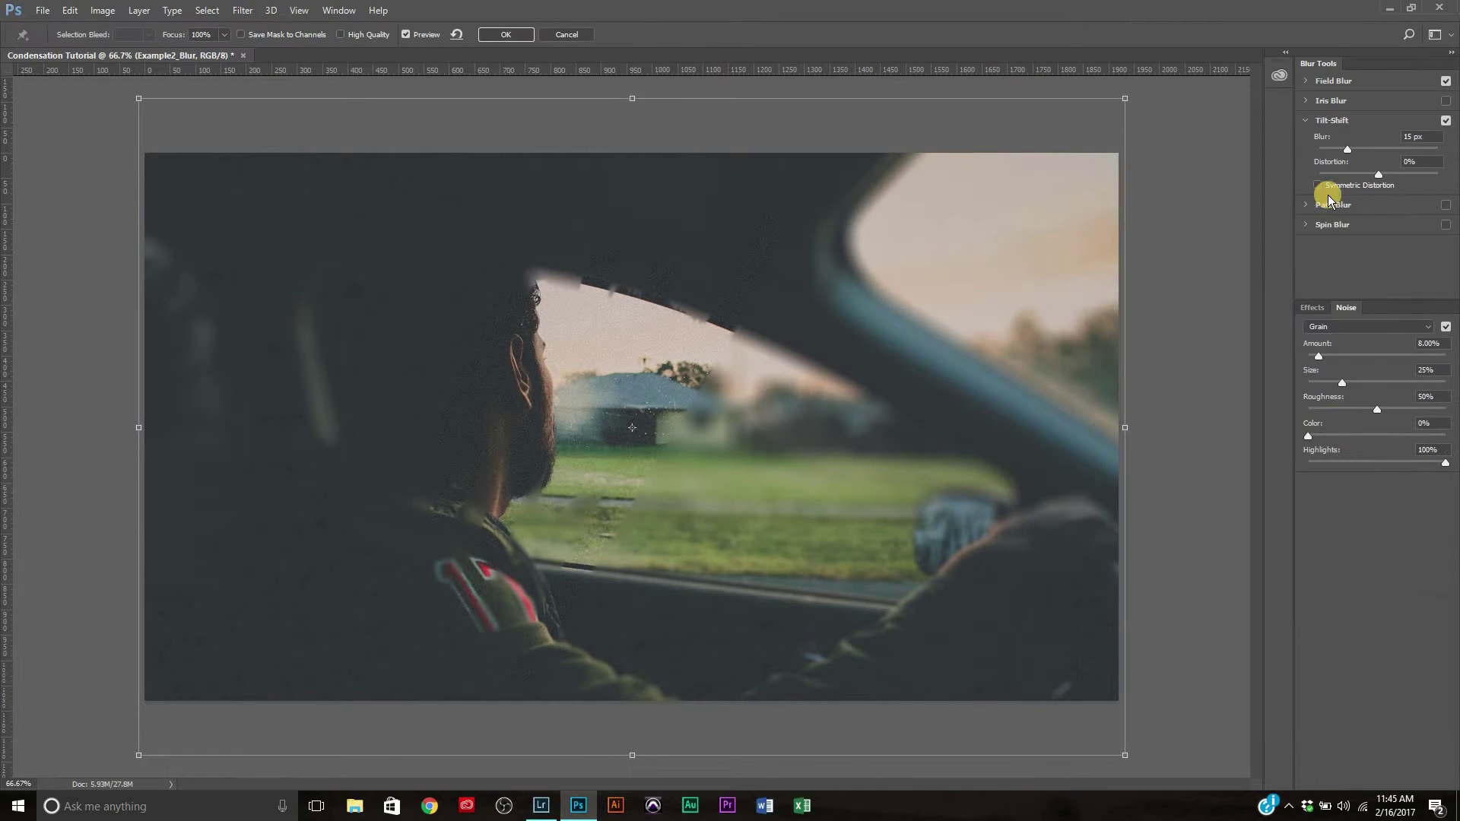
{"action": "mouse_move", "coordinate": [616, 604]}
{"action": "left_mouse_down"}
{"action": "mouse_move", "coordinate": [618, 617]}
{"action": "mouse_move", "coordinate": [616, 603]}
{"action": "left_mouse_up"}
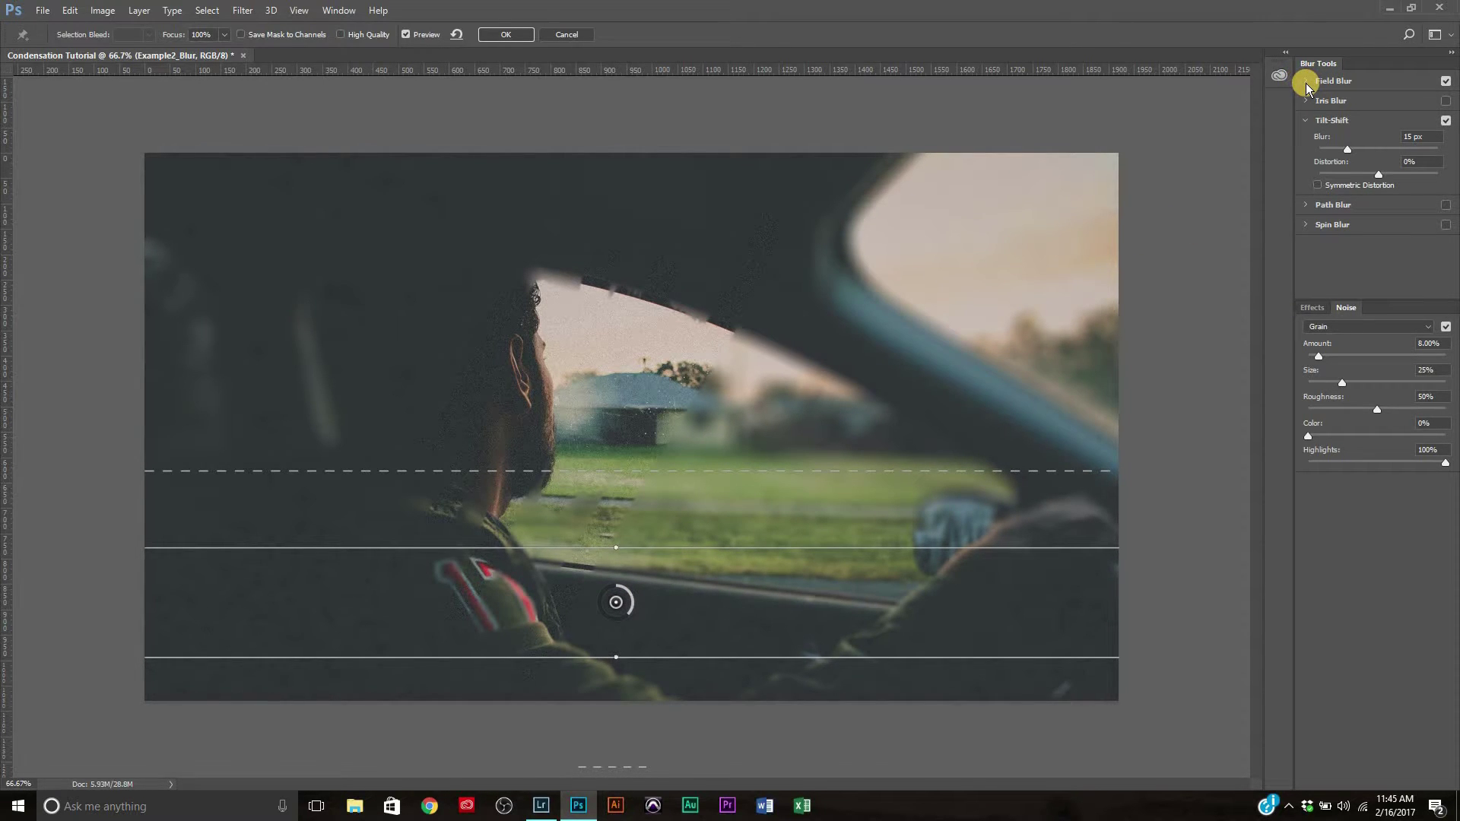
{"action": "left_click", "coordinate": [499, 33]}
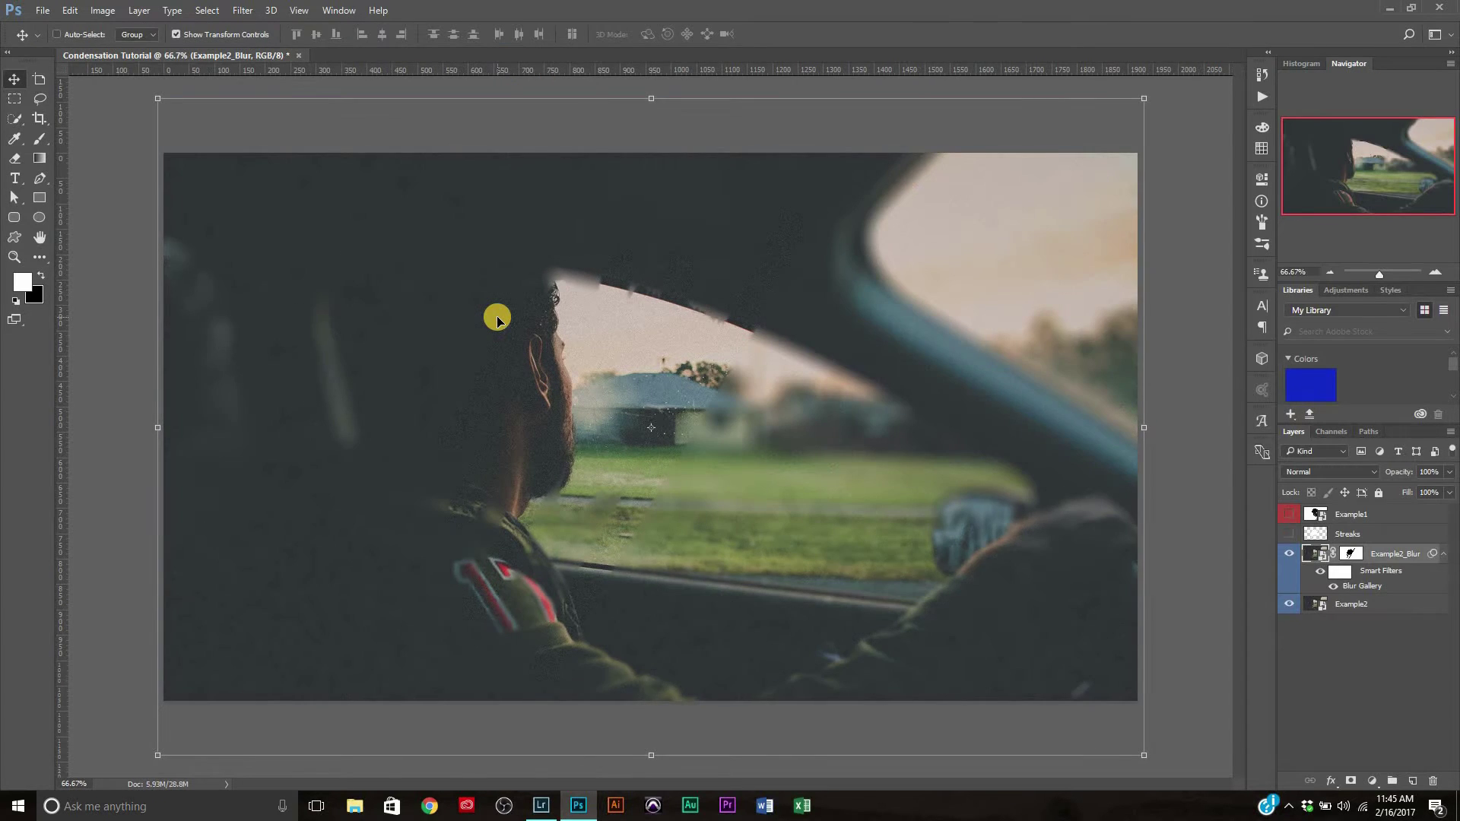
Compare the image with and without the Example2_Blur layer at 100% zoom.
{"action": "key", "text": "ctrl+plus"}
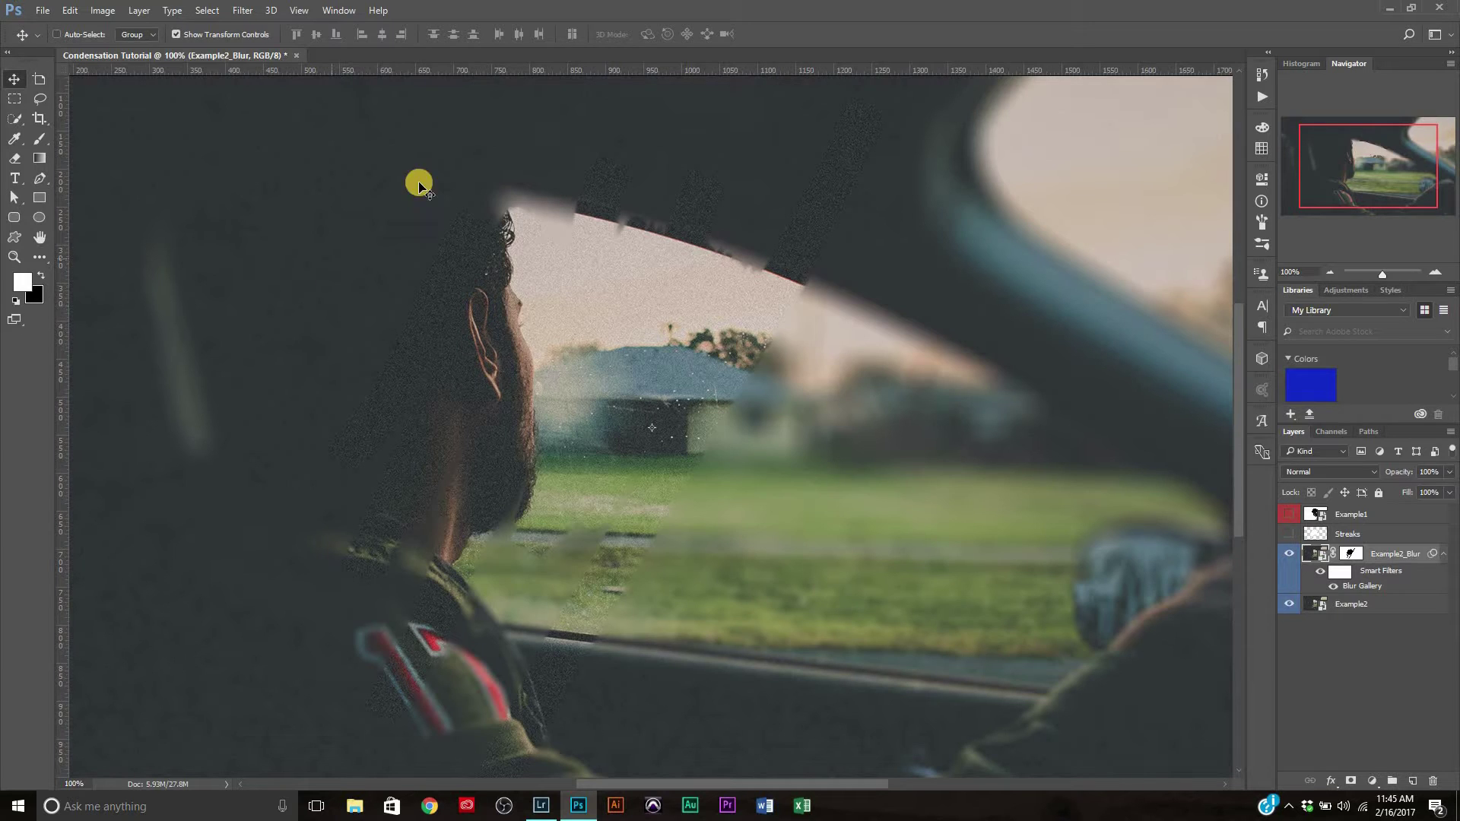
{"action": "left_click", "coordinate": [1289, 554]}
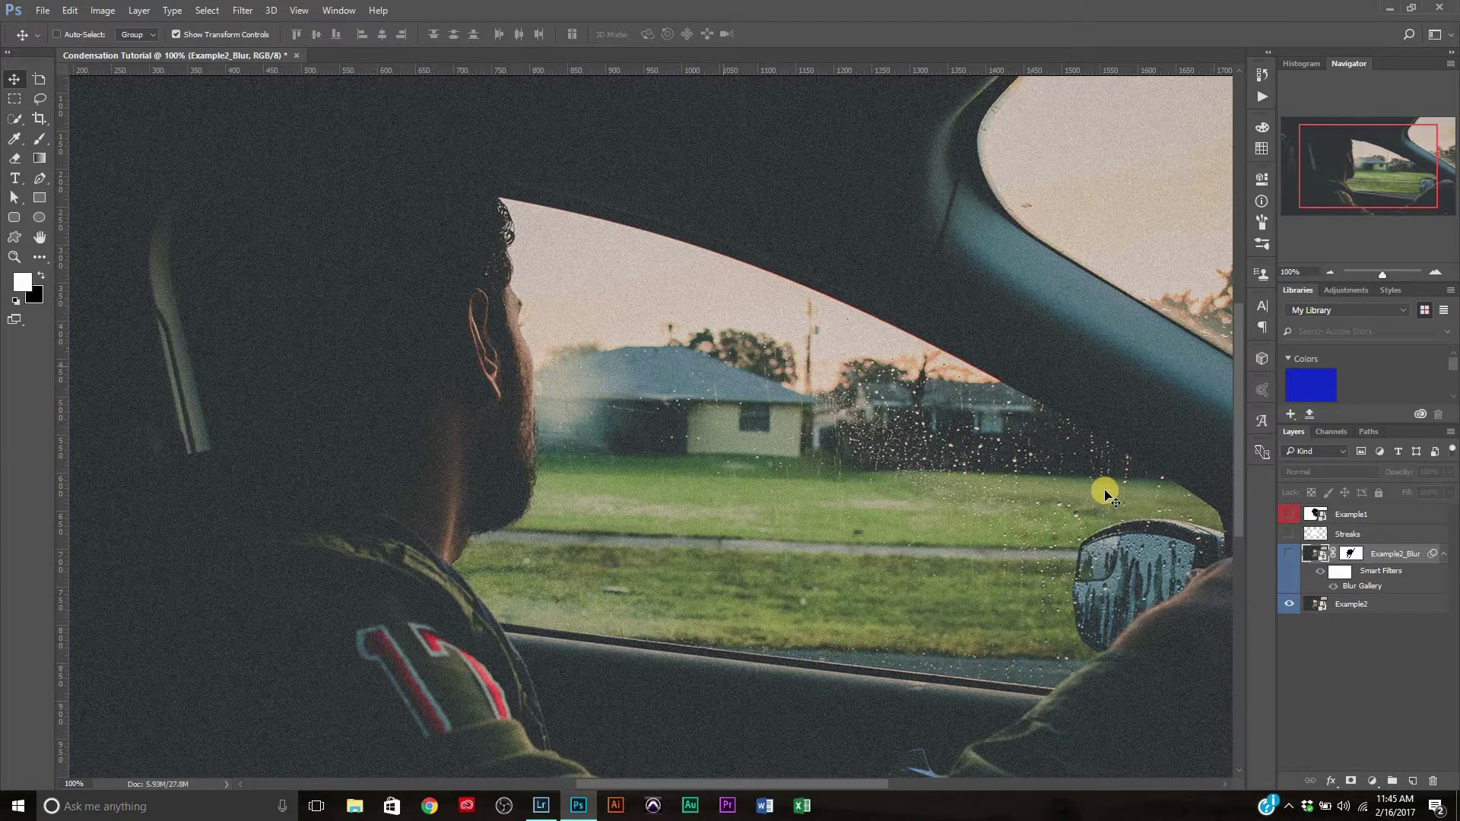
{"action": "left_click", "coordinate": [1289, 555]}
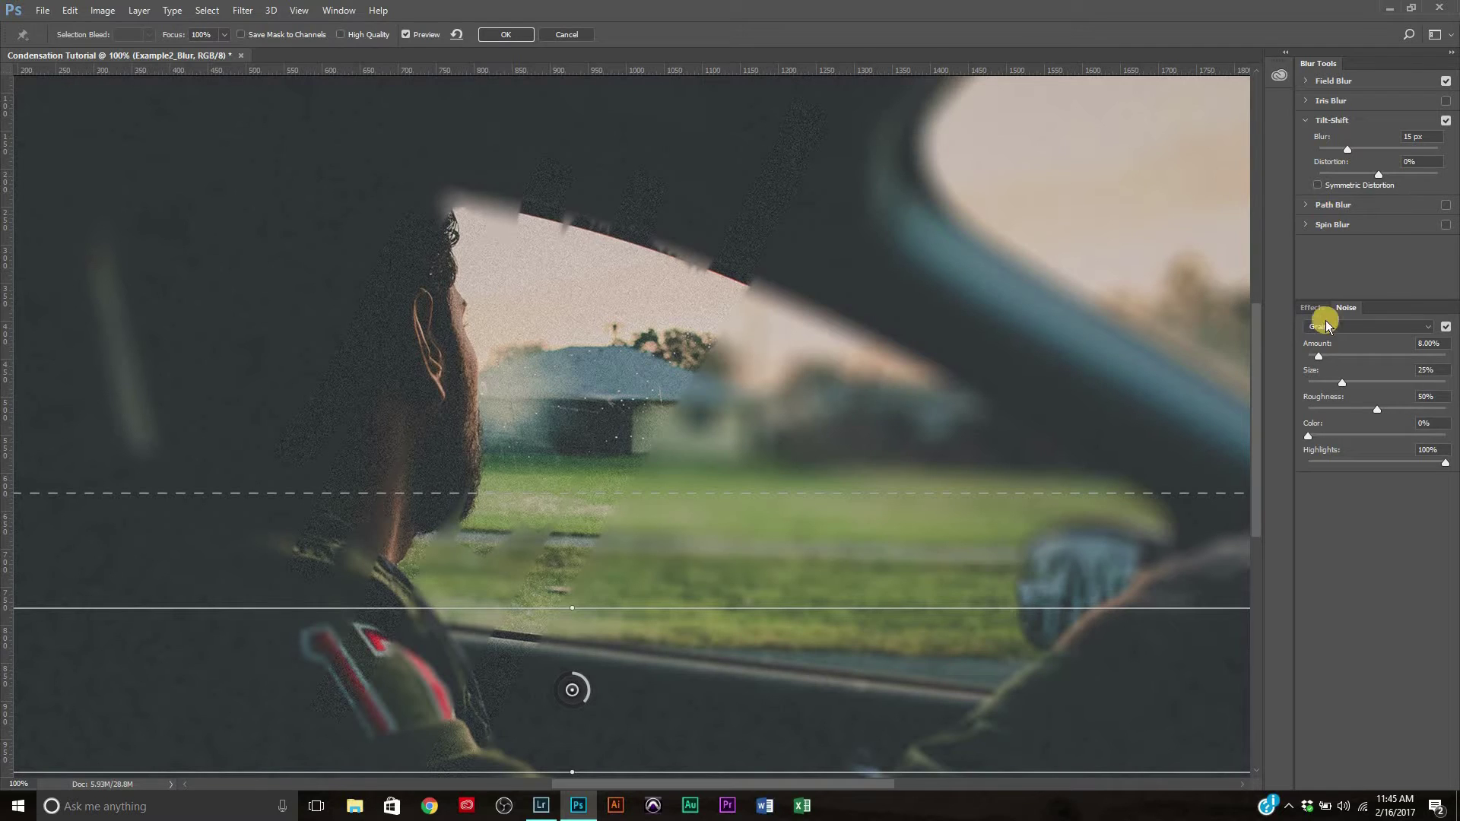
Slightly raise the grain noise amount in Example2_Blur's Blur Gallery filter, apply it, and collapse the layer's smart filter list.
{"action": "left_click_drag", "start_coordinate": [1322, 357], "coordinate": [1326, 356]}
{"action": "left_click", "coordinate": [508, 34]}
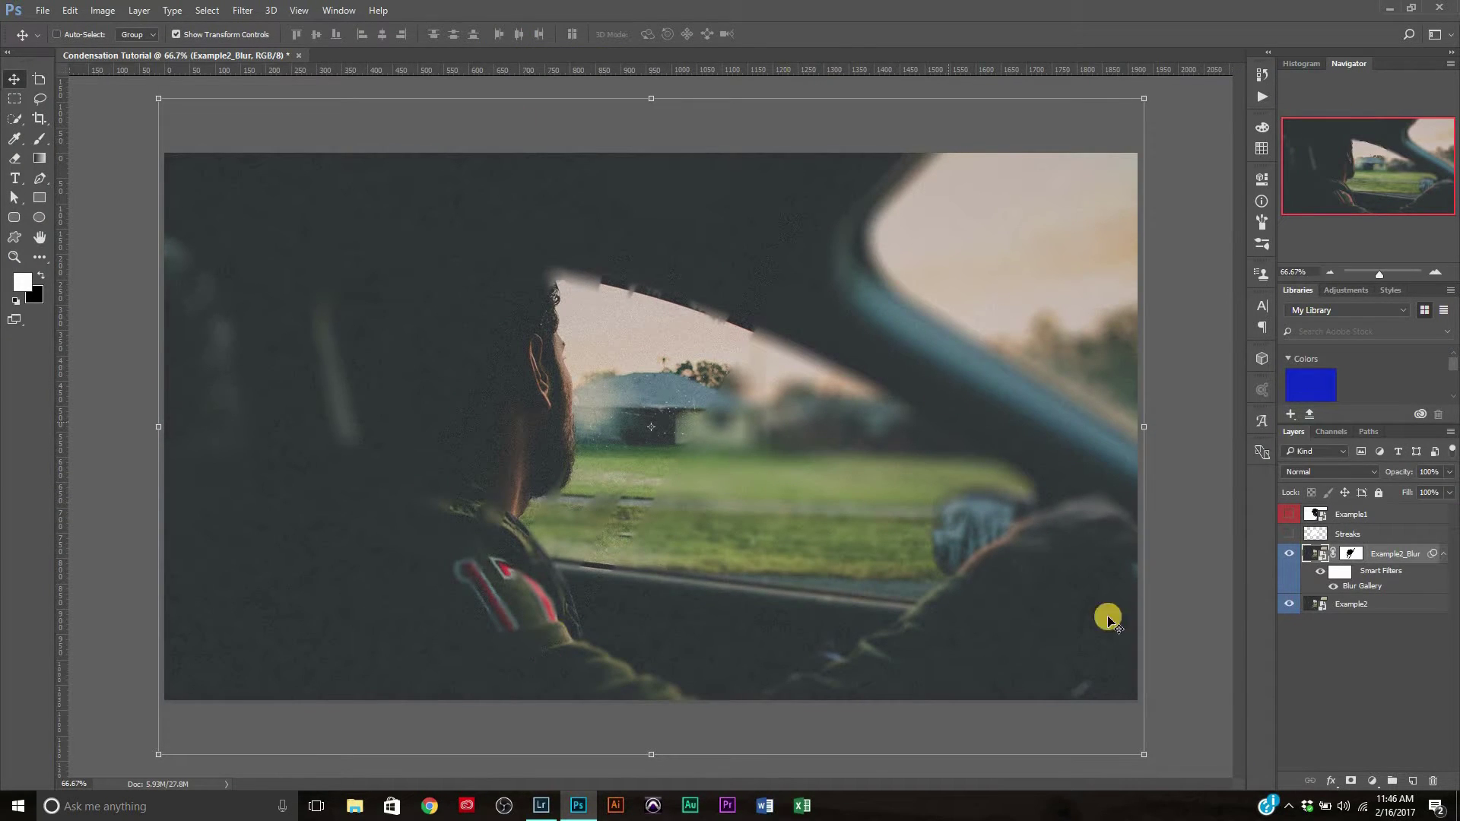
{"action": "left_click", "coordinate": [1344, 646]}
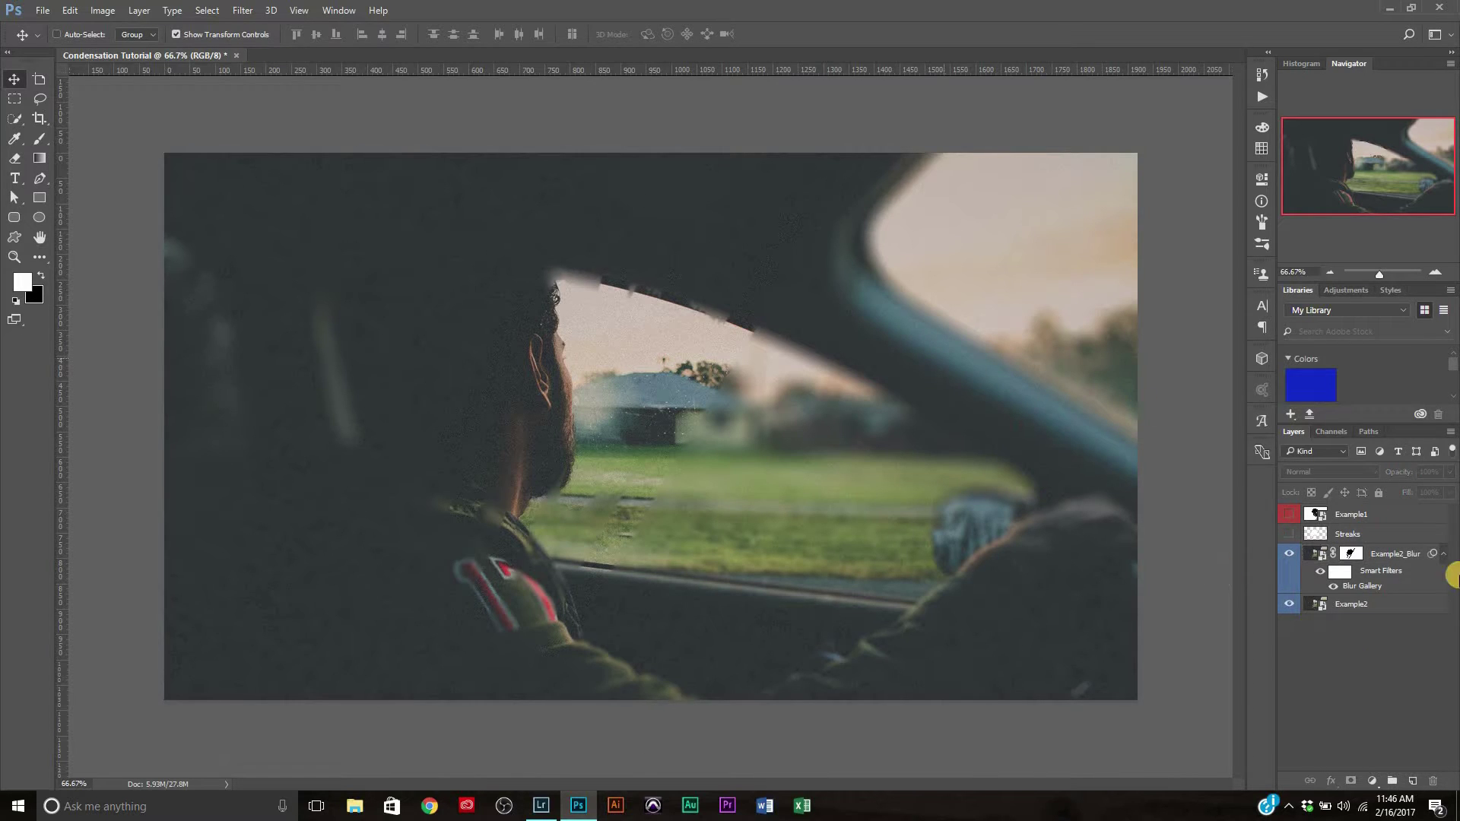
{"action": "left_click", "coordinate": [1444, 555]}
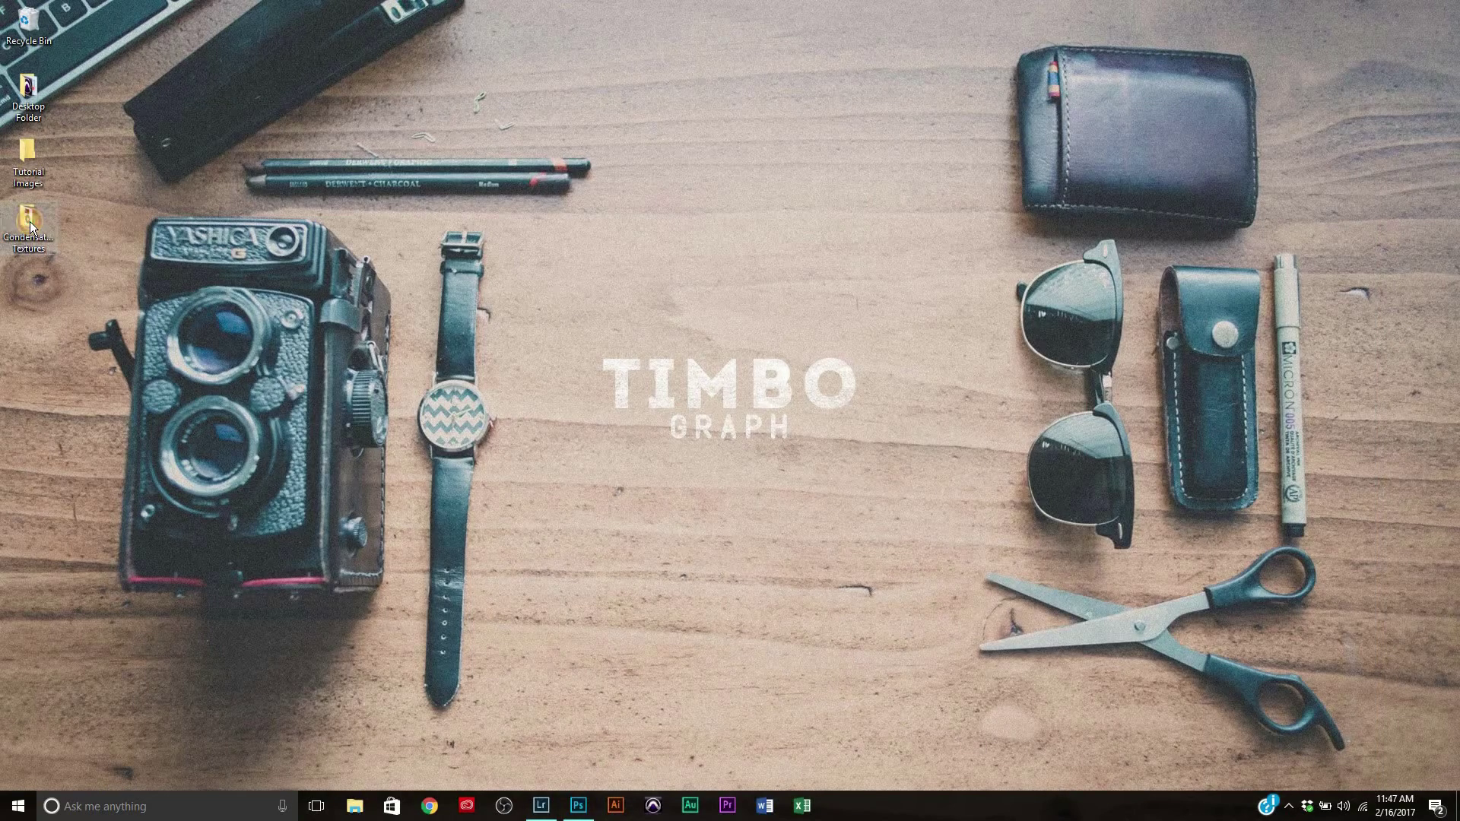
Open the Condensation Textures desktop folder and compare previews of the three condensation texture JPGs.
{"action": "key", "text": "Return"}
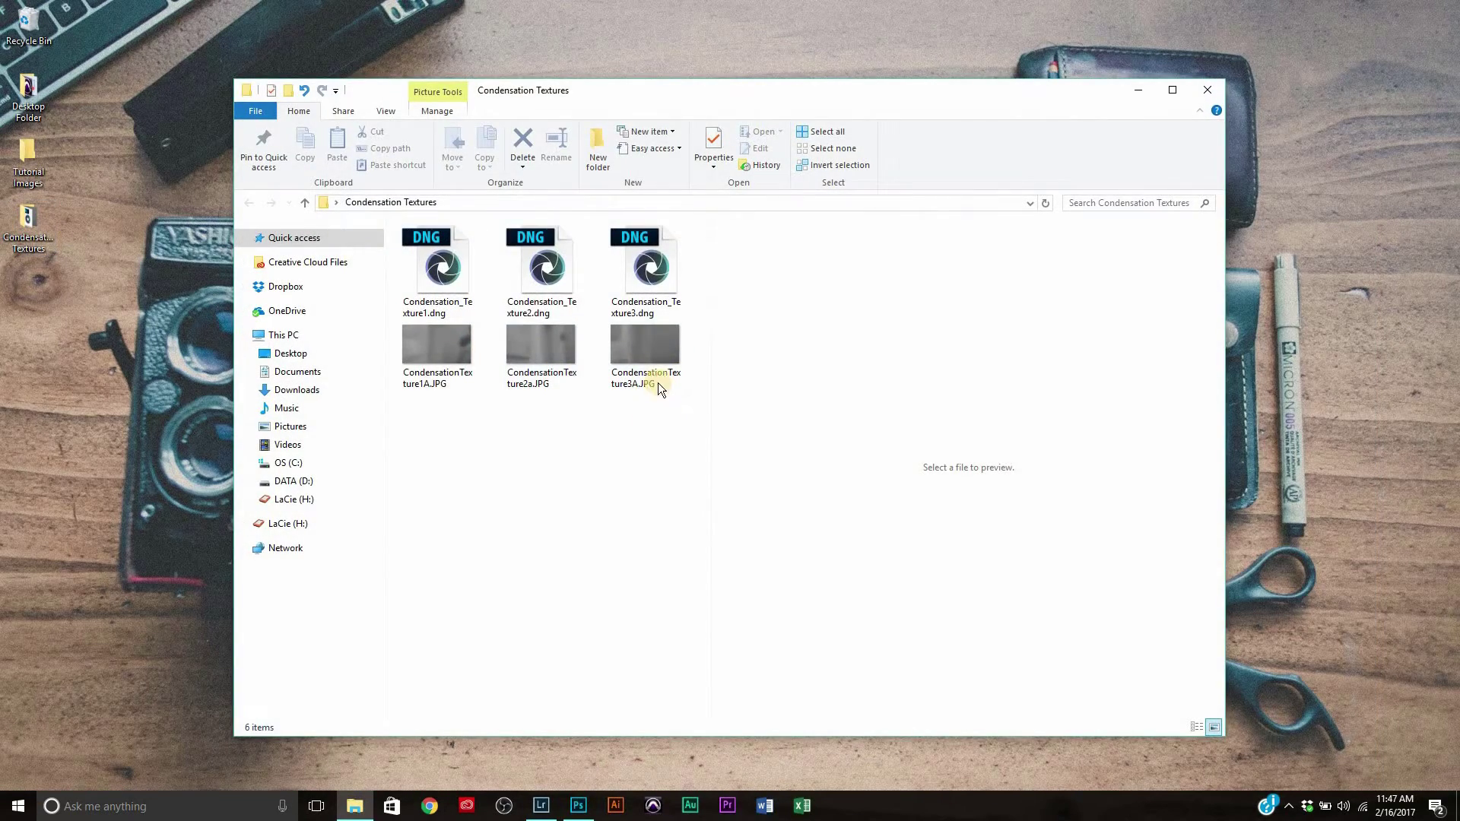
{"action": "left_click", "coordinate": [651, 358]}
{"action": "left_click", "coordinate": [504, 345]}
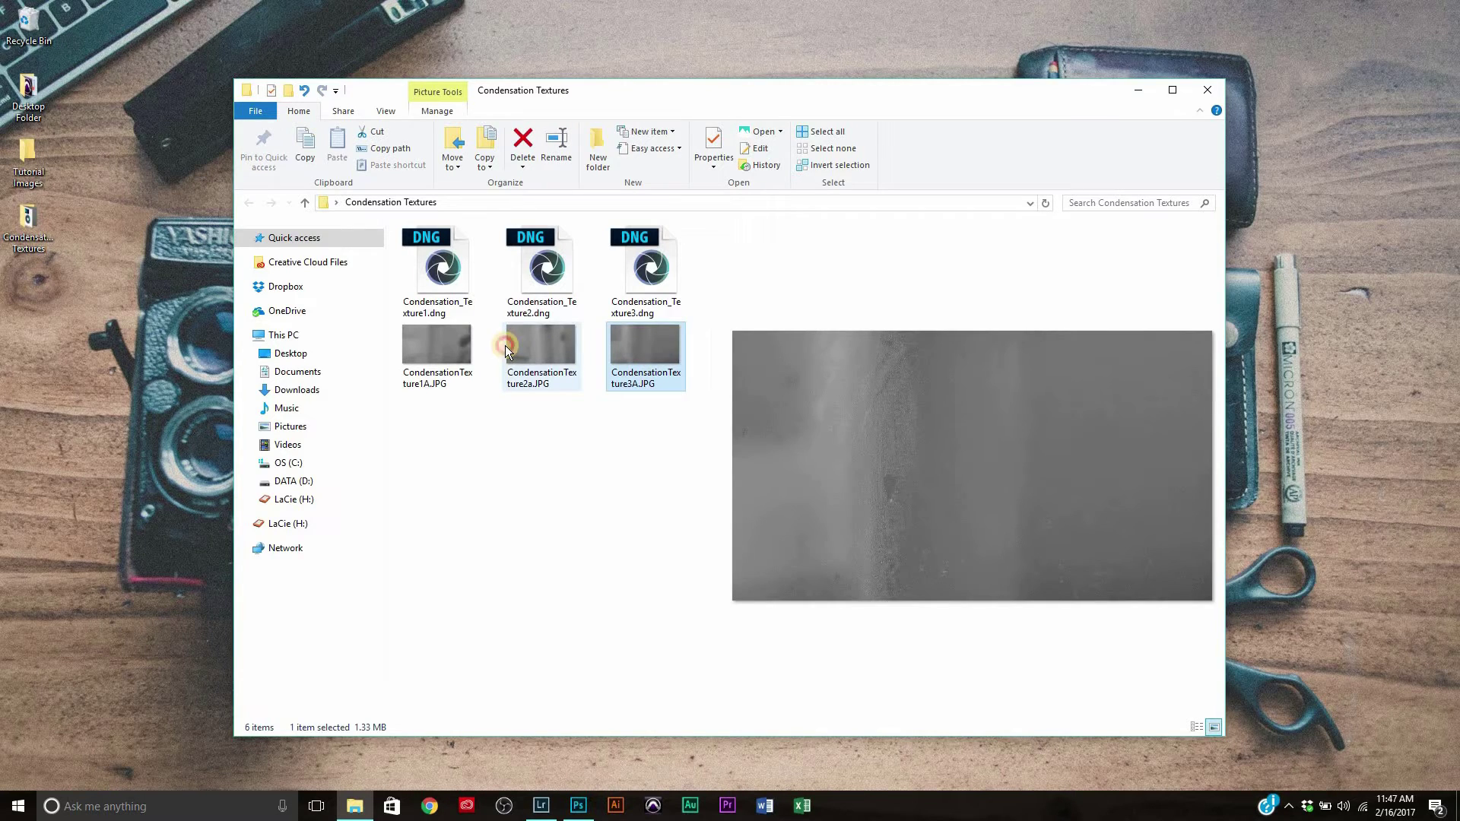
{"action": "left_click", "coordinate": [440, 350]}
{"action": "left_click", "coordinate": [561, 351]}
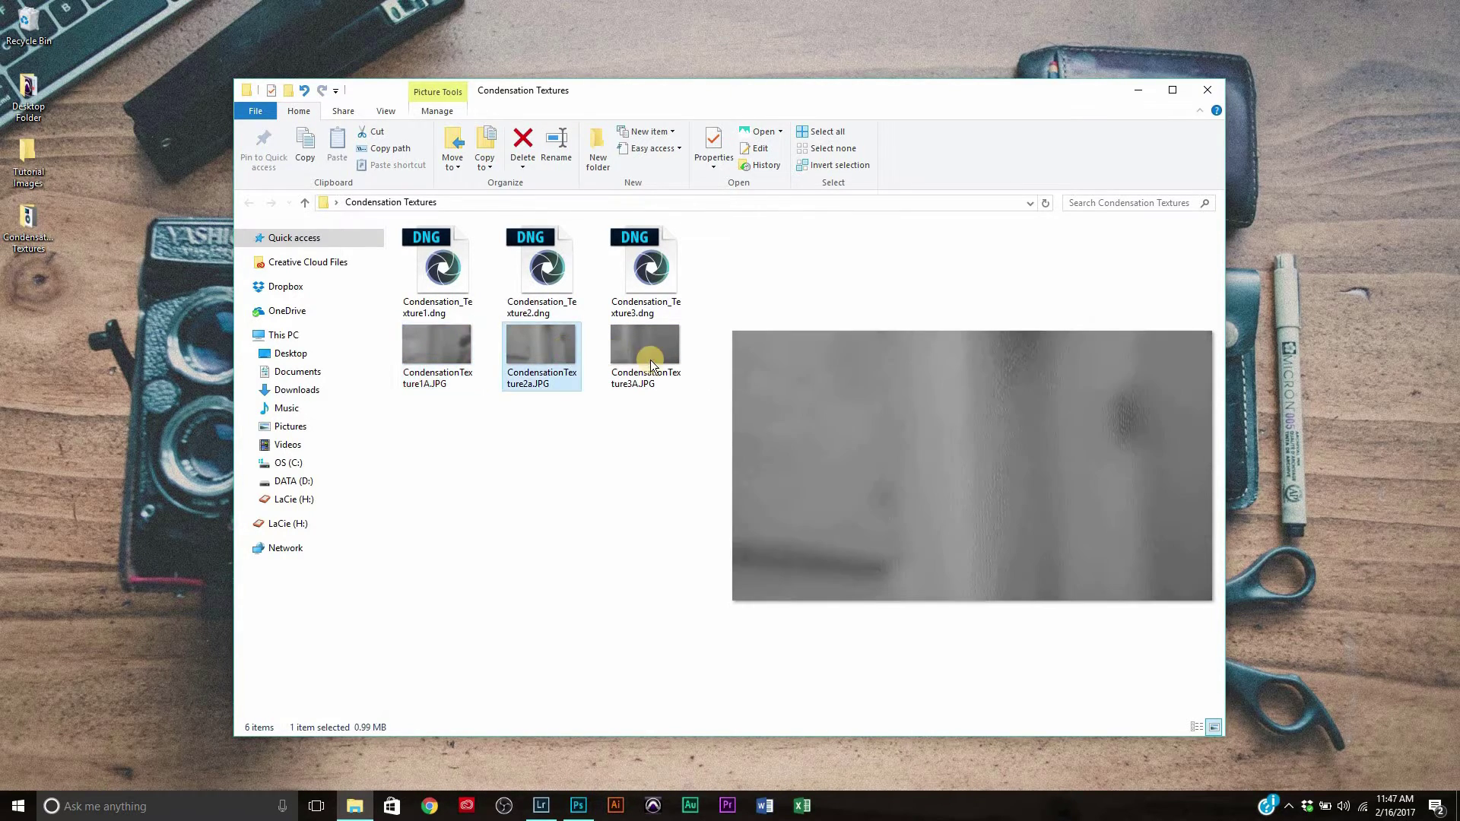
{"action": "left_click", "coordinate": [438, 361]}
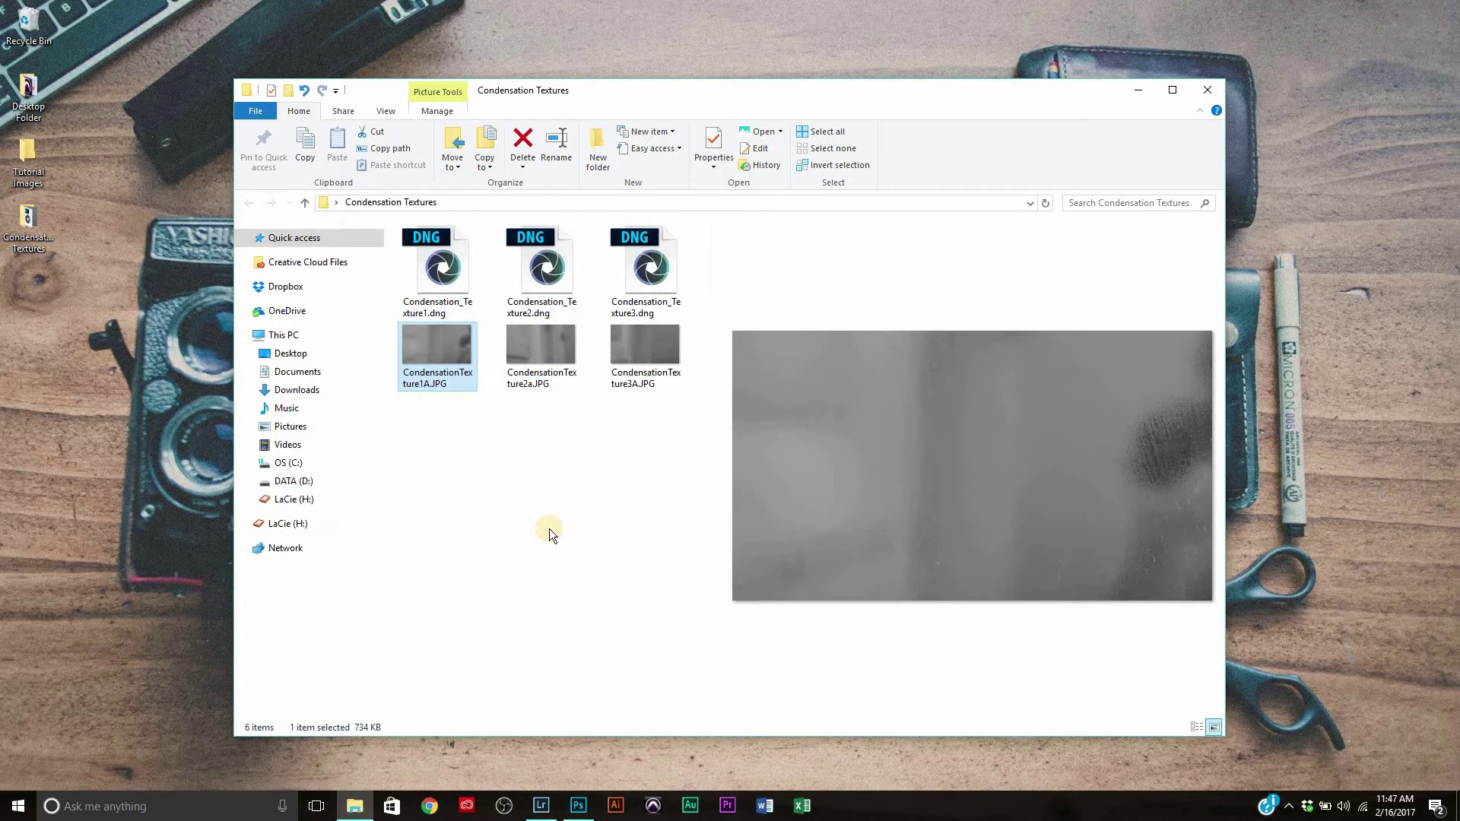
{"action": "left_click", "coordinate": [555, 350]}
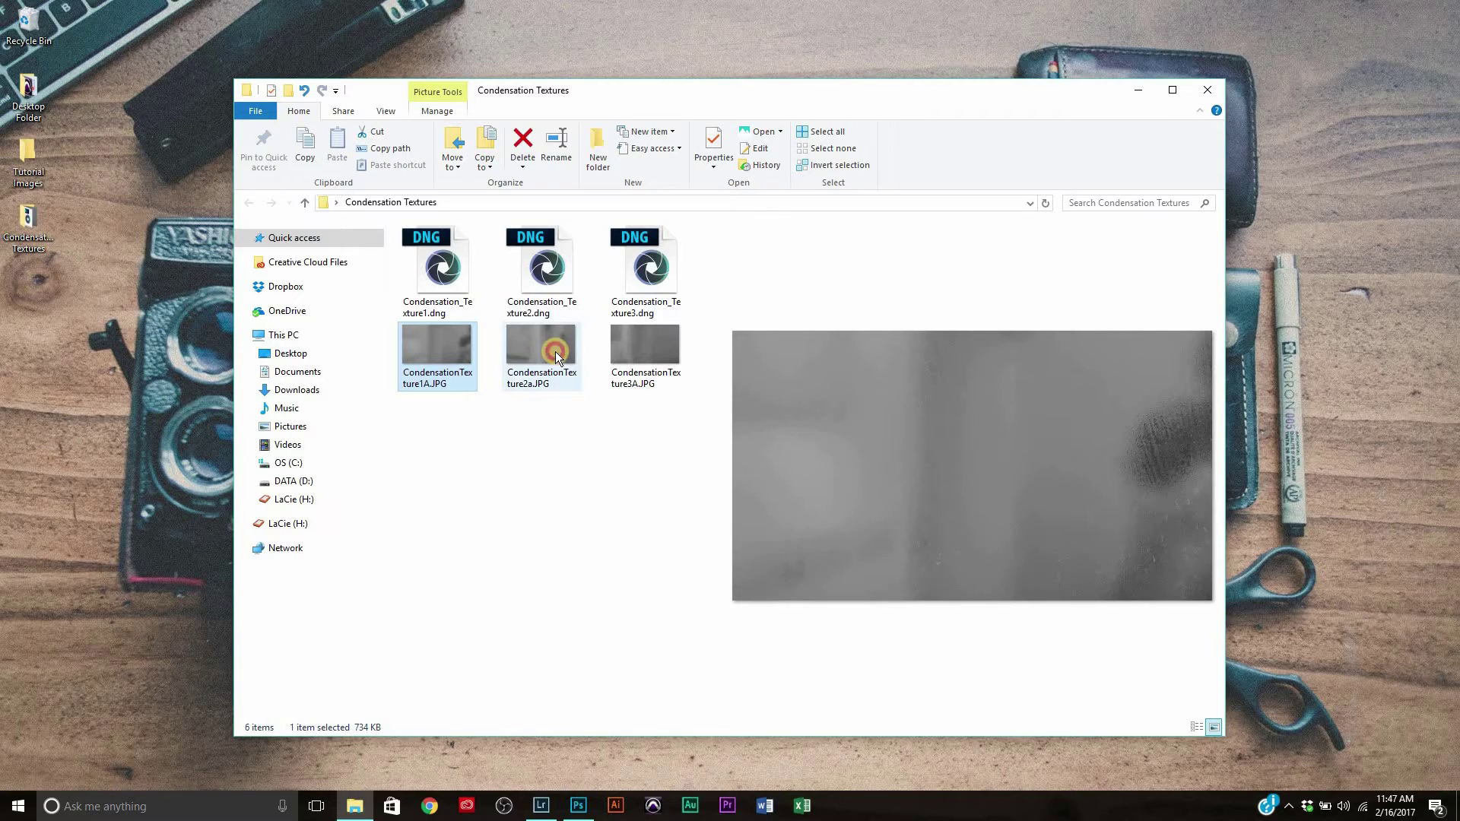
{"action": "left_click", "coordinate": [641, 333]}
{"action": "left_click", "coordinate": [522, 349]}
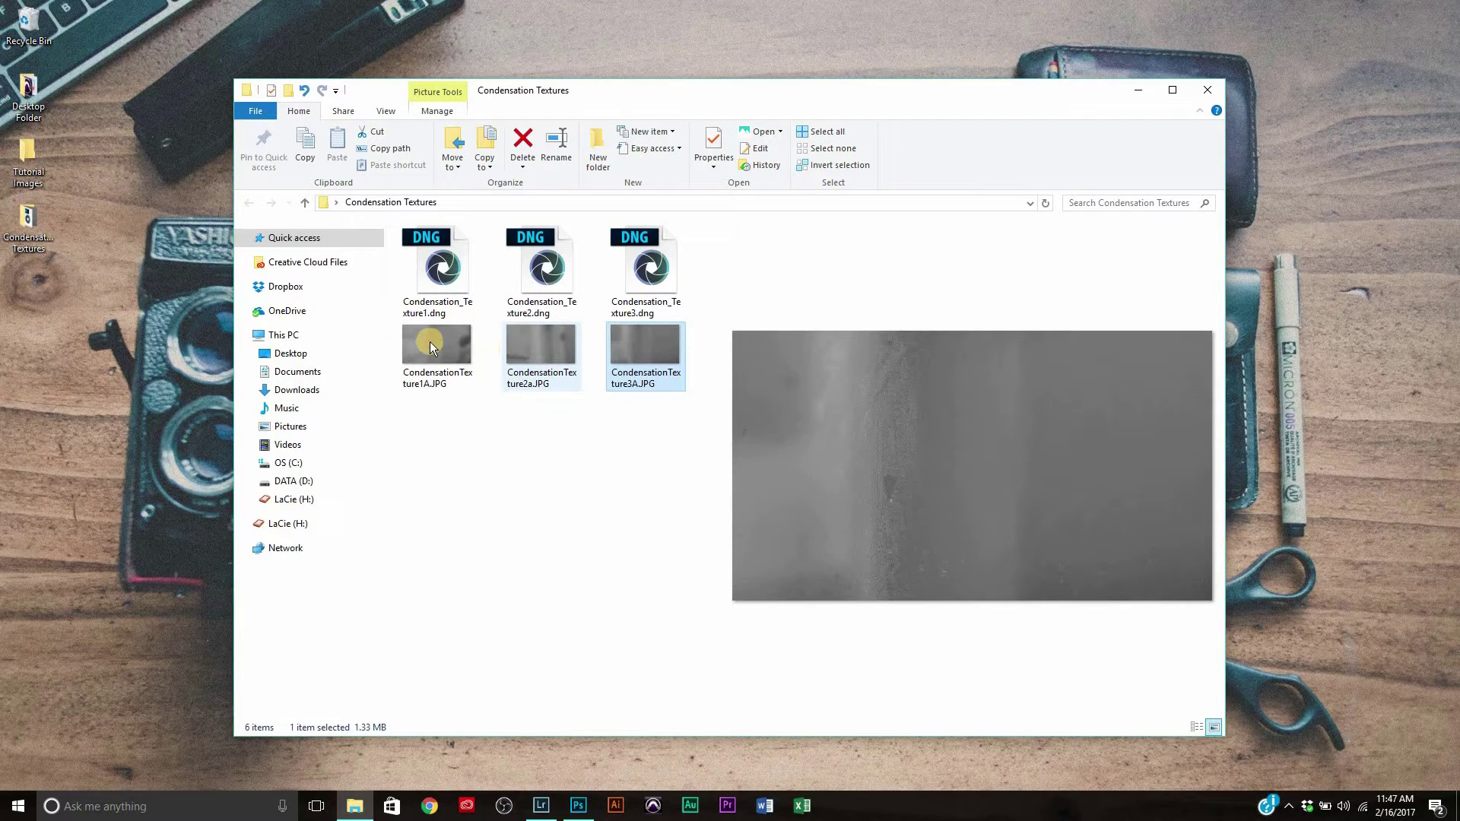
{"action": "left_click", "coordinate": [521, 348]}
{"action": "left_click", "coordinate": [458, 335]}
{"action": "left_click", "coordinate": [652, 342]}
{"action": "left_click", "coordinate": [452, 362]}
{"action": "left_click", "coordinate": [646, 346]}
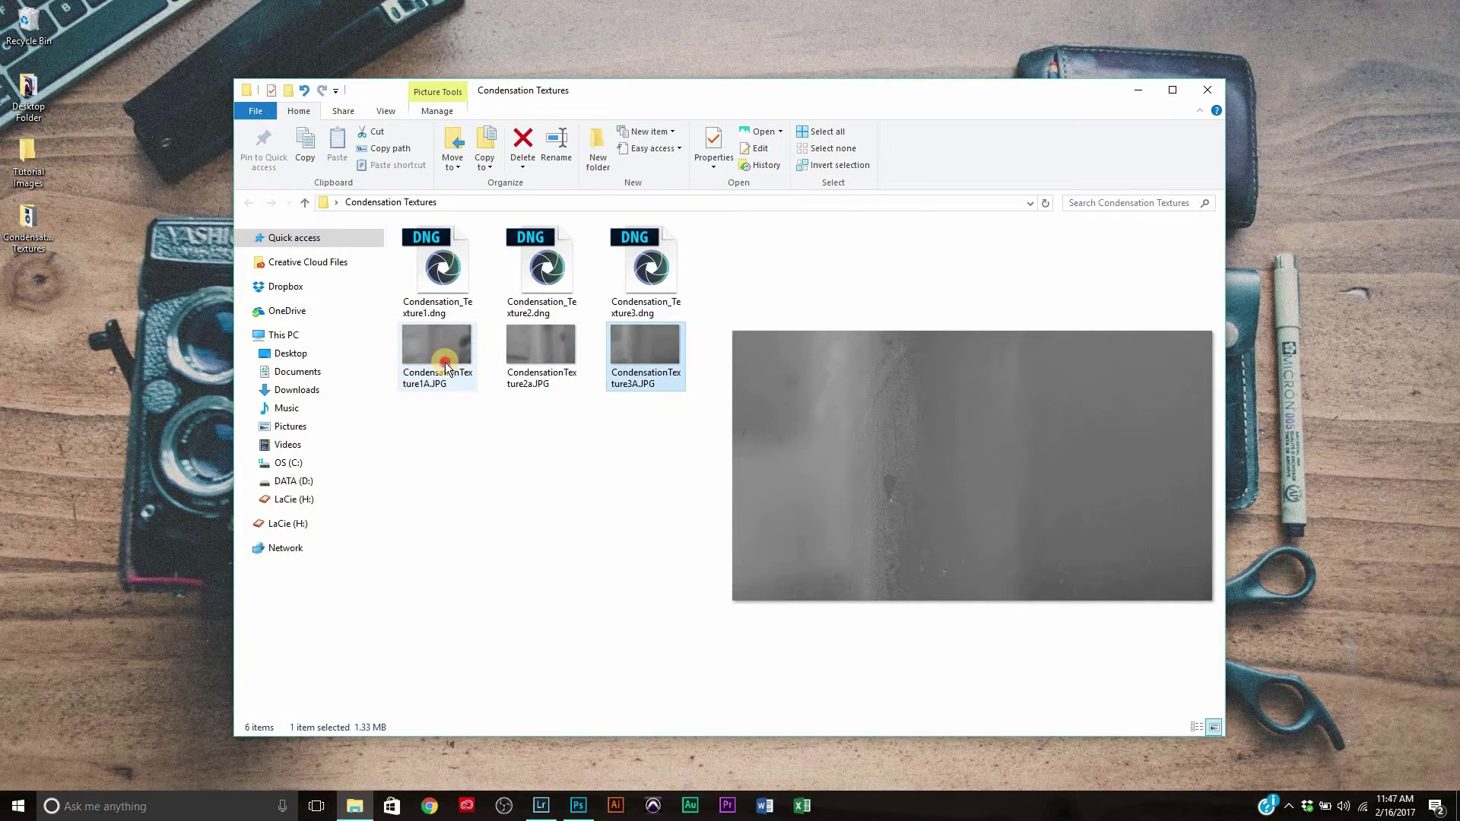
{"action": "left_click", "coordinate": [446, 367]}
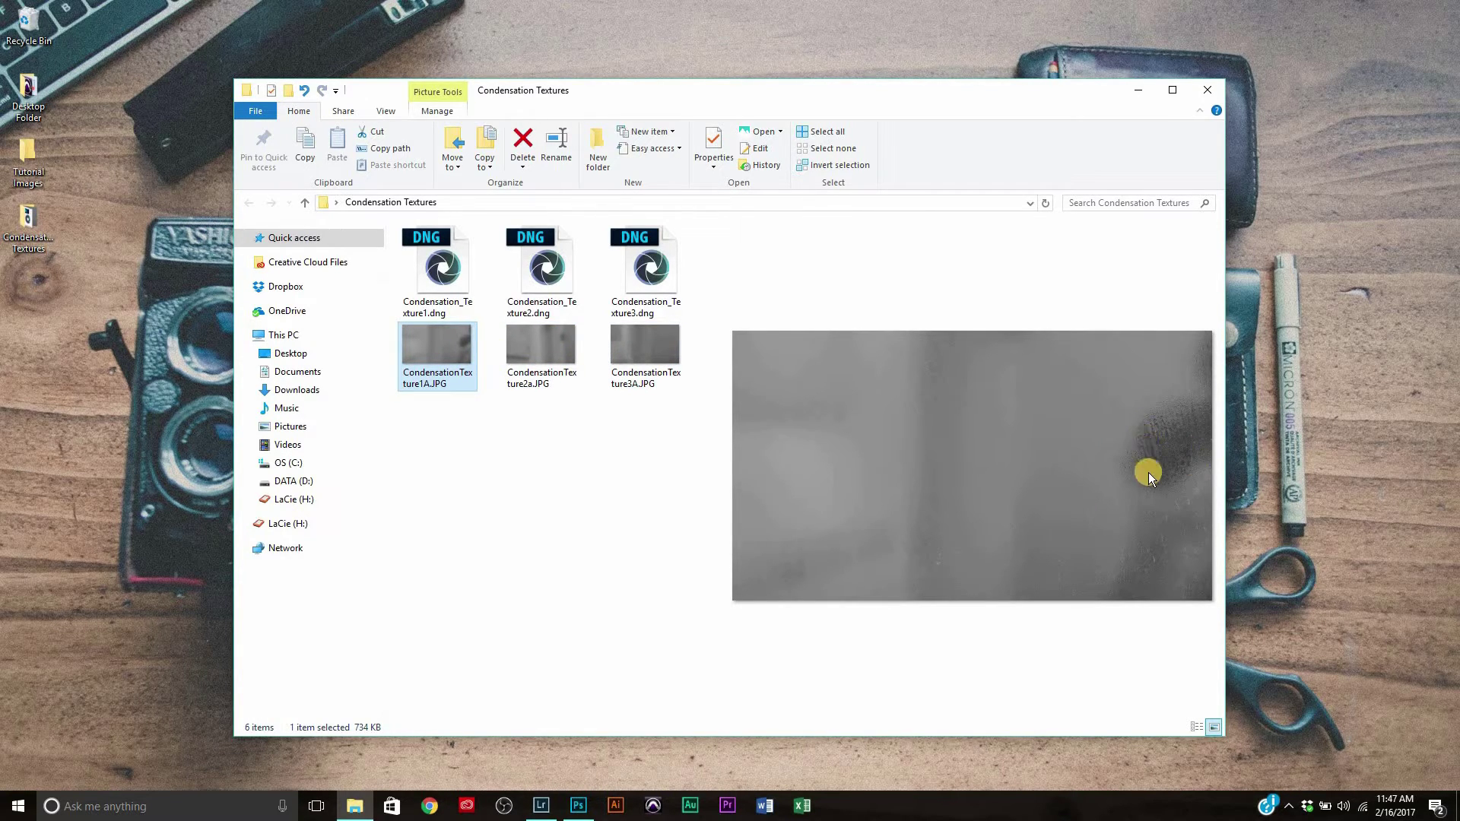
{"action": "left_click", "coordinate": [533, 346]}
{"action": "left_click", "coordinate": [673, 358]}
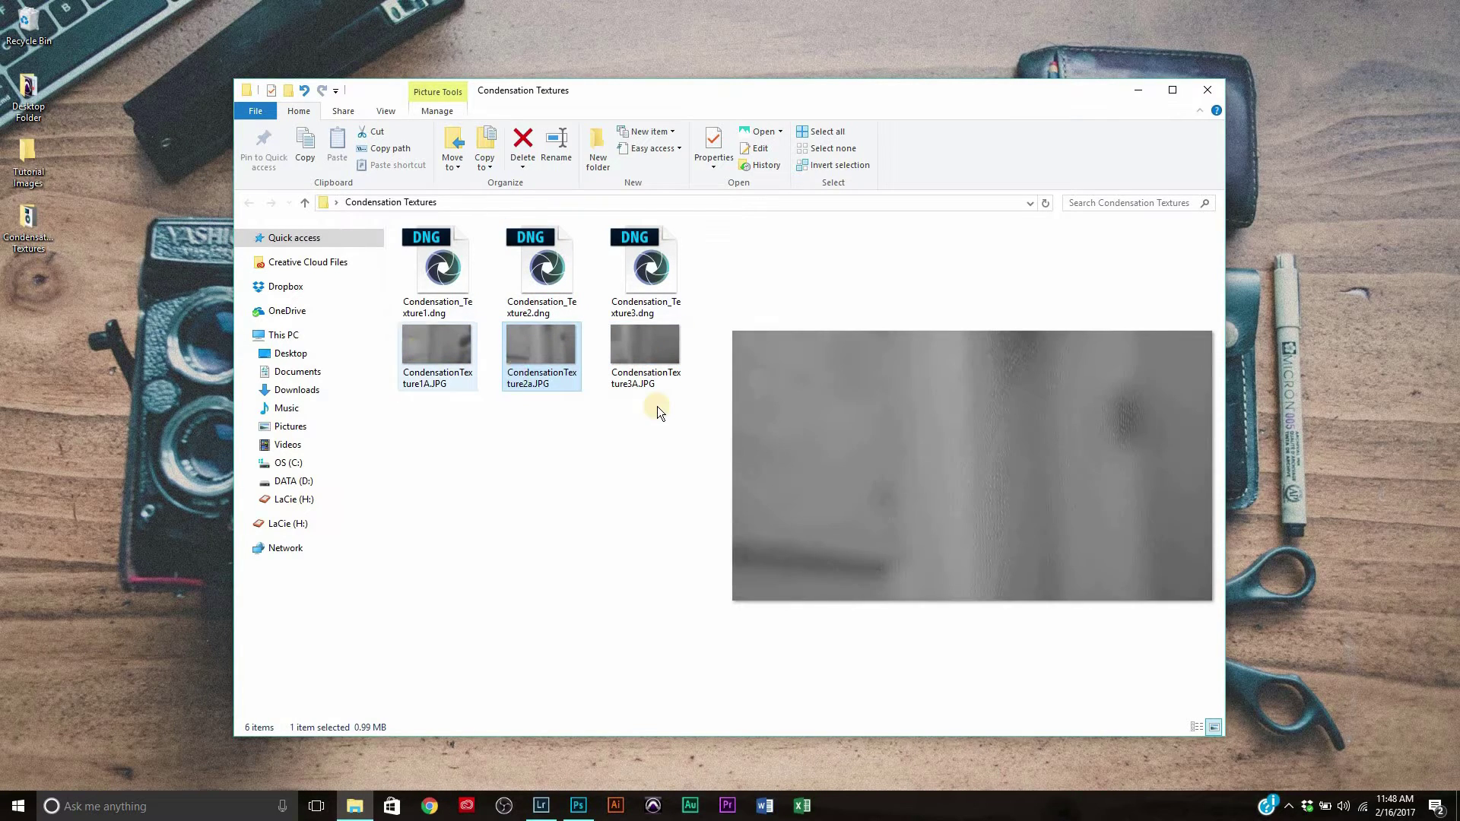
{"action": "left_click", "coordinate": [436, 350]}
{"action": "left_click", "coordinate": [553, 351]}
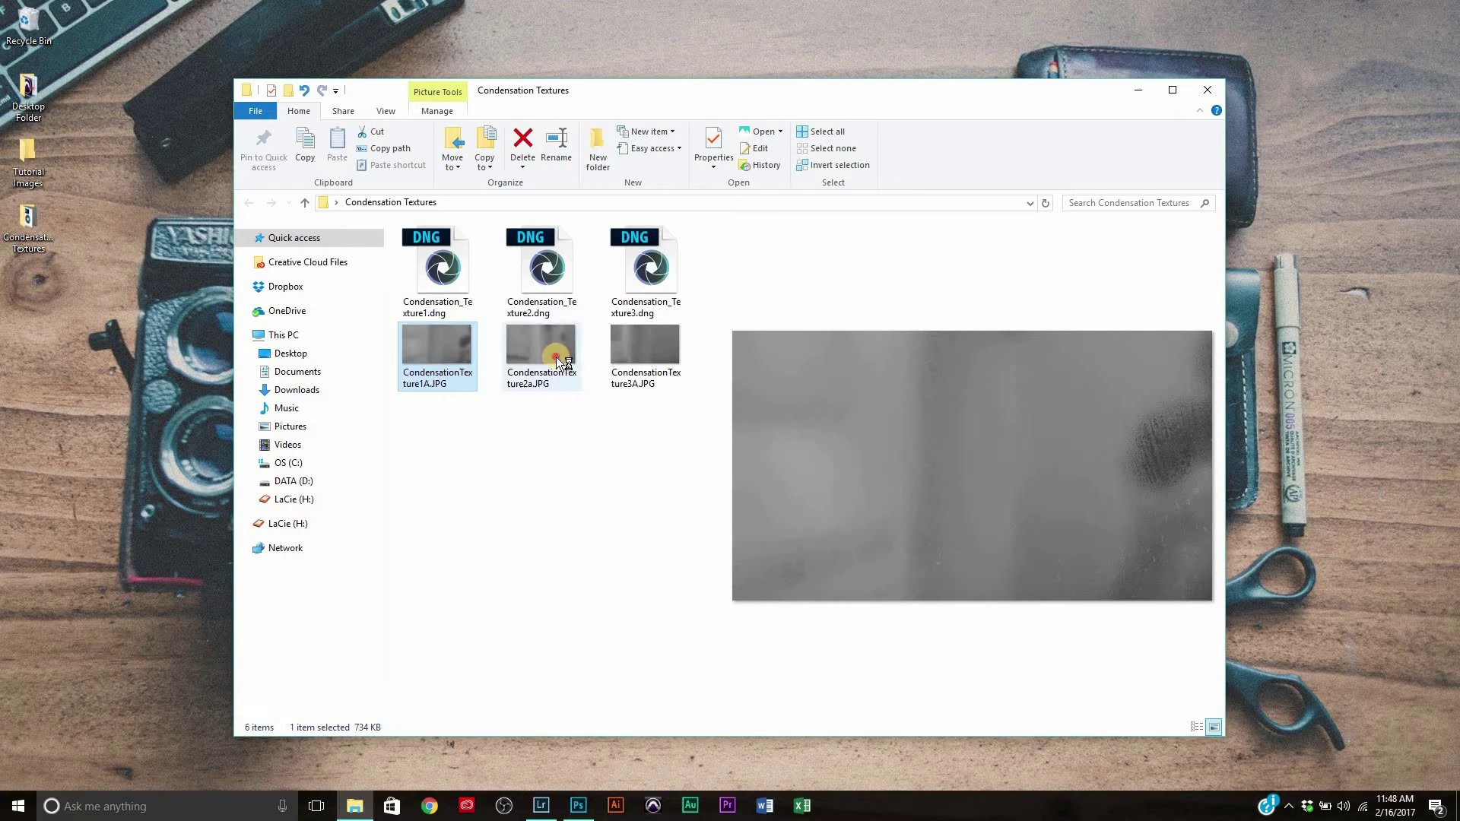
Place CondensationTexture1A.JPG into the Condensation Tutorial document in Photoshop and scale it from its centre to cover the whole canvas.
{"action": "left_click", "coordinate": [435, 347]}
{"action": "left_click_drag", "start_coordinate": [449, 413], "coordinate": [612, 434]}
{"action": "key", "text": "alt+Tab"}
{"action": "left_click_drag", "start_coordinate": [757, 373], "coordinate": [1115, 88]}
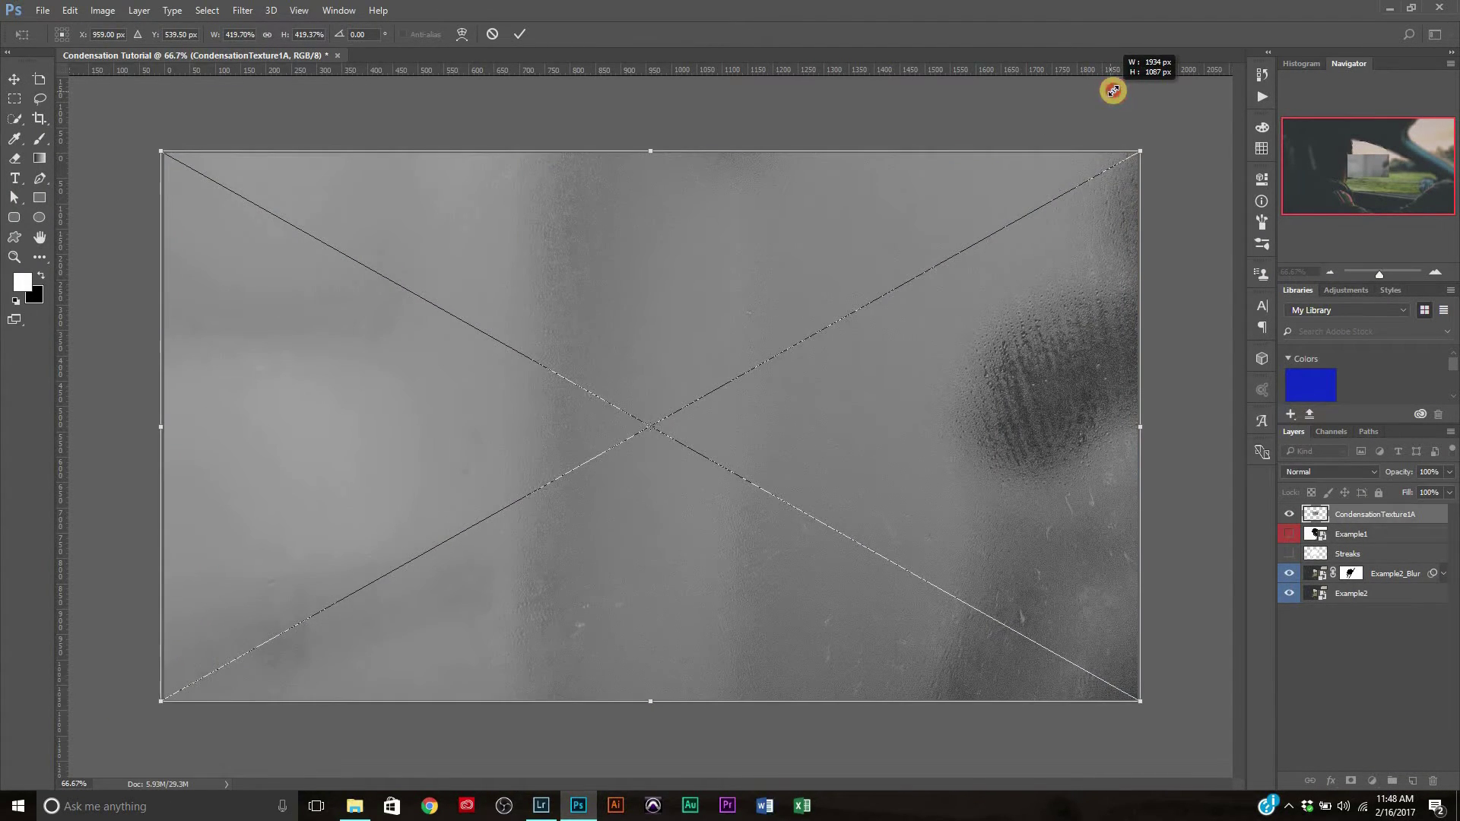
{"action": "left_click", "coordinate": [516, 32]}
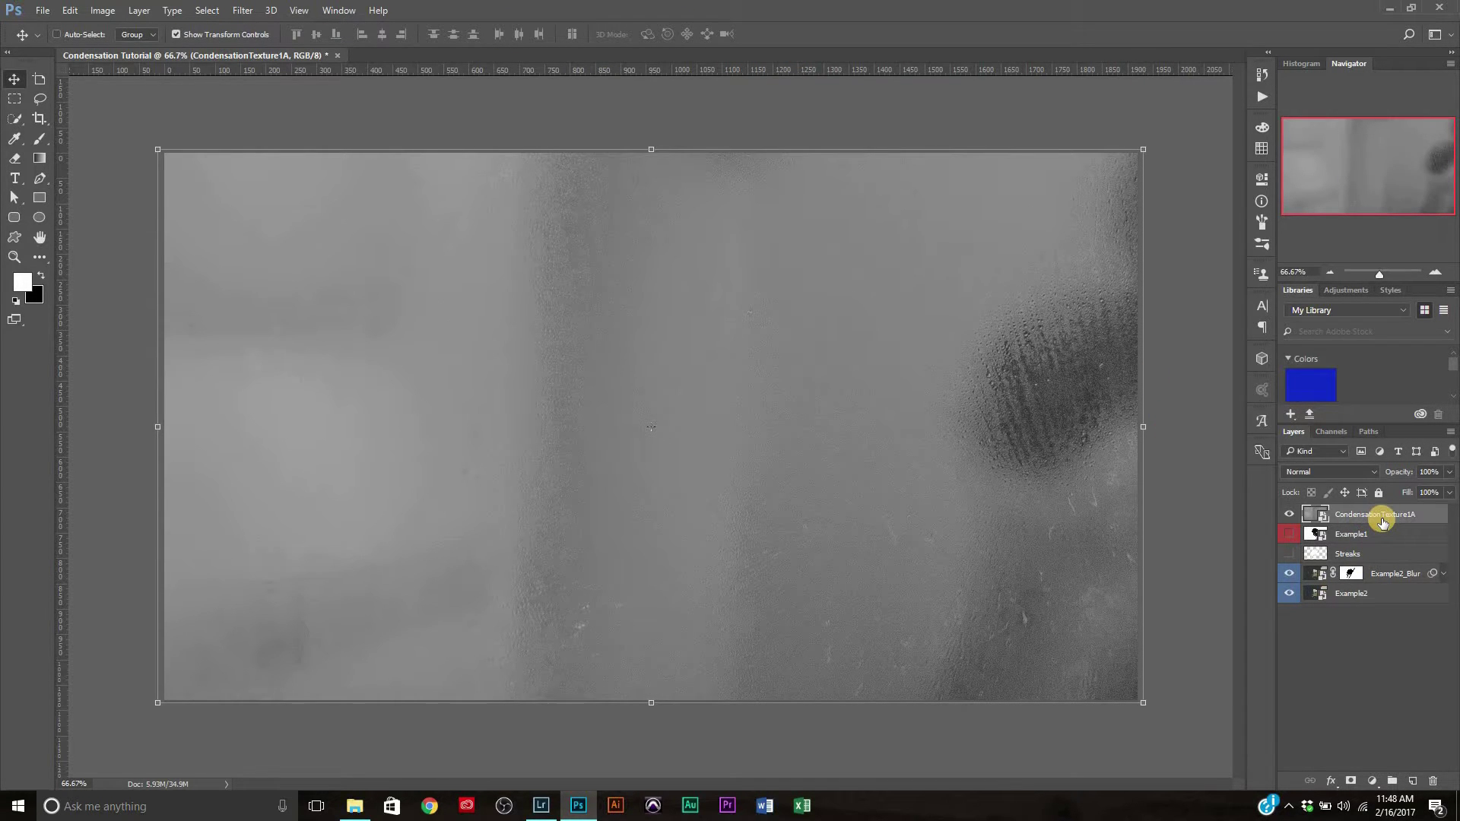
Set the CondensationTexture1A layer to Overlay blend mode and 65% opacity.
{"action": "left_click", "coordinate": [1370, 473]}
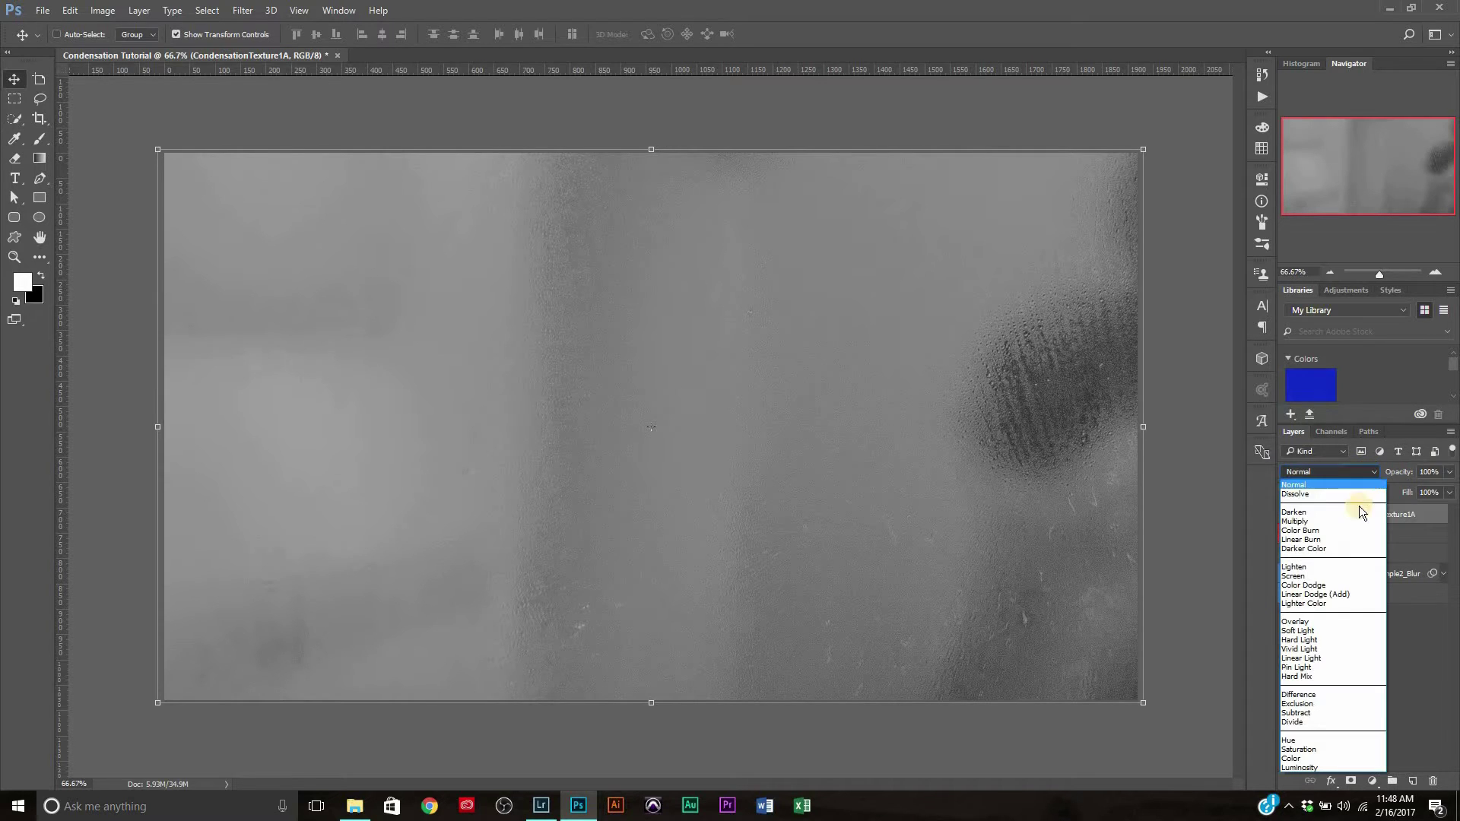
{"action": "left_click", "coordinate": [1334, 622]}
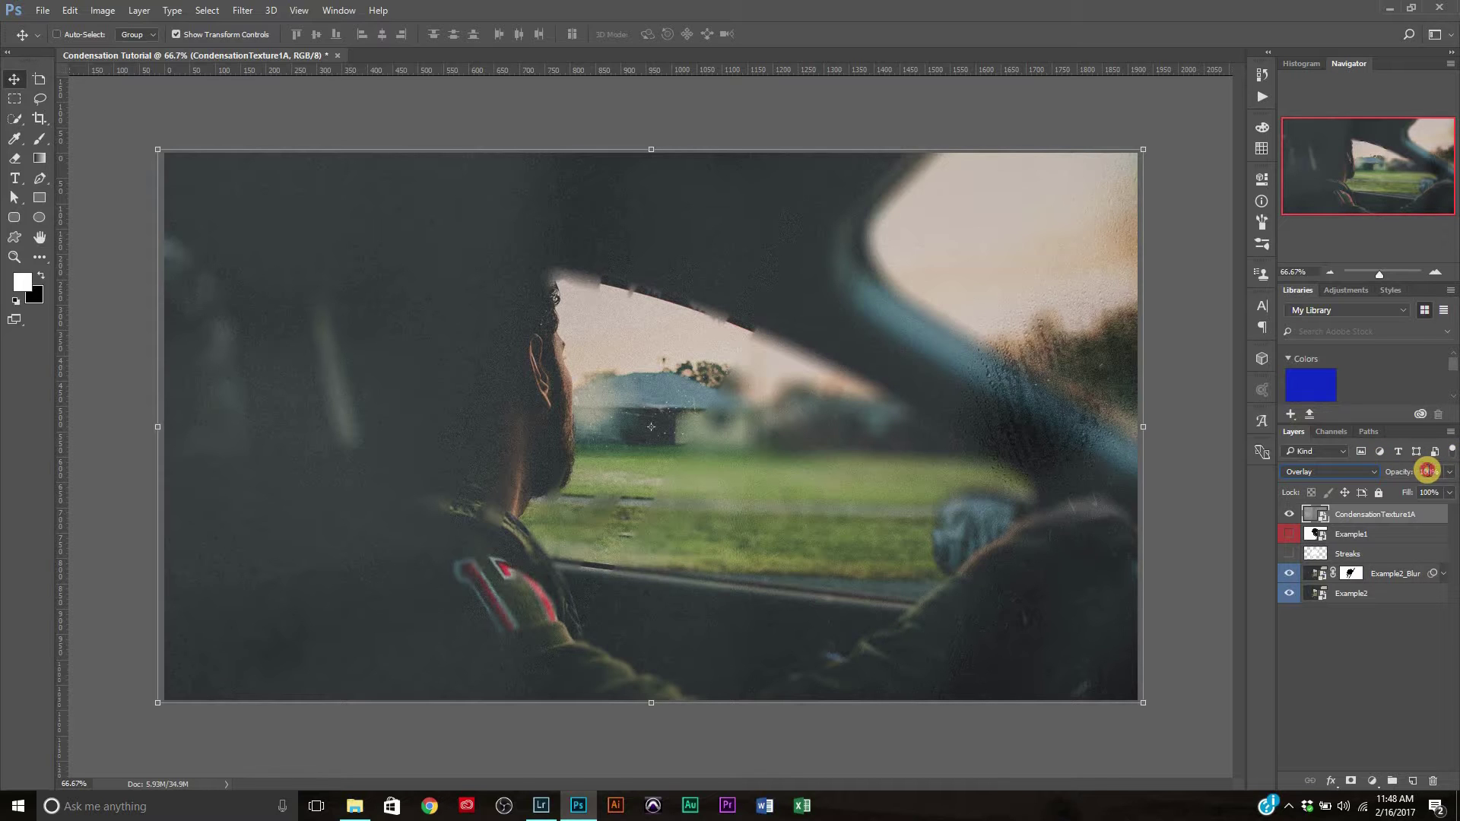
{"action": "left_click", "coordinate": [1448, 473]}
{"action": "left_click_drag", "start_coordinate": [1440, 493], "coordinate": [1436, 493]}
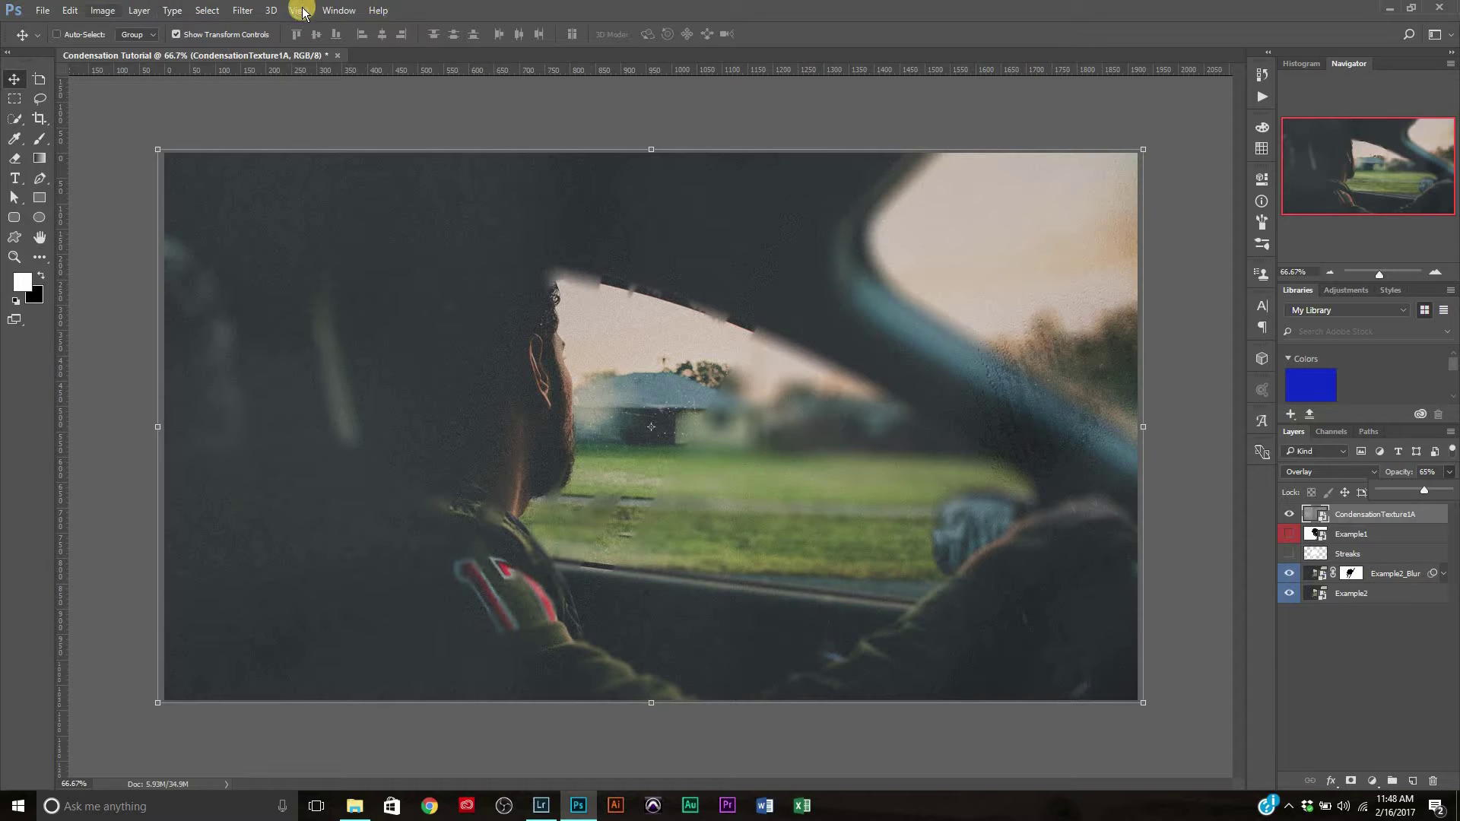
Apply a Blur Gallery Field Blur with a minimal blur amount to the CondensationTexture1A layer.
{"action": "left_click", "coordinate": [243, 11]}
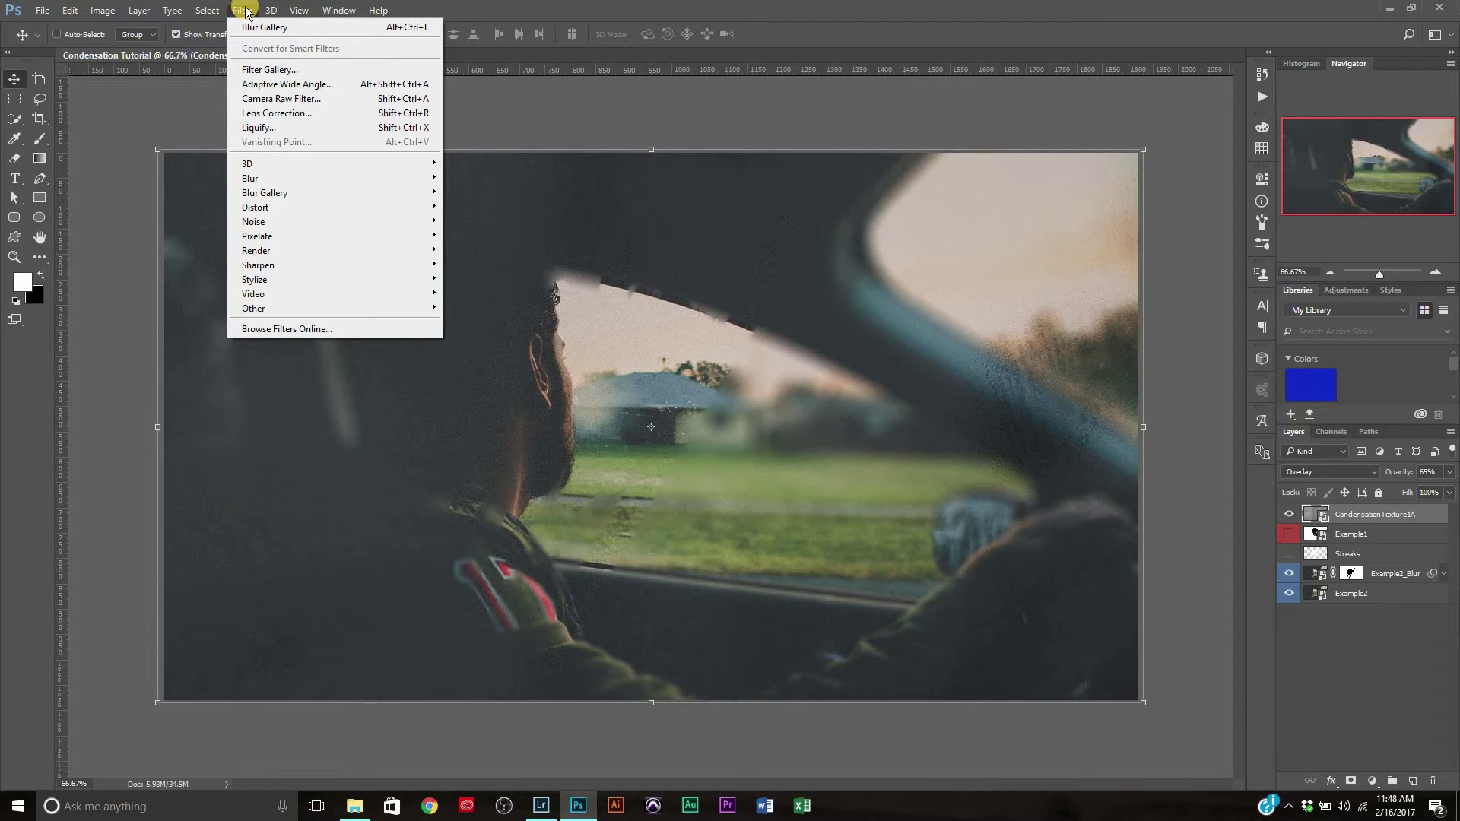
{"action": "mouse_move", "coordinate": [297, 178]}
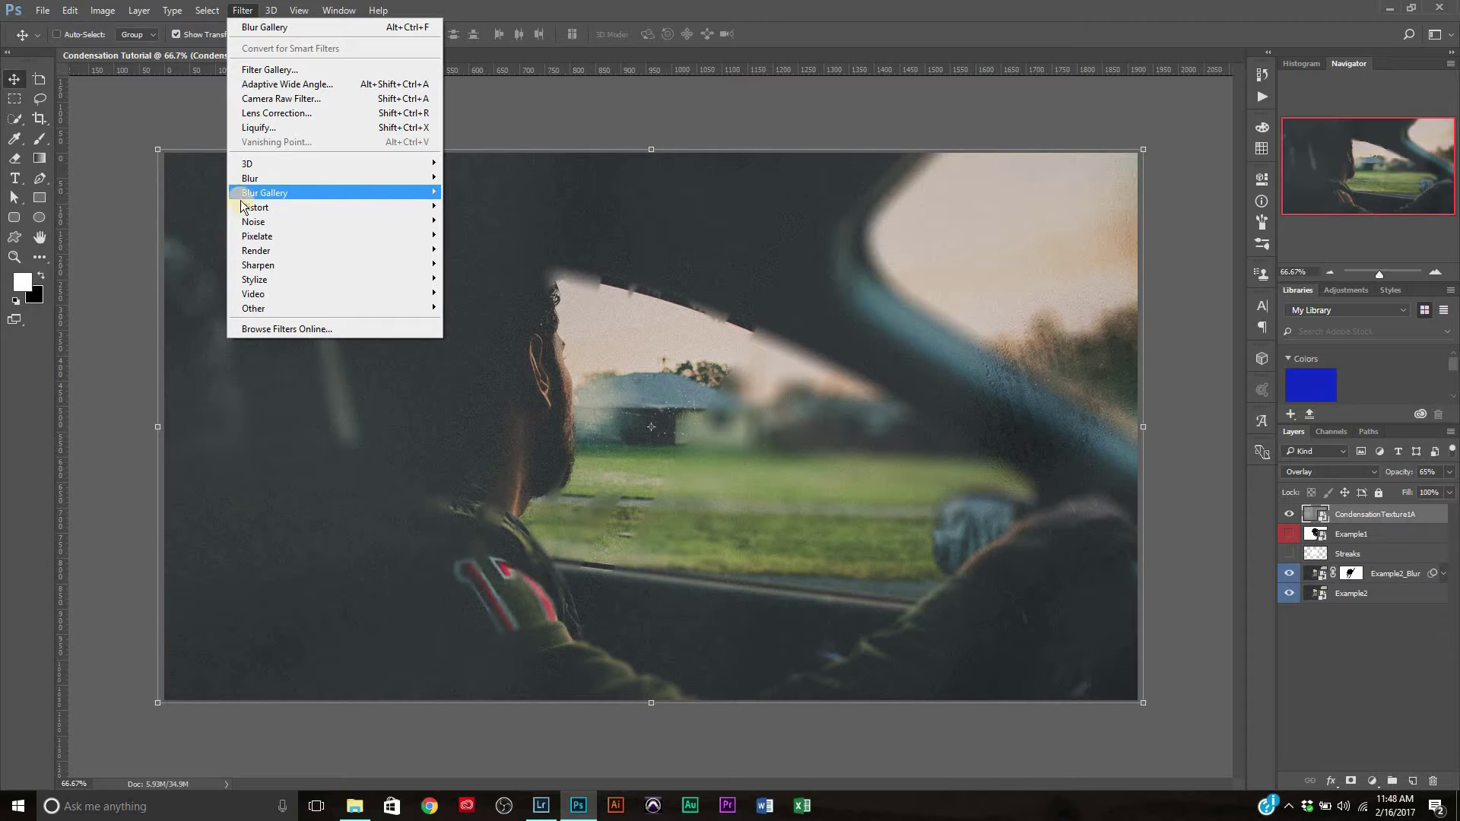
{"action": "left_click", "coordinate": [200, 192]}
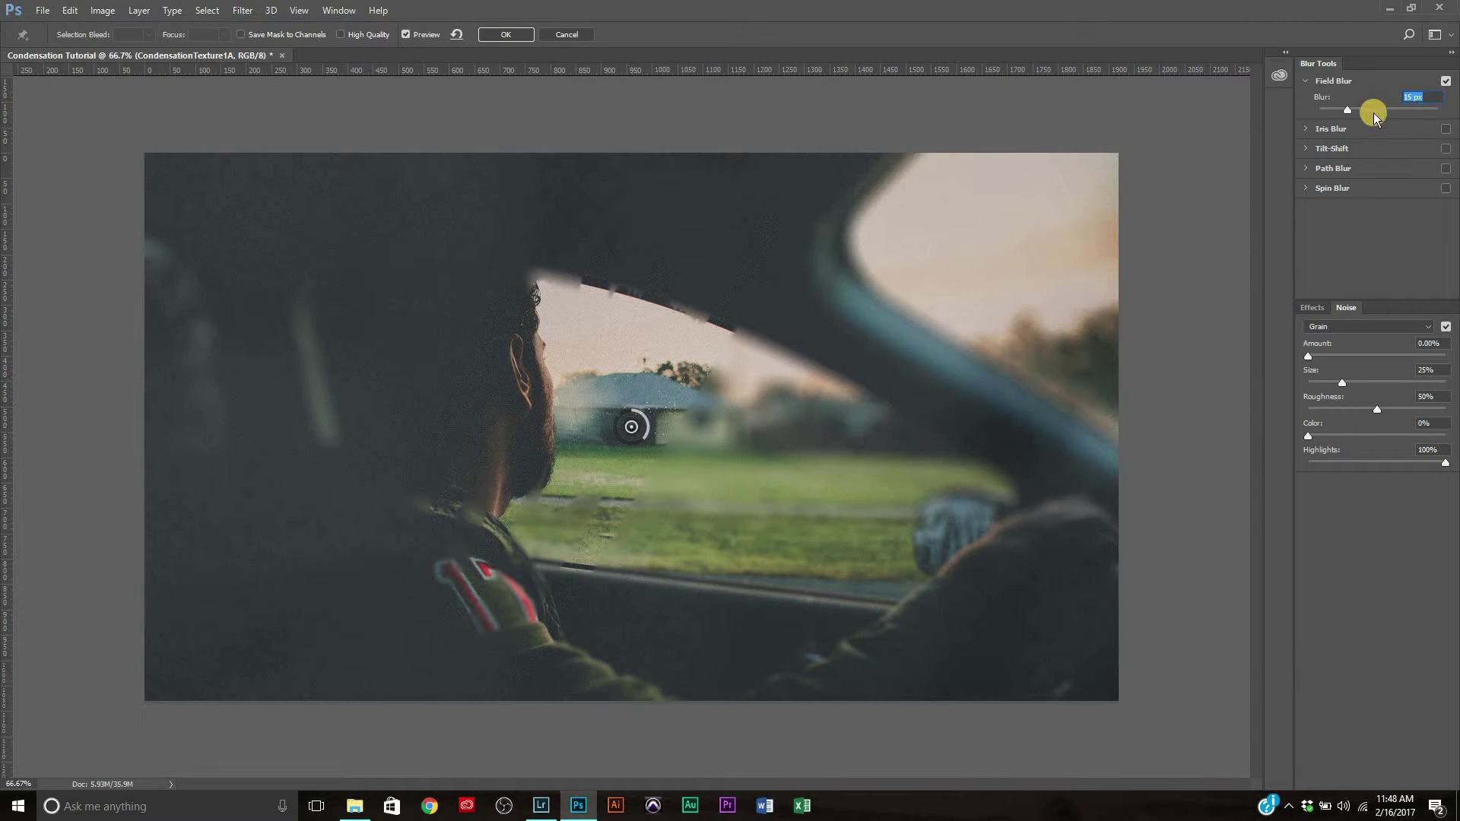
{"action": "left_click_drag", "start_coordinate": [1354, 111], "coordinate": [1315, 108]}
{"action": "left_click", "coordinate": [507, 35]}
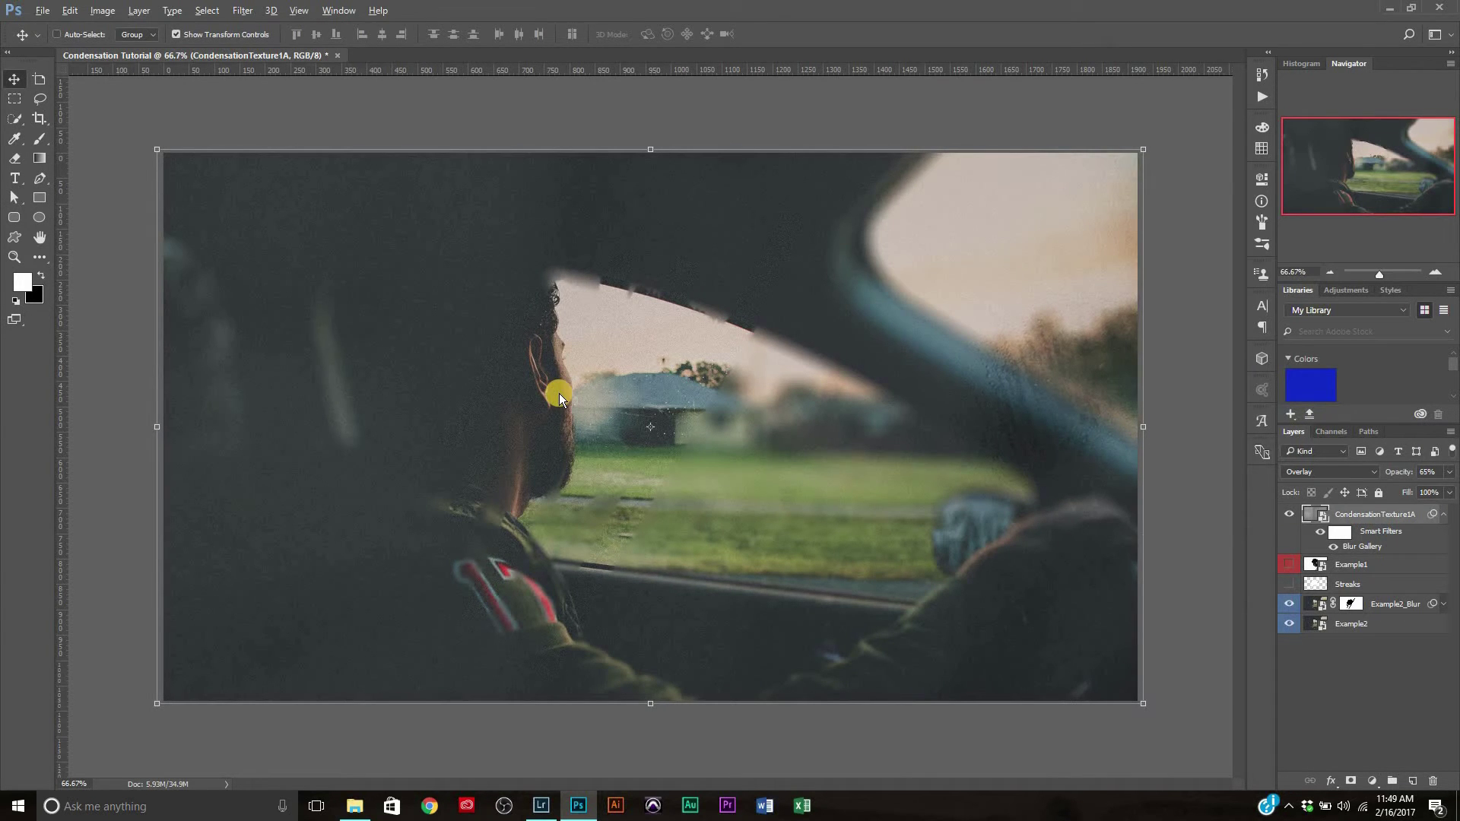
Place the CondensationTexture3A image into the Condensation Tutorial document and scale it from its centre to cover the whole canvas.
{"action": "key", "text": "alt+Tab"}
{"action": "key", "text": "alt+Tab"}
{"action": "left_click", "coordinate": [515, 368]}
{"action": "left_click_drag", "start_coordinate": [631, 348], "coordinate": [184, 378]}
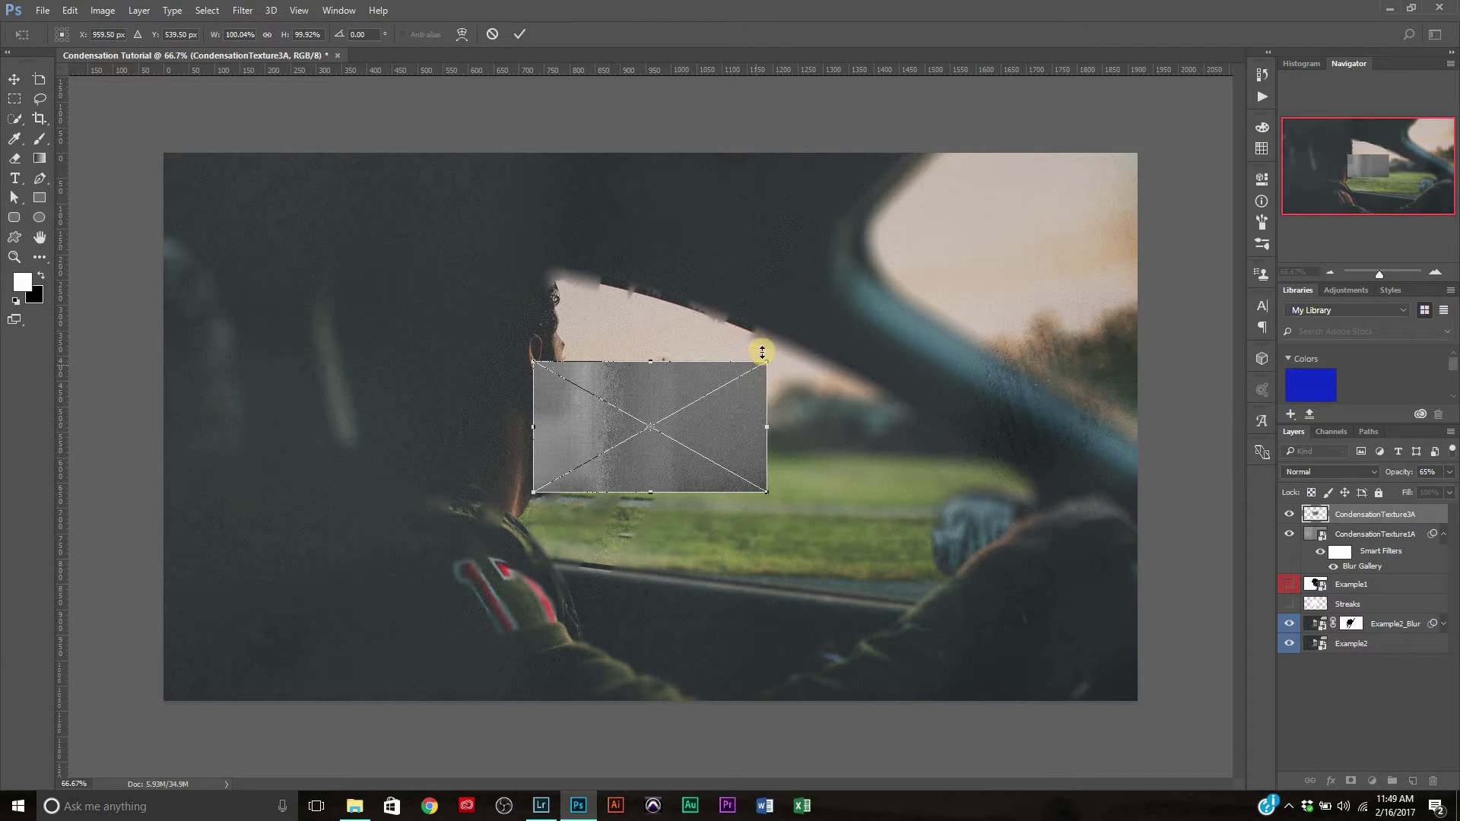
{"action": "left_click_drag", "start_coordinate": [766, 362], "coordinate": [1143, 144]}
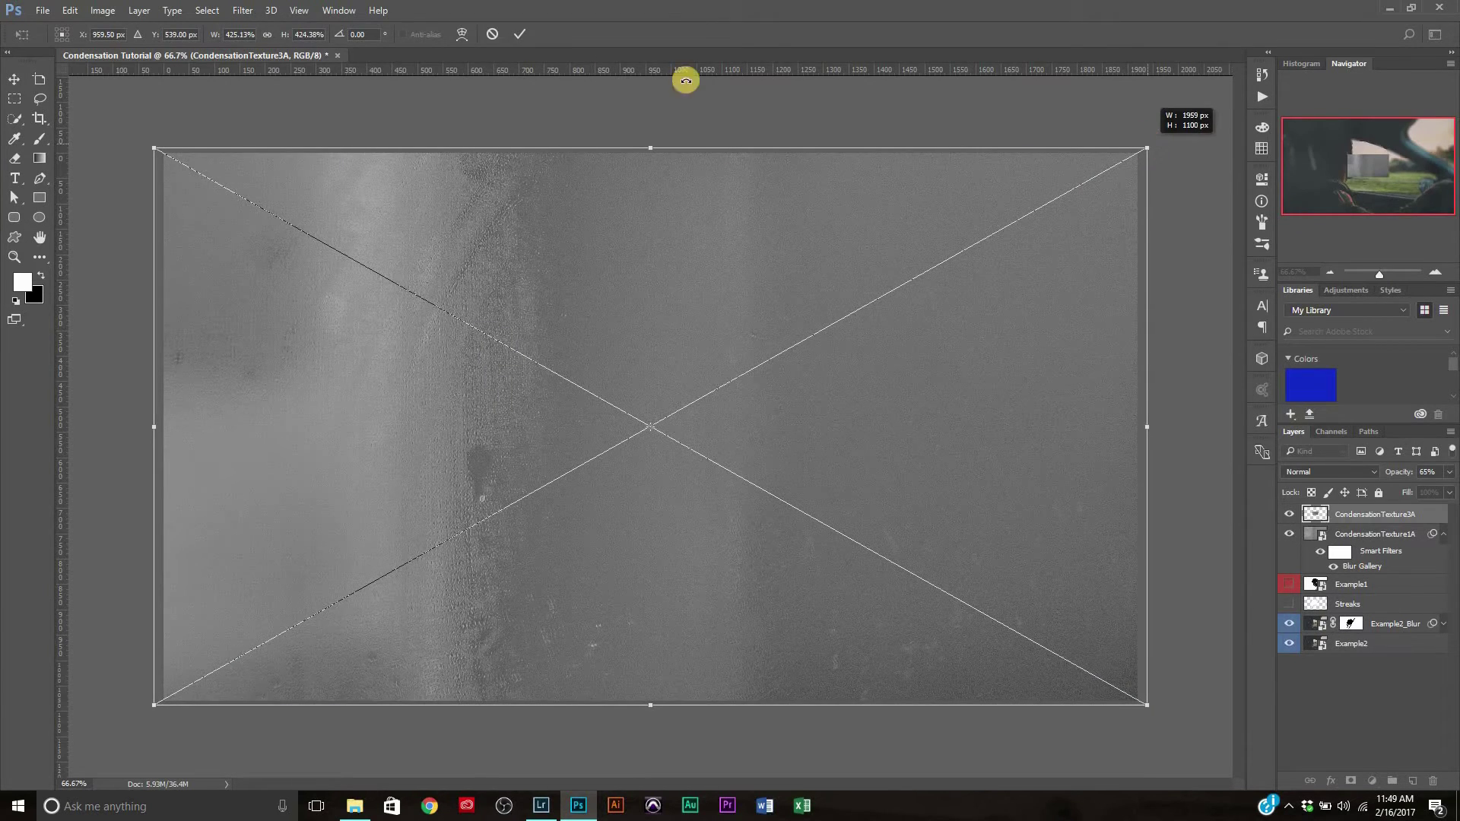
{"action": "left_click", "coordinate": [521, 34]}
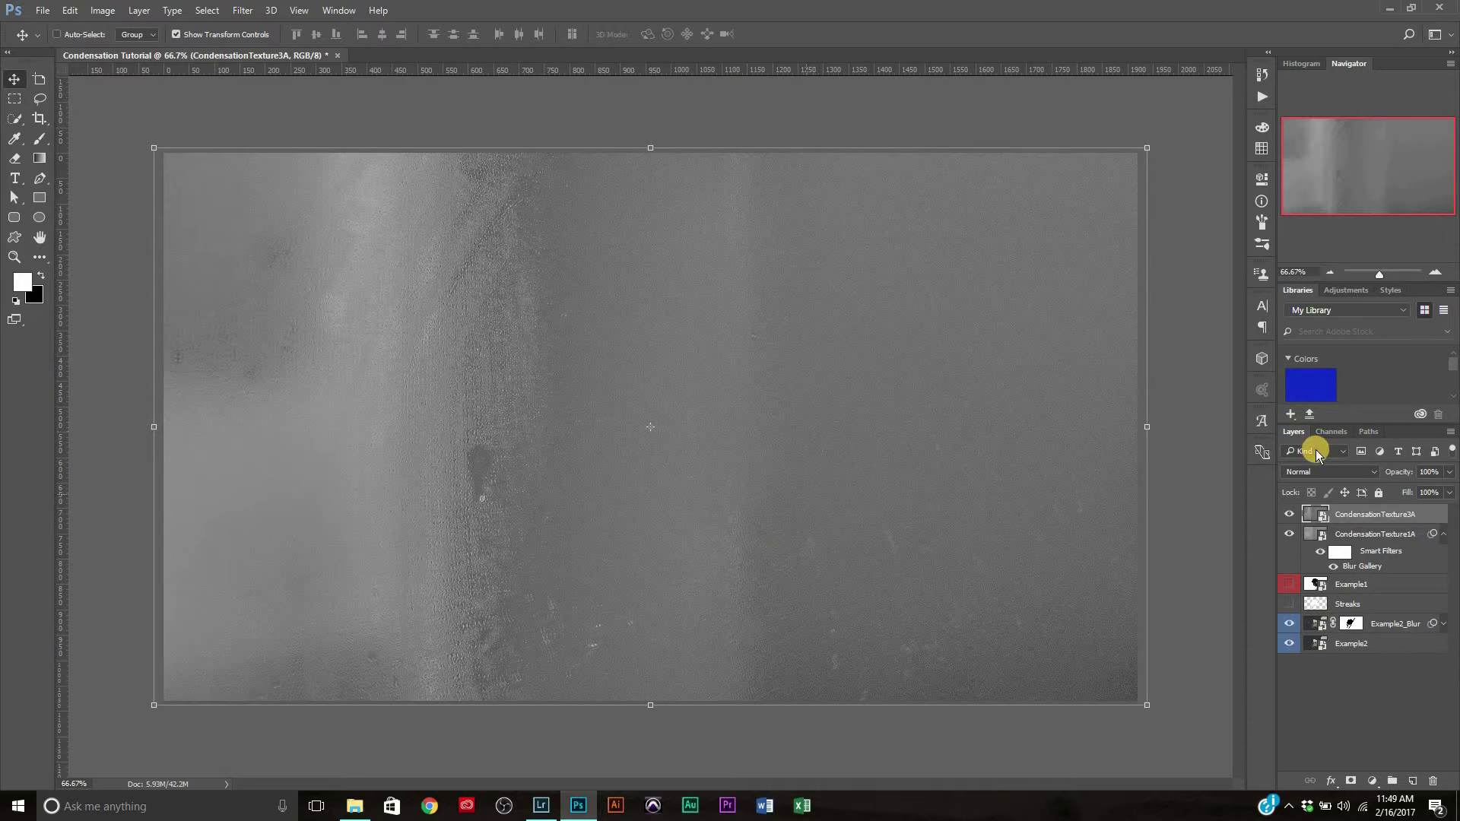
Set the CondensationTexture3A layer to Overlay blend mode and 52% opacity.
{"action": "left_click", "coordinate": [1369, 473]}
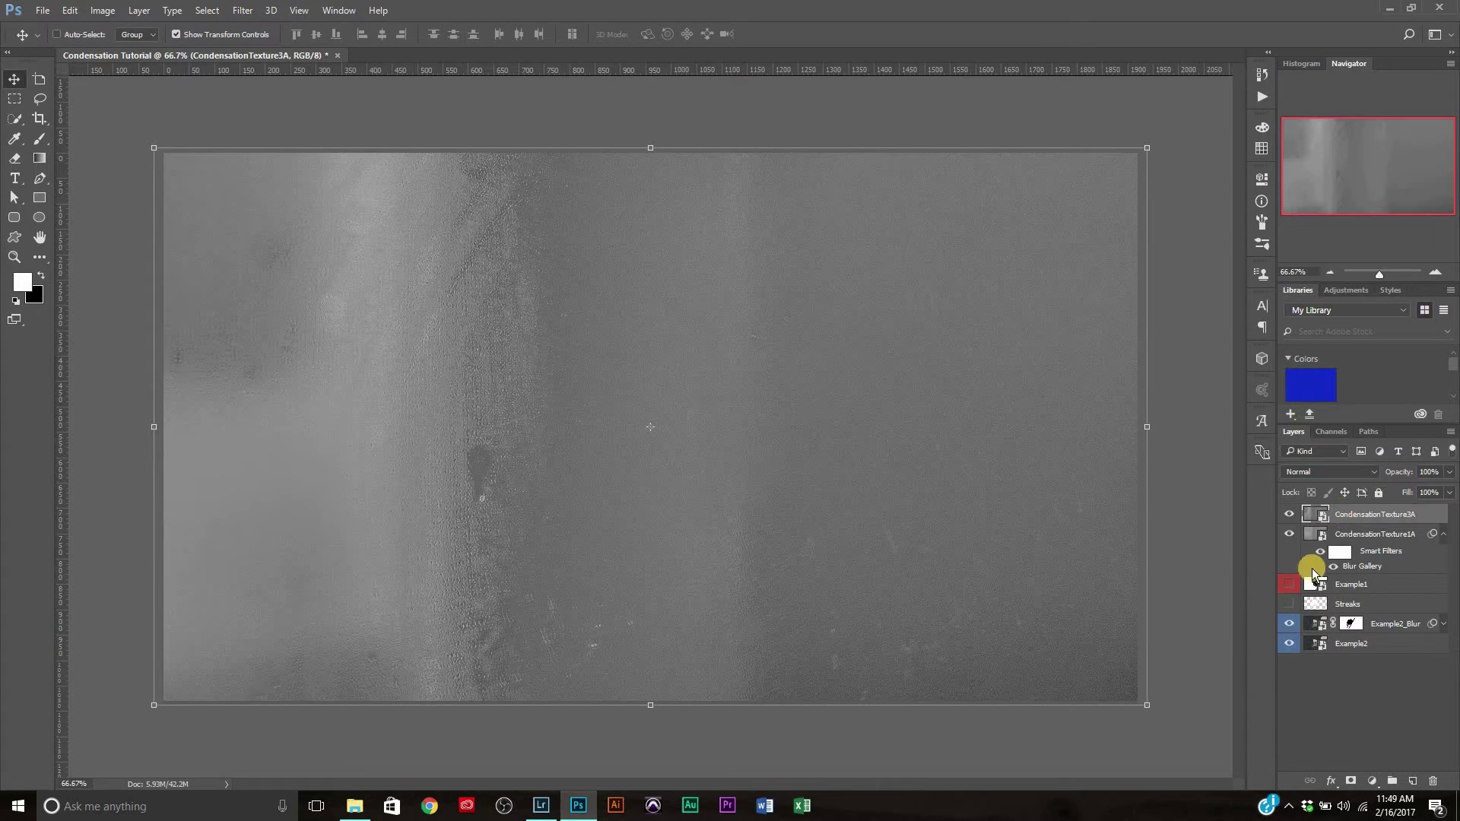
{"action": "left_click", "coordinate": [1297, 621]}
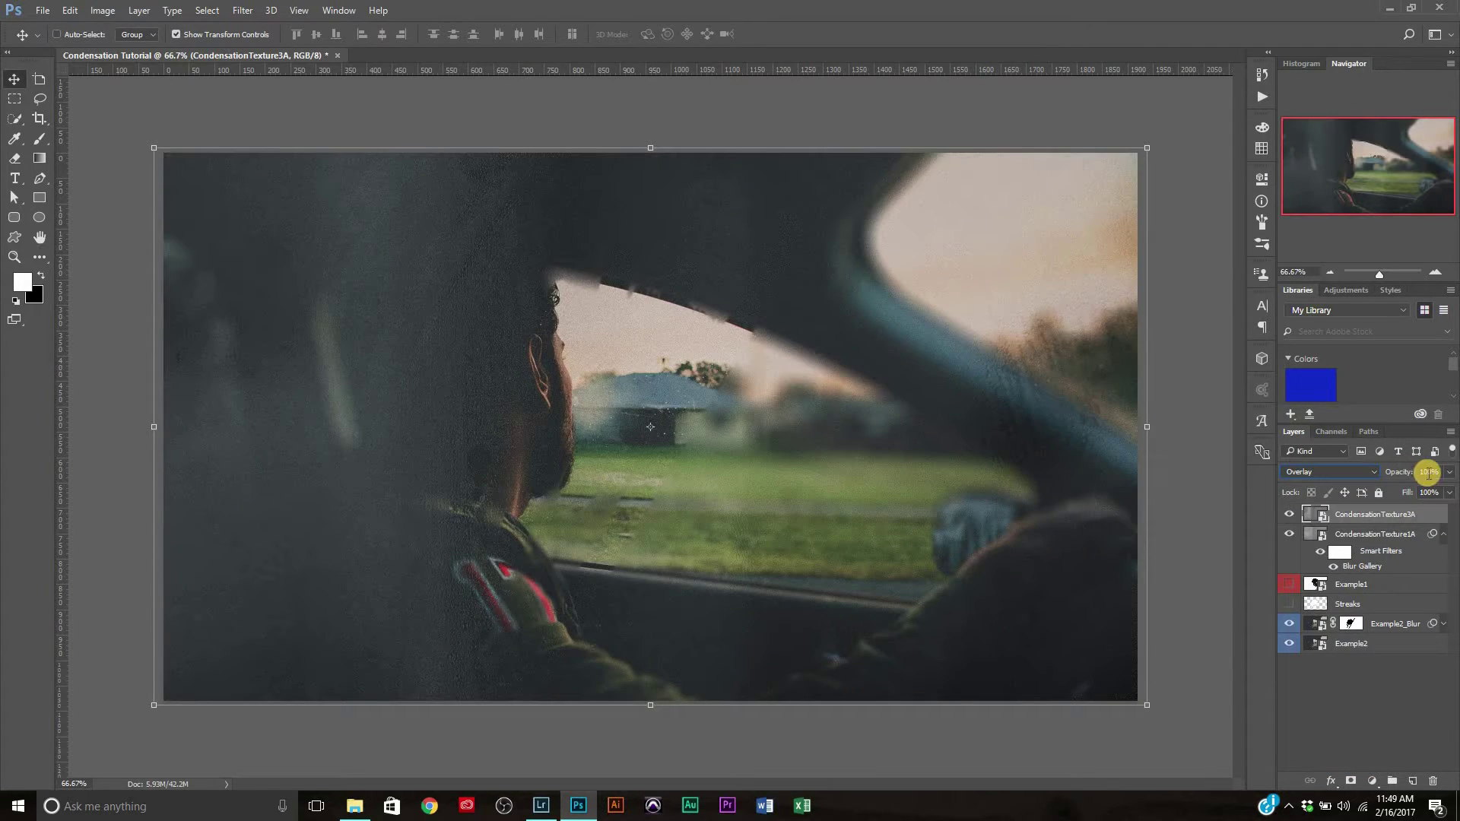
{"action": "left_click", "coordinate": [1449, 473]}
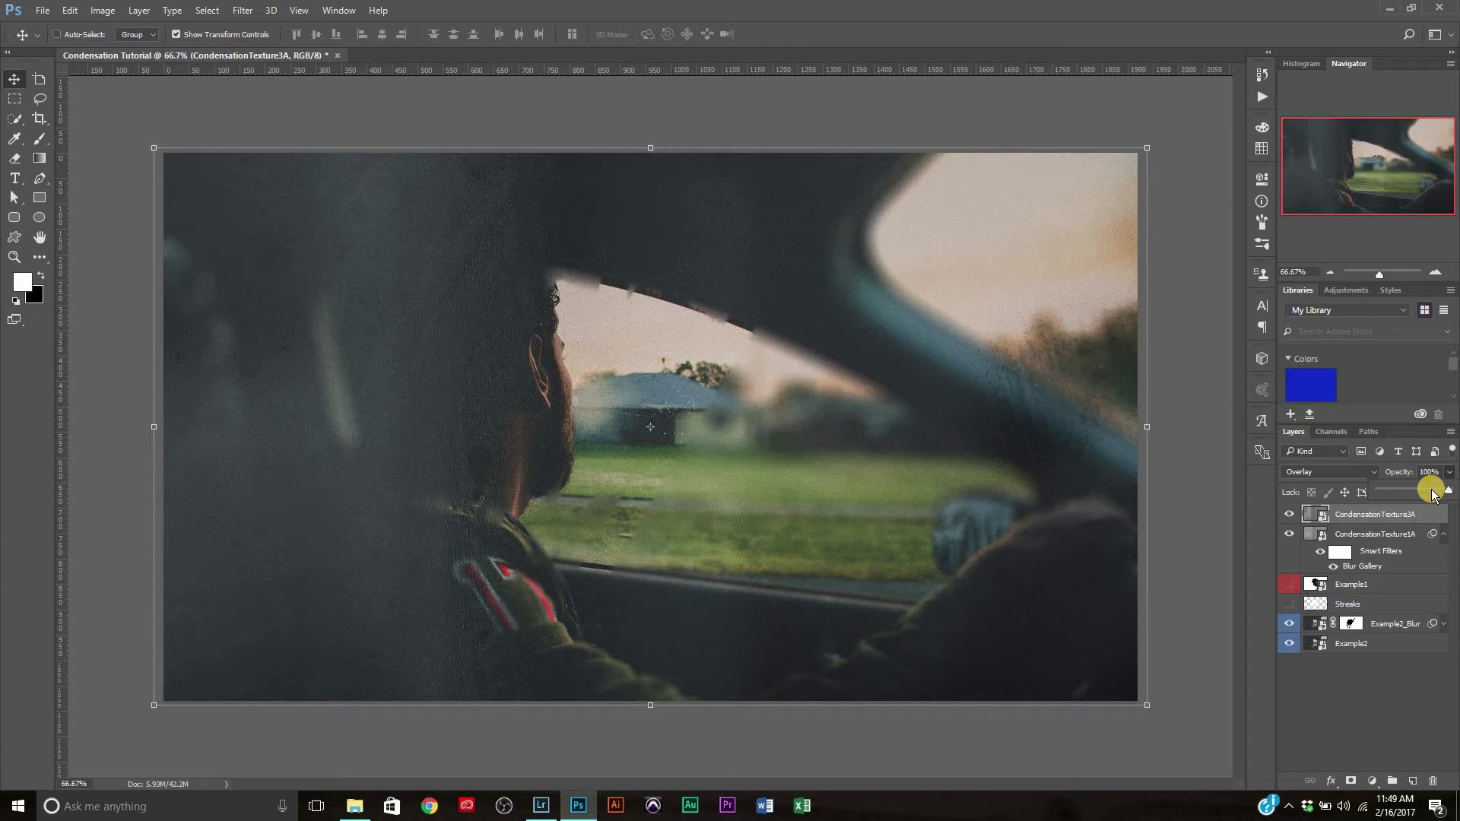
{"action": "left_click_drag", "start_coordinate": [1426, 495], "coordinate": [1411, 496]}
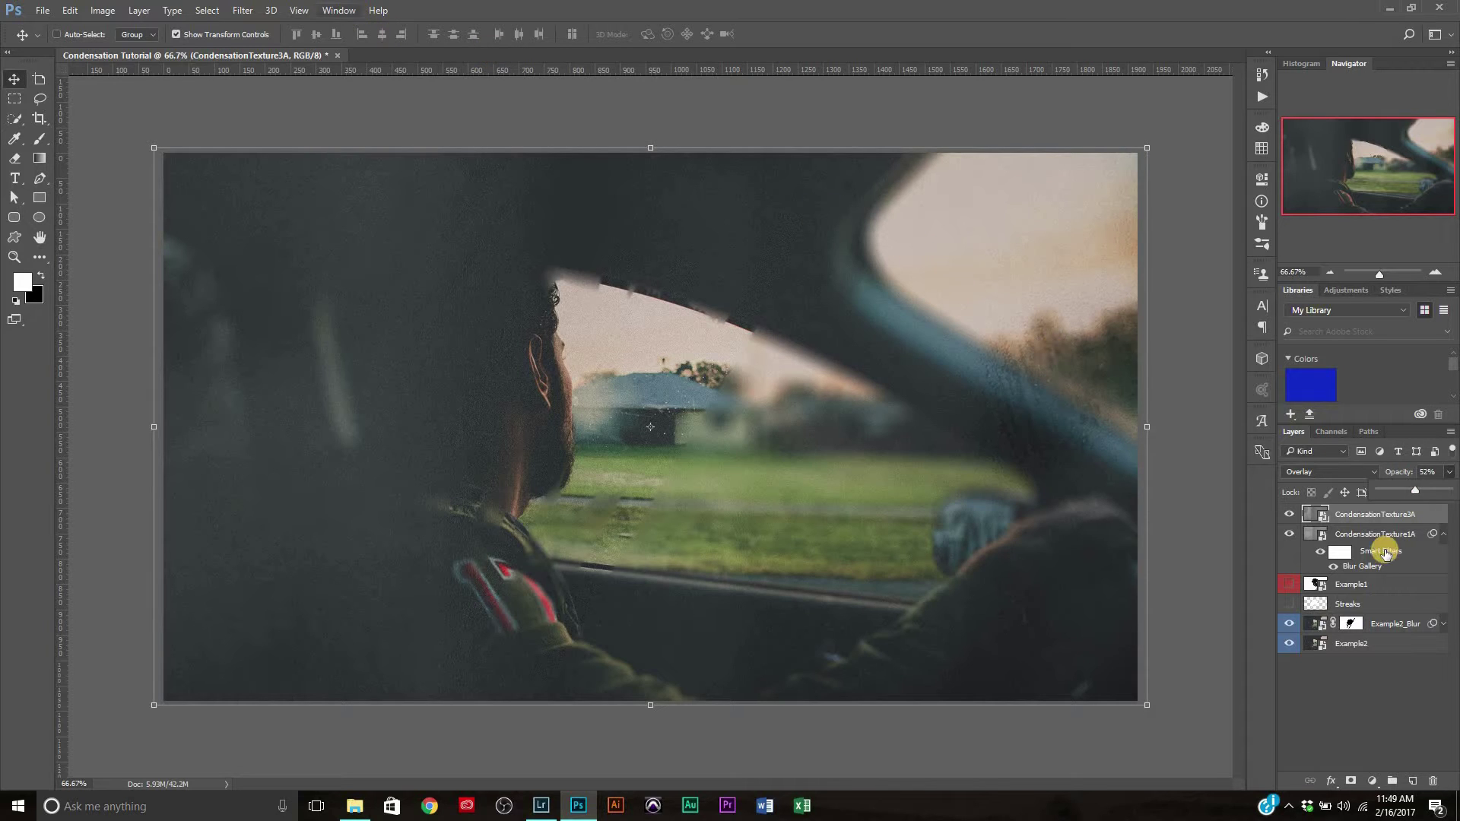
Copy the Blur Gallery smart filter from CondensationTexture1A to CondensationTexture3A and collapse the expanded filter list.
{"action": "left_click", "coordinate": [1446, 536]}
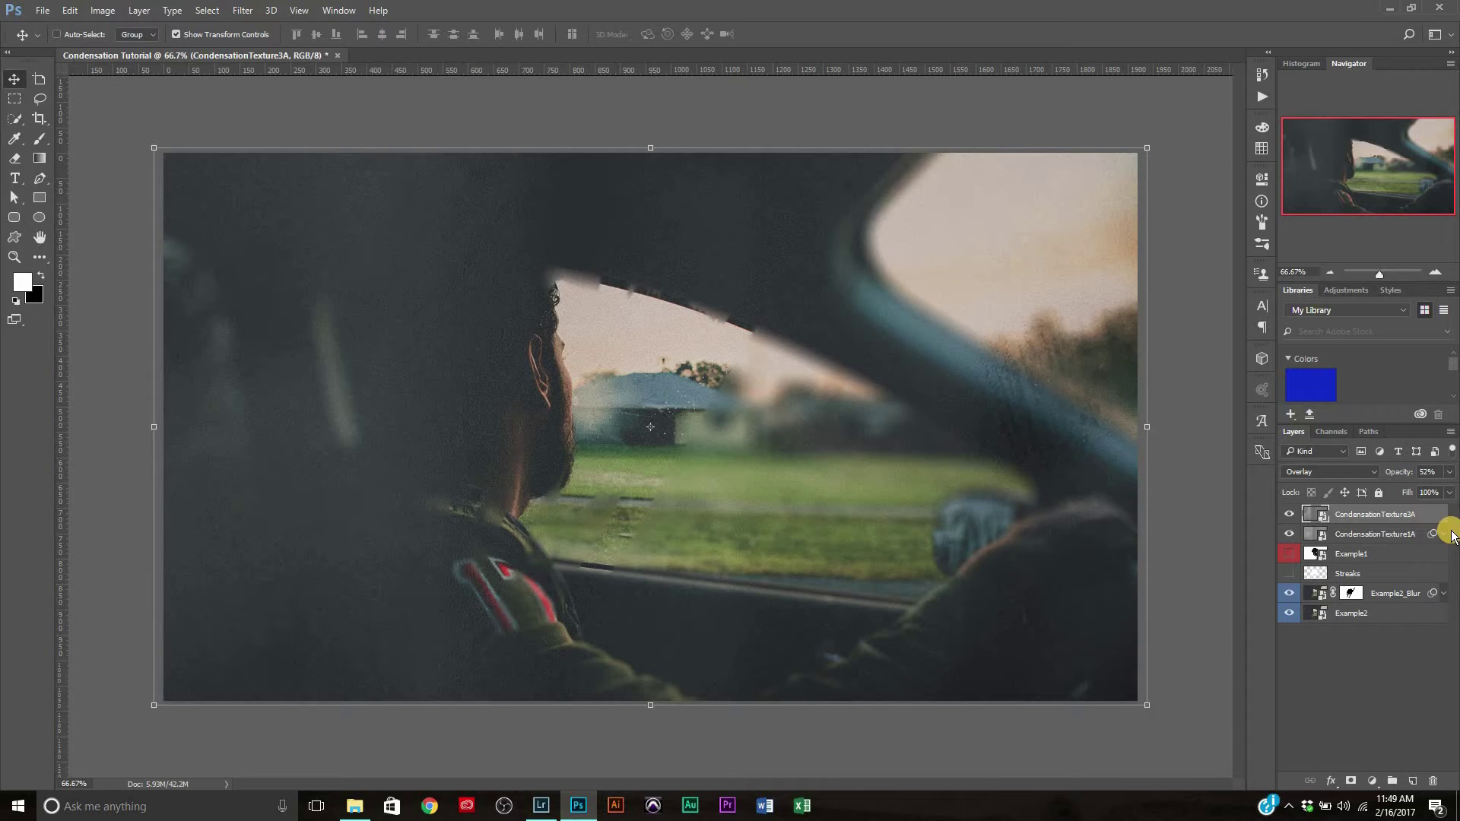
{"action": "left_click", "coordinate": [1444, 536]}
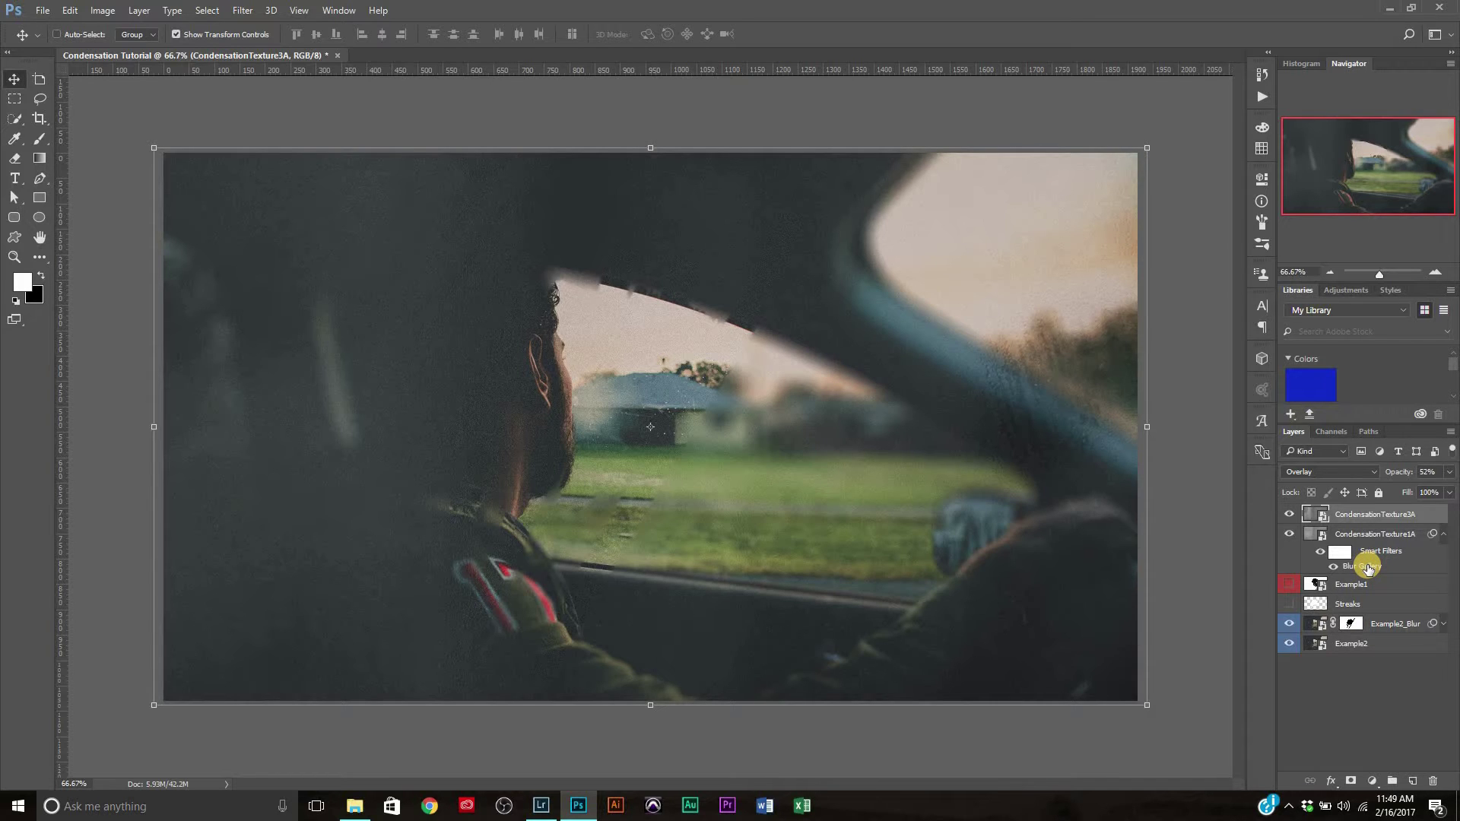
{"action": "left_click_drag", "start_coordinate": [1368, 569], "coordinate": [1372, 515]}
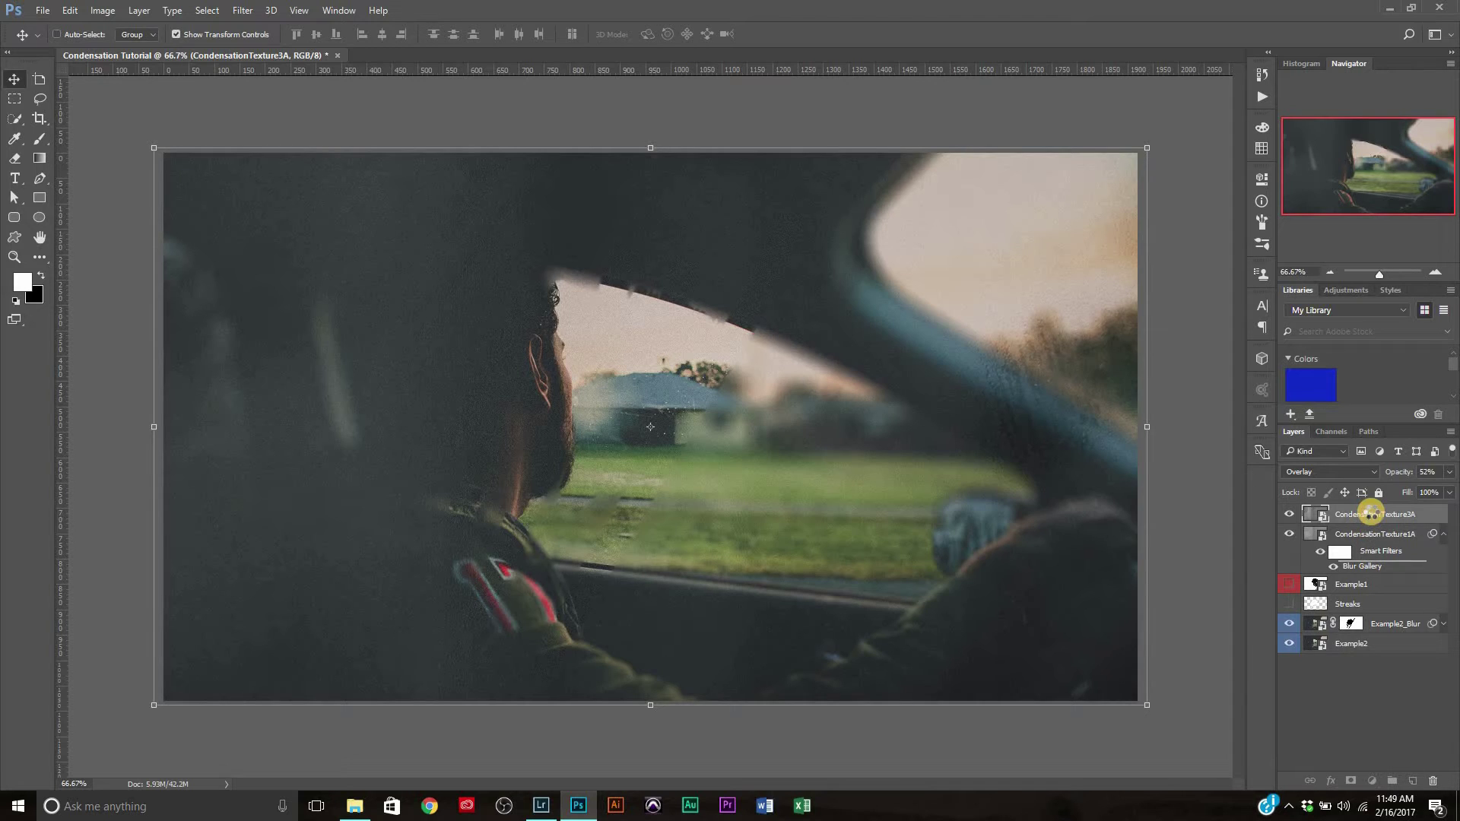
{"action": "left_click", "coordinate": [1449, 534]}
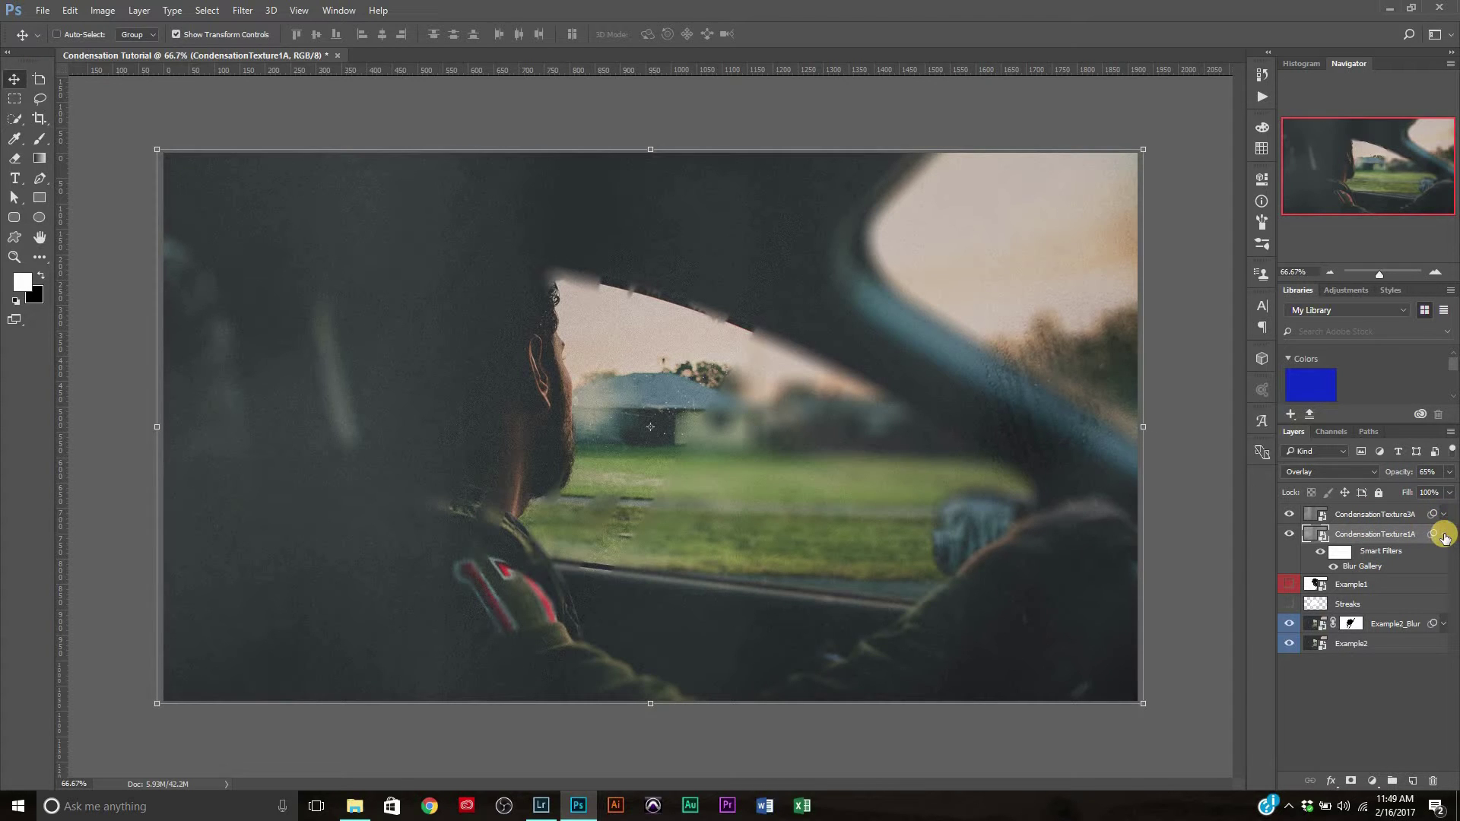
{"action": "left_click", "coordinate": [1442, 534]}
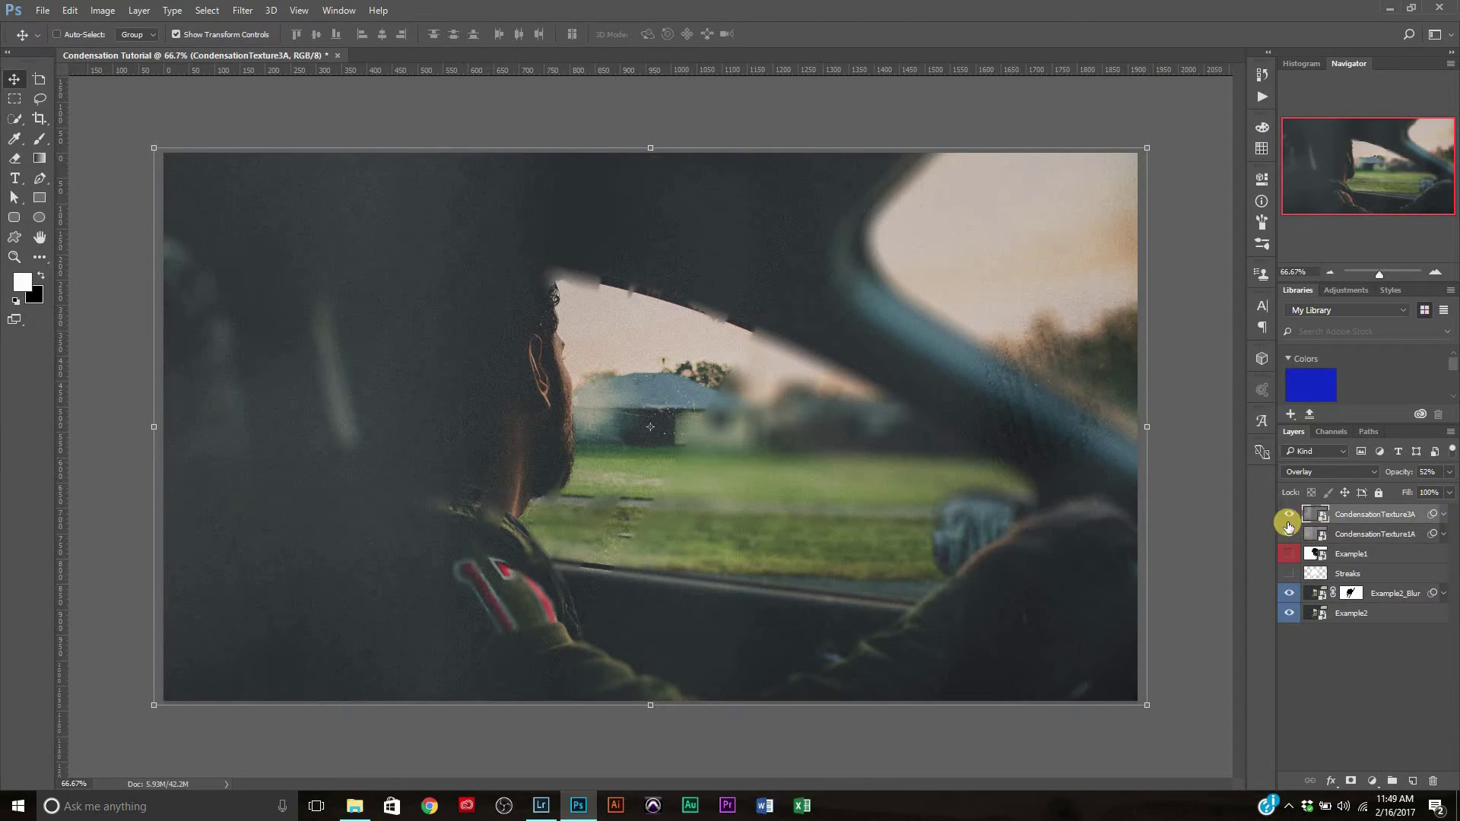
Raise the CondensationTexture3A layer's opacity to 77% and inspect the texture up close around the house.
{"action": "left_click", "coordinate": [1384, 520]}
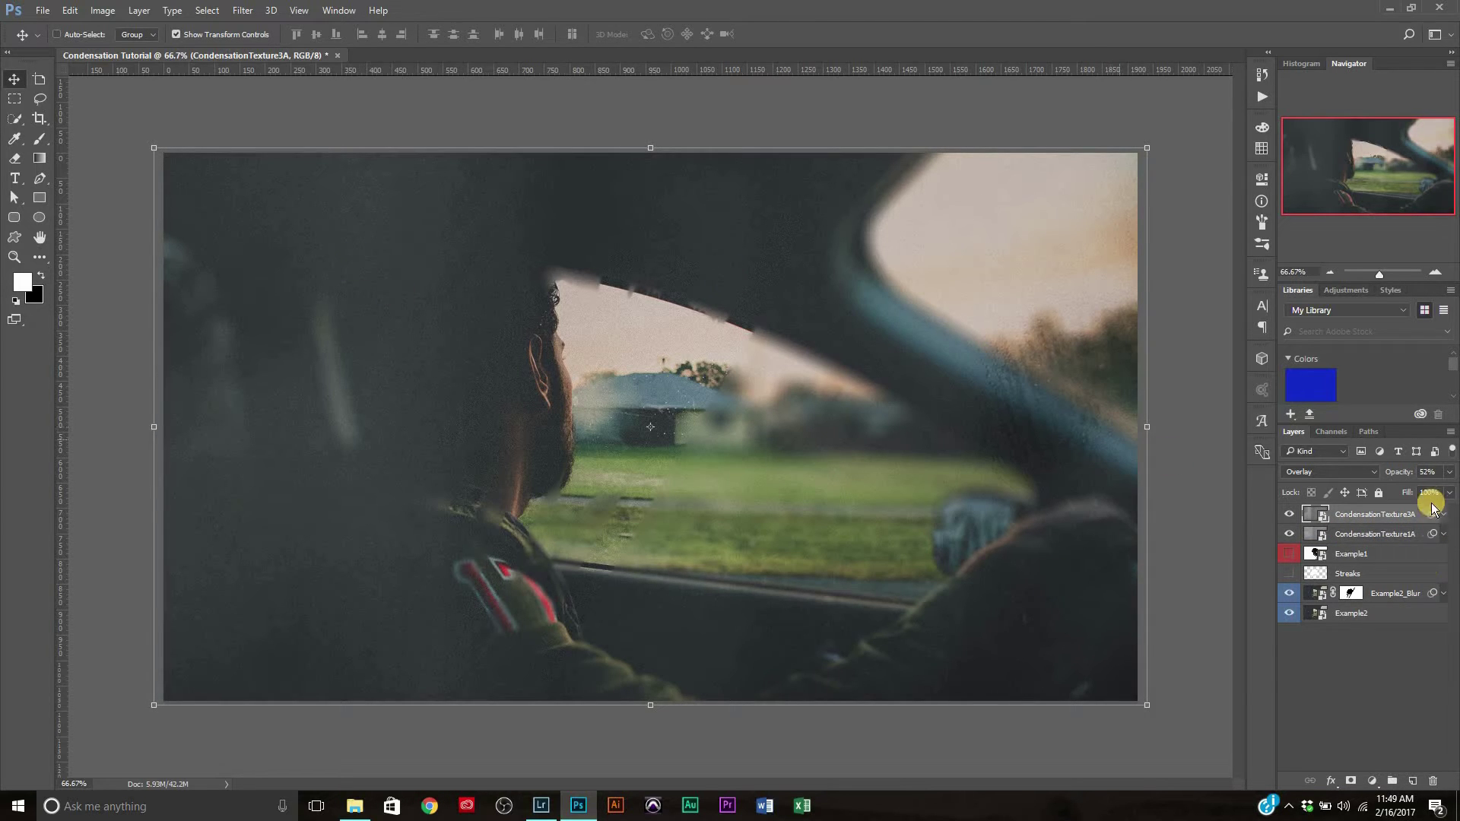
{"action": "mouse_move", "coordinate": [1446, 476]}
{"action": "left_mouse_down"}
{"action": "mouse_move", "coordinate": [1412, 489]}
{"action": "mouse_move", "coordinate": [1431, 491]}
{"action": "left_mouse_up"}
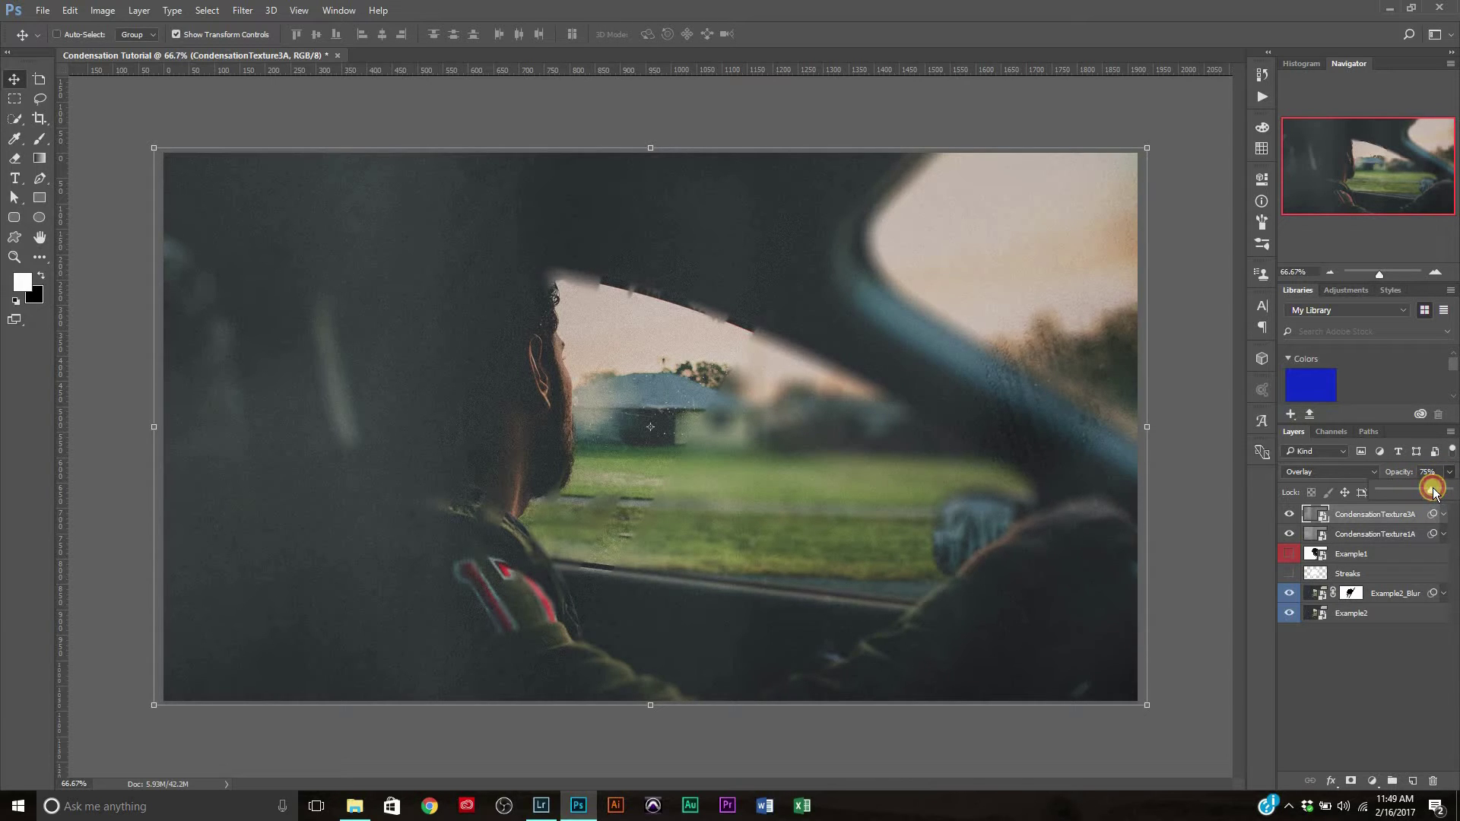
{"action": "left_click", "coordinate": [1451, 473]}
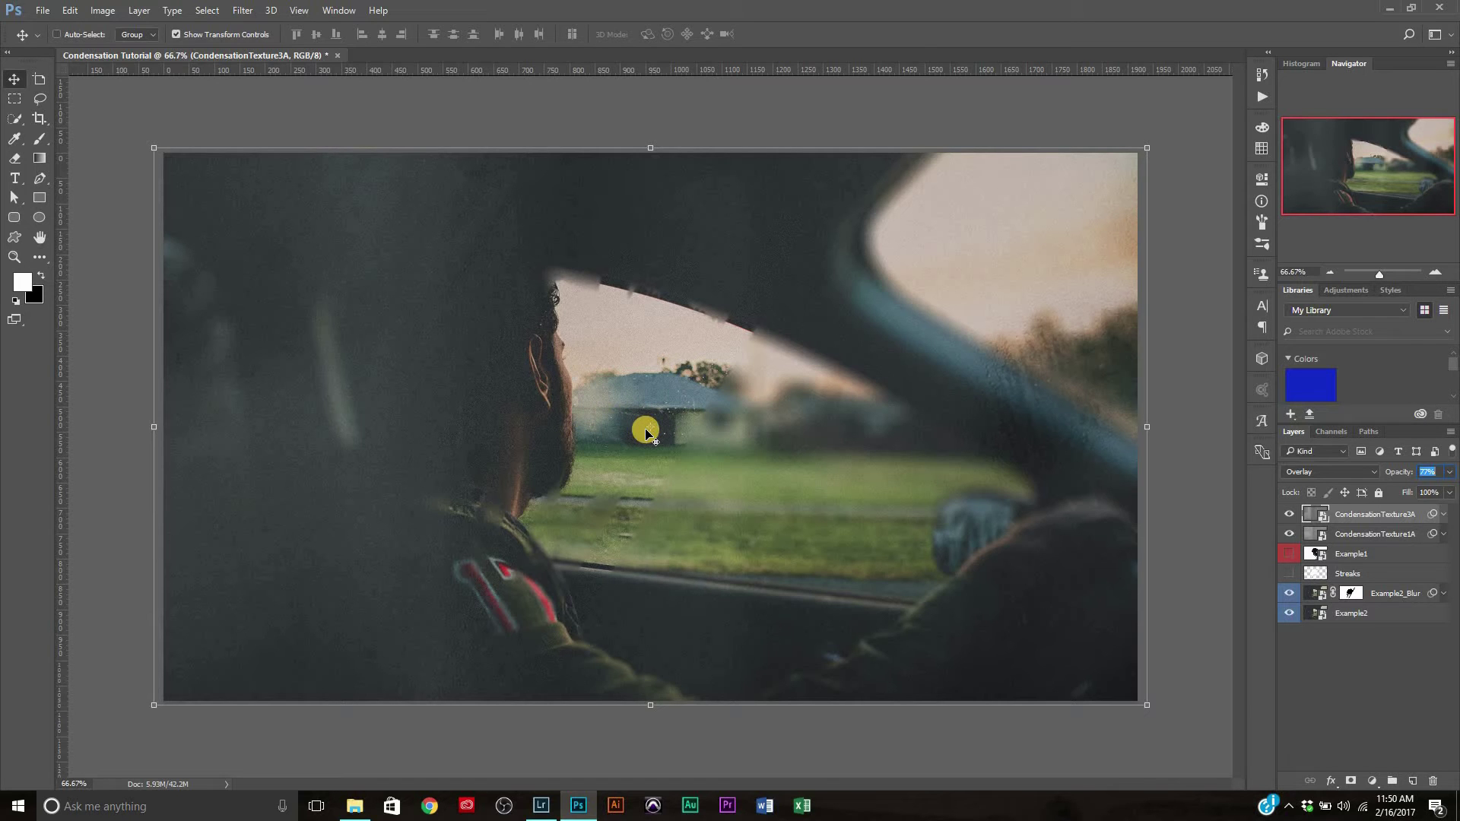
{"action": "scroll", "coordinate": [646, 432], "scroll_direction": "up", "scroll_amount": 2}
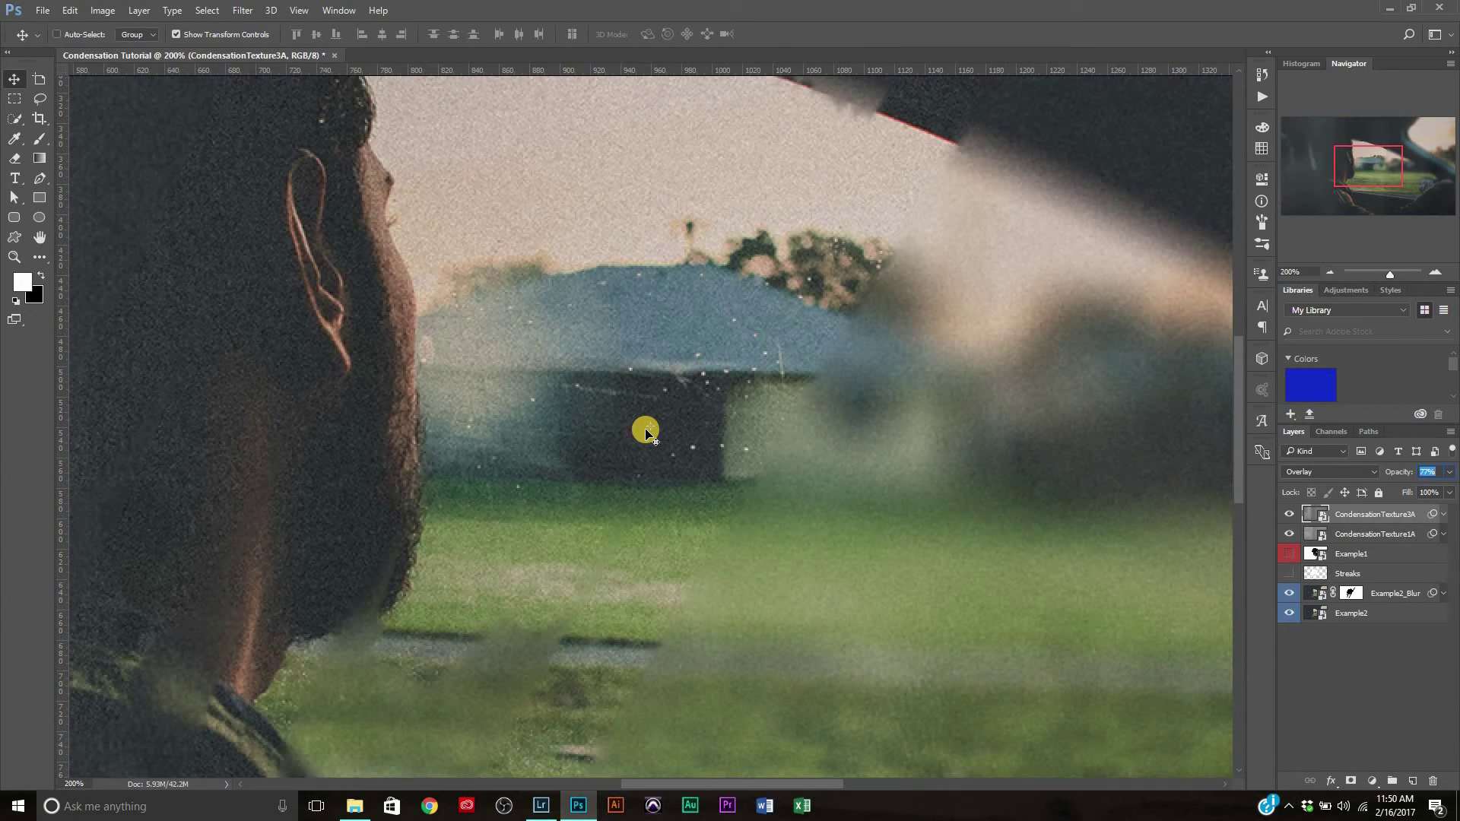
{"action": "scroll", "coordinate": [645, 432], "scroll_direction": "down", "scroll_amount": 1}
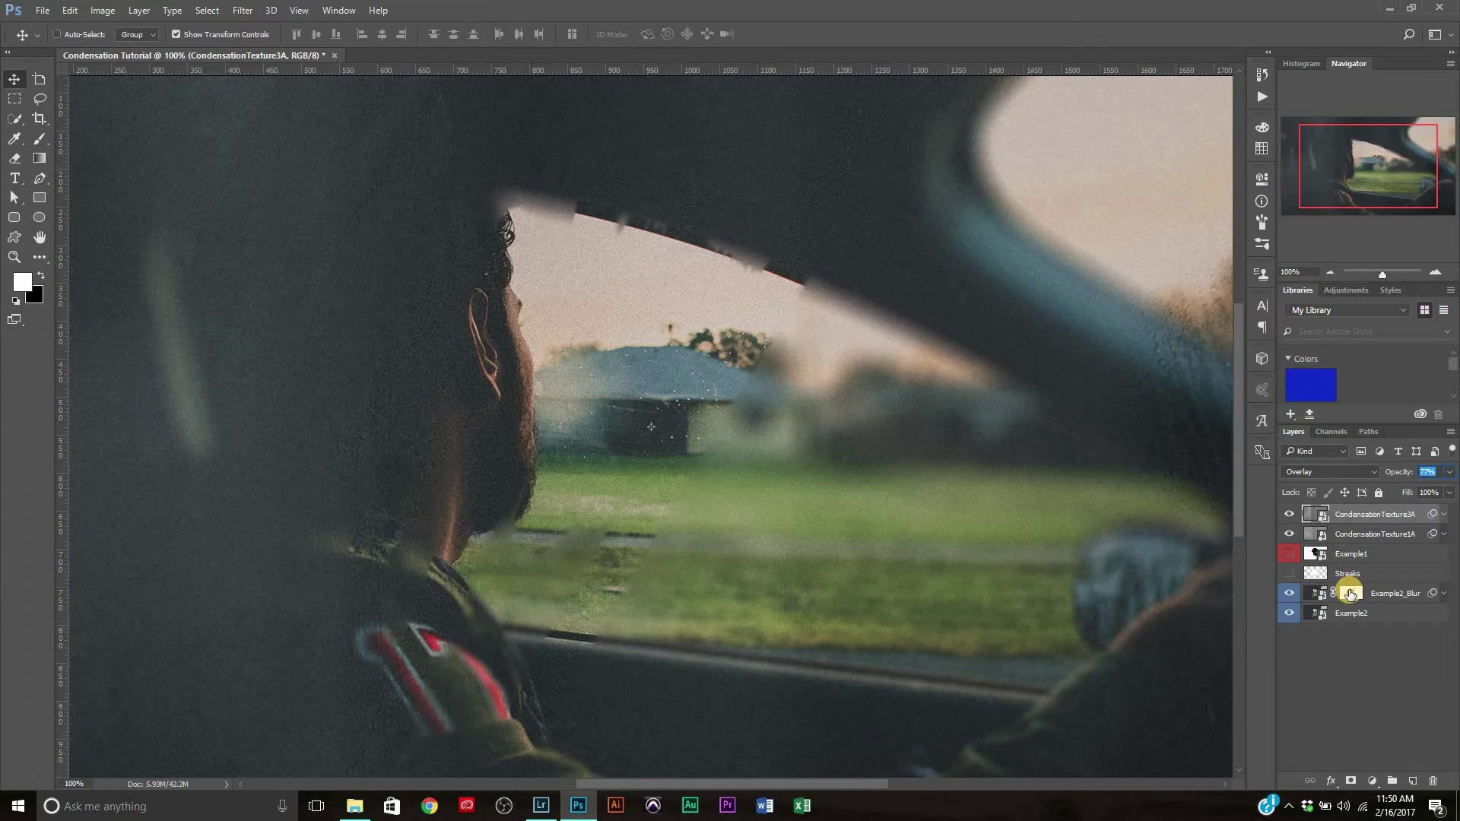
Try copying the Example2_Blur layer mask onto both condensation texture layers.
{"action": "left_click_drag", "start_coordinate": [1349, 595], "coordinate": [1355, 515]}
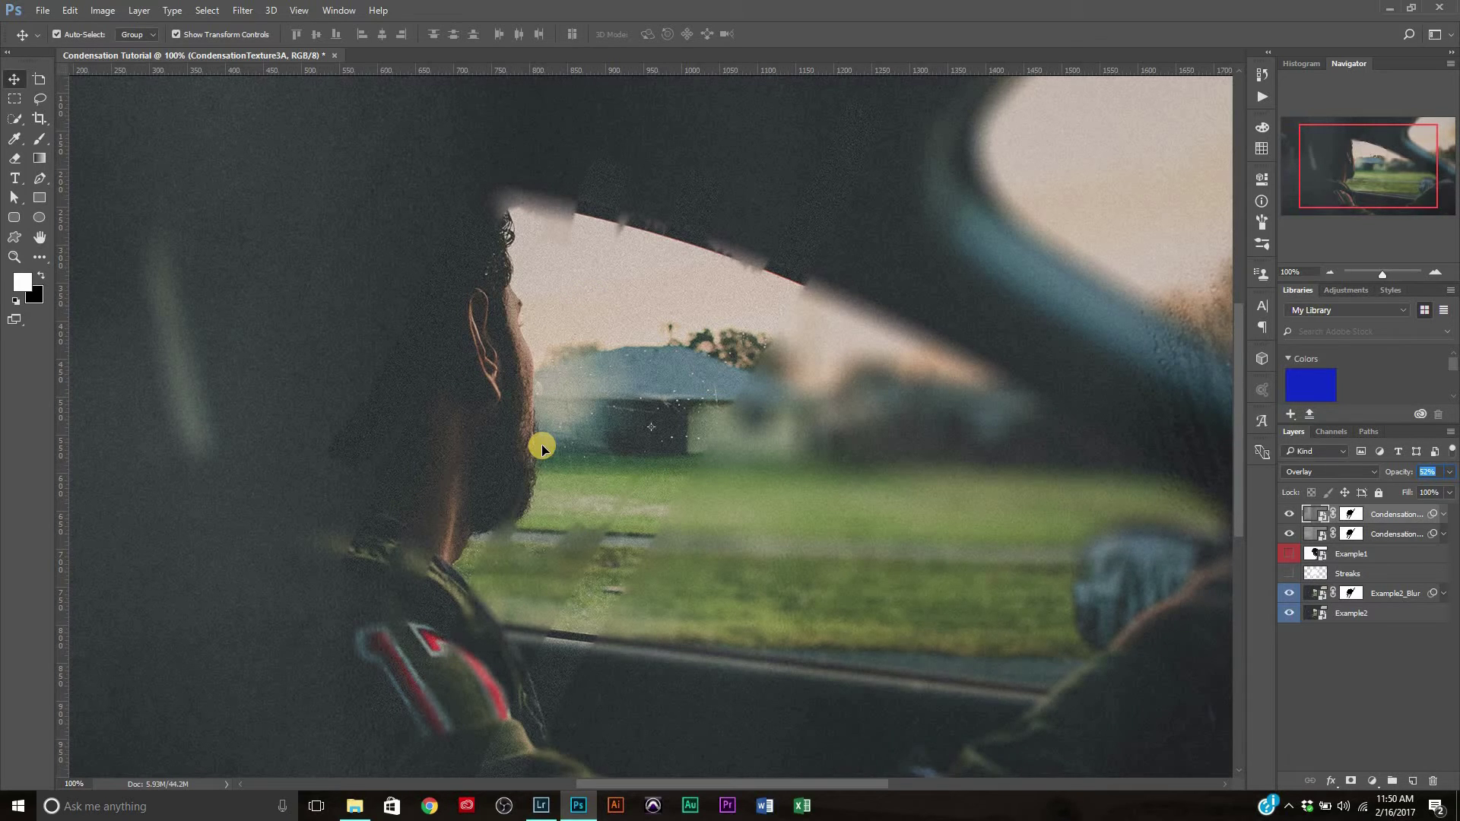
{"action": "type", "text": "77"}
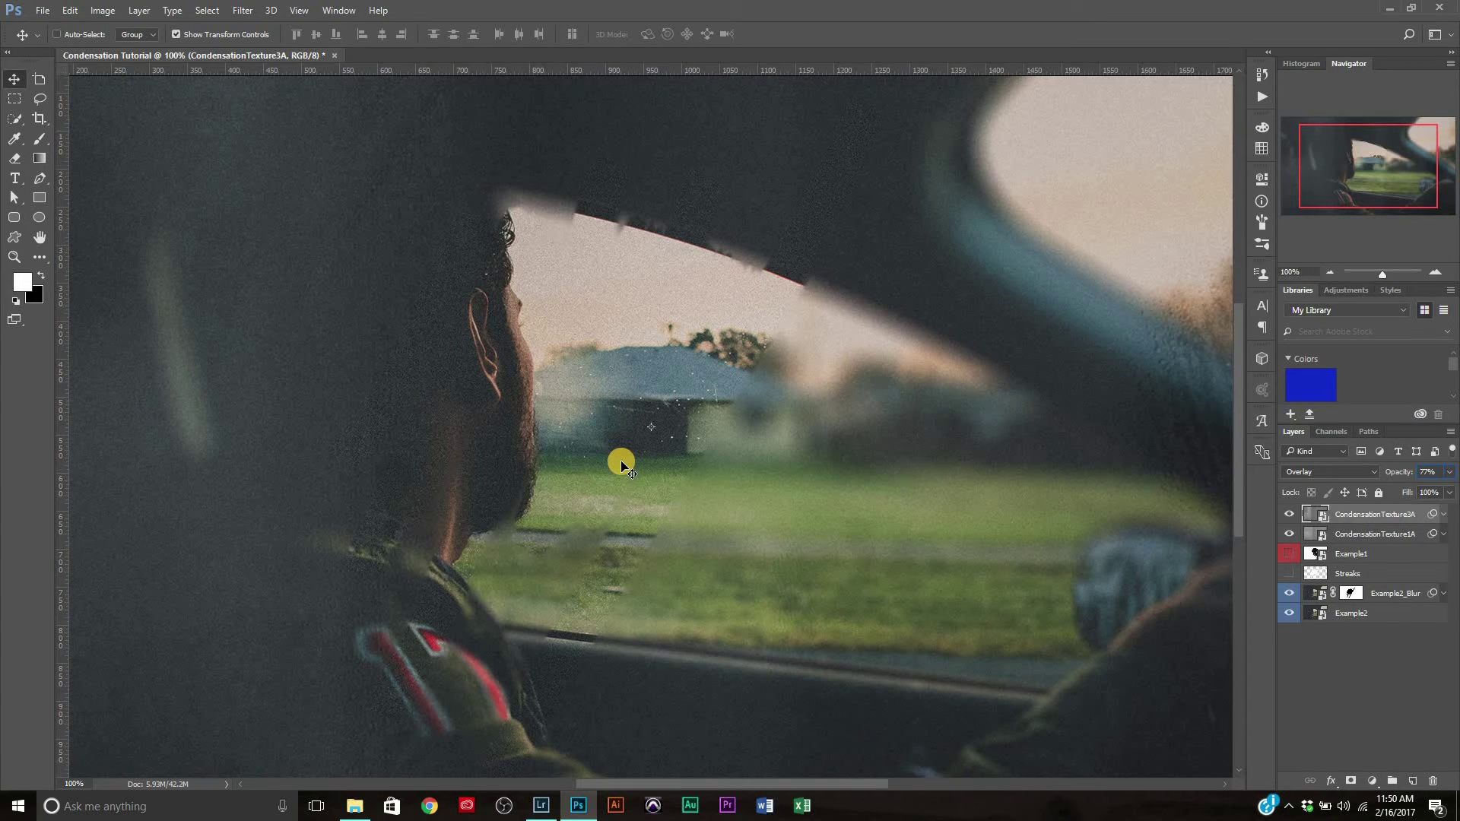
{"action": "key", "text": "ctrl+minus"}
{"action": "left_click", "coordinate": [1300, 646]}
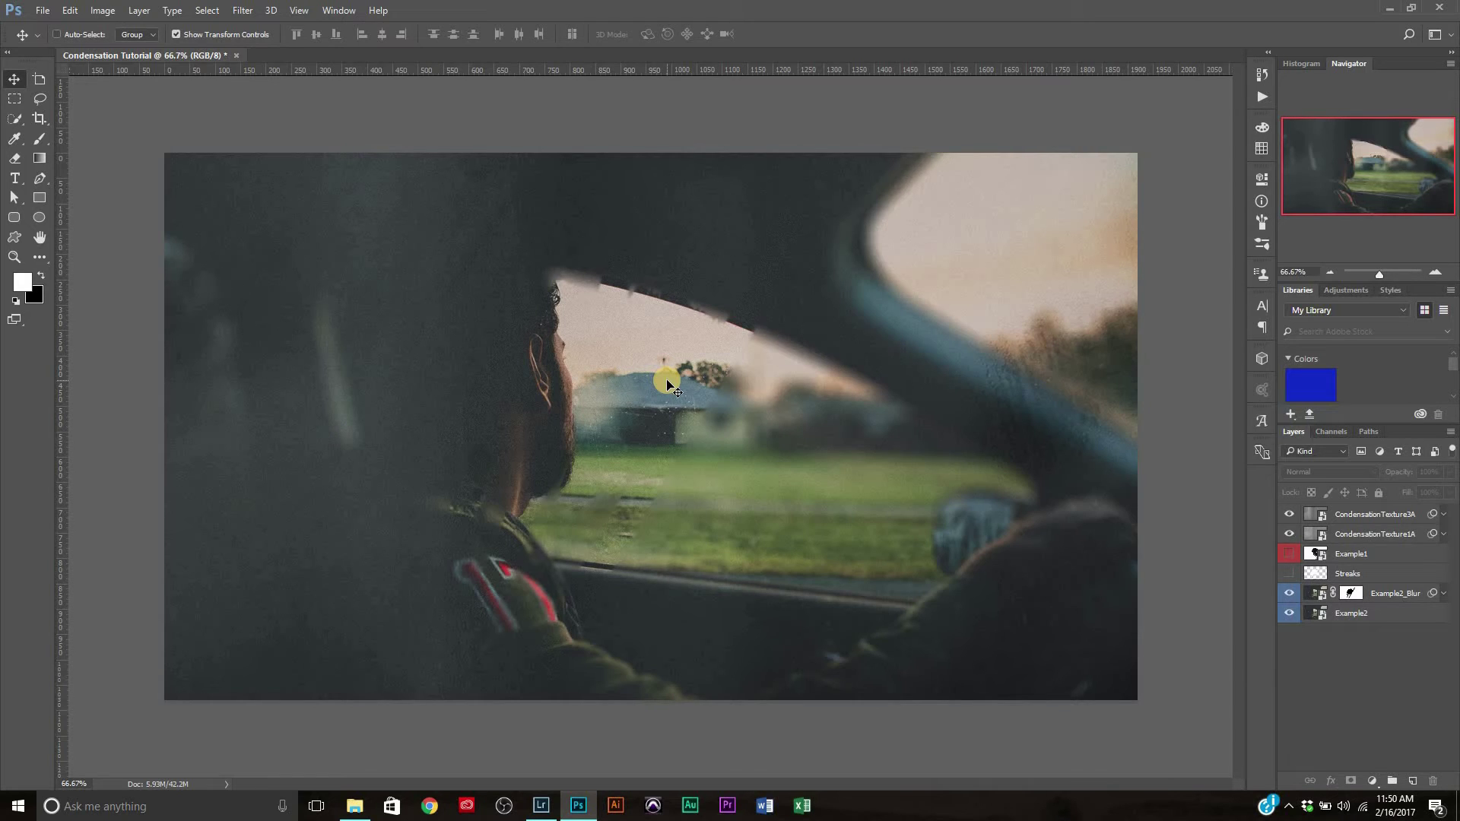
Show the Example1 layer and duplicate it.
{"action": "left_click", "coordinate": [1291, 556]}
{"action": "left_click", "coordinate": [1343, 555]}
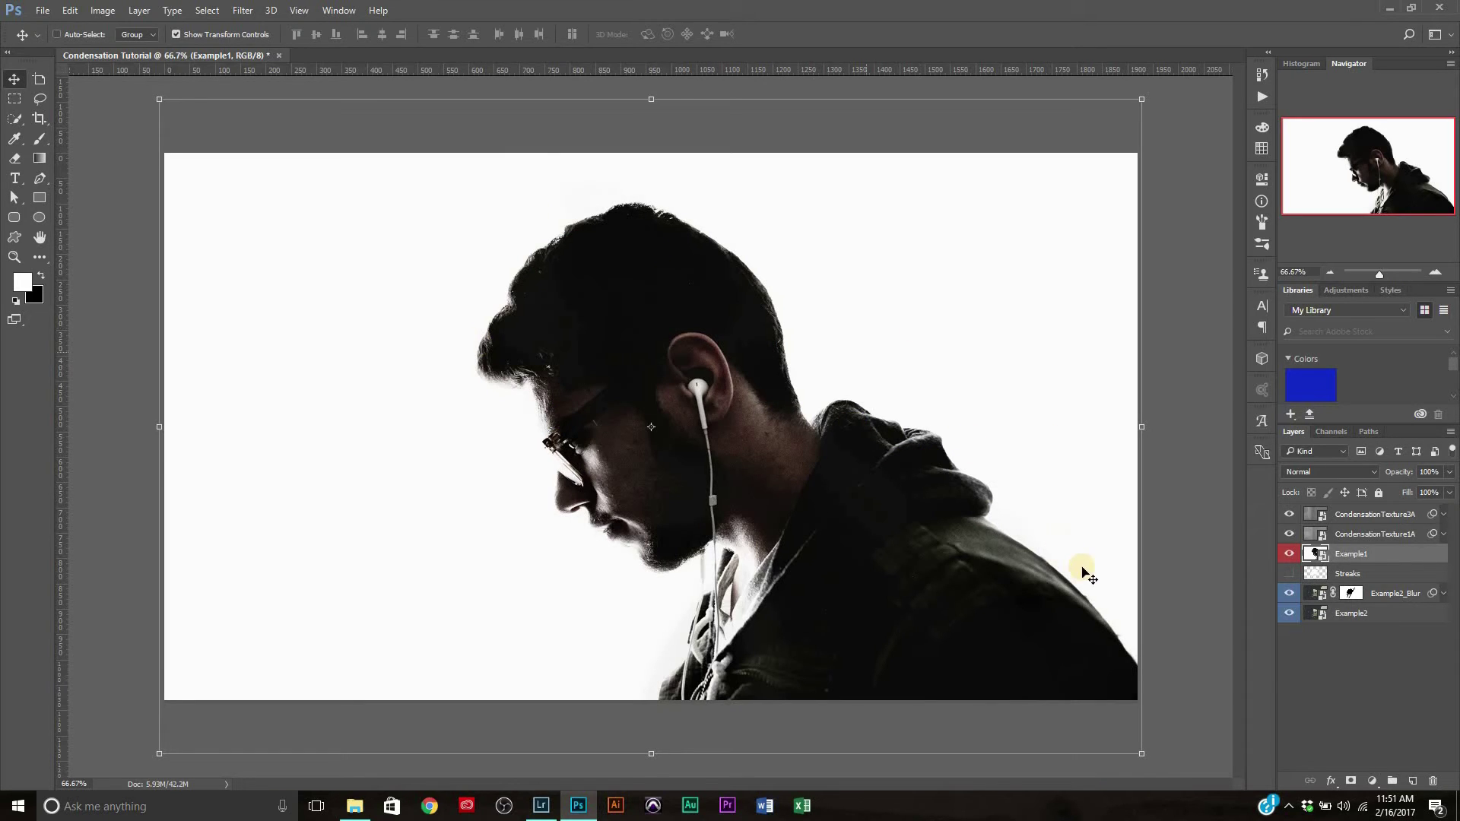
{"action": "left_click", "coordinate": [1344, 682]}
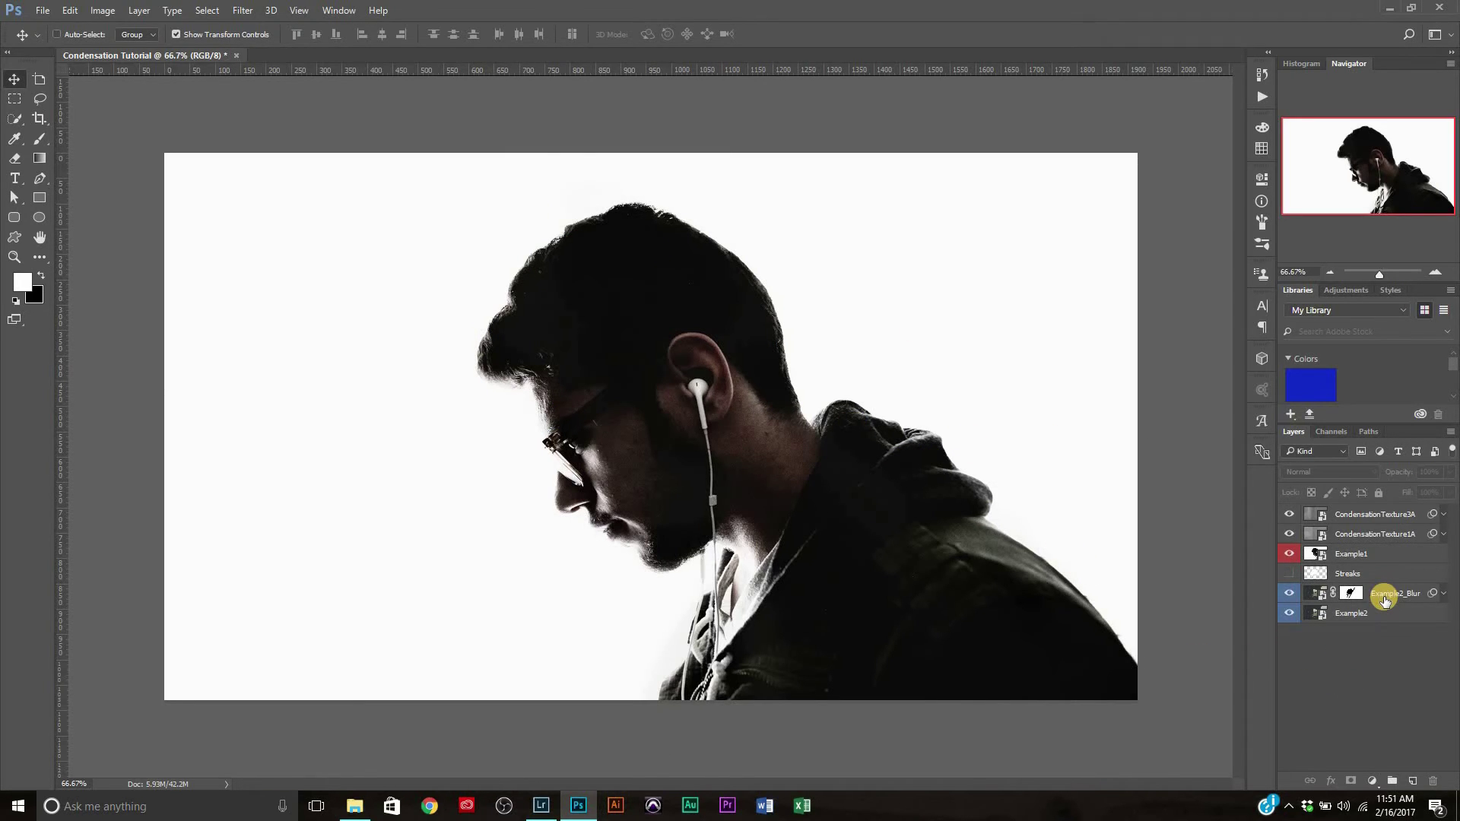
{"action": "left_click", "coordinate": [1384, 600]}
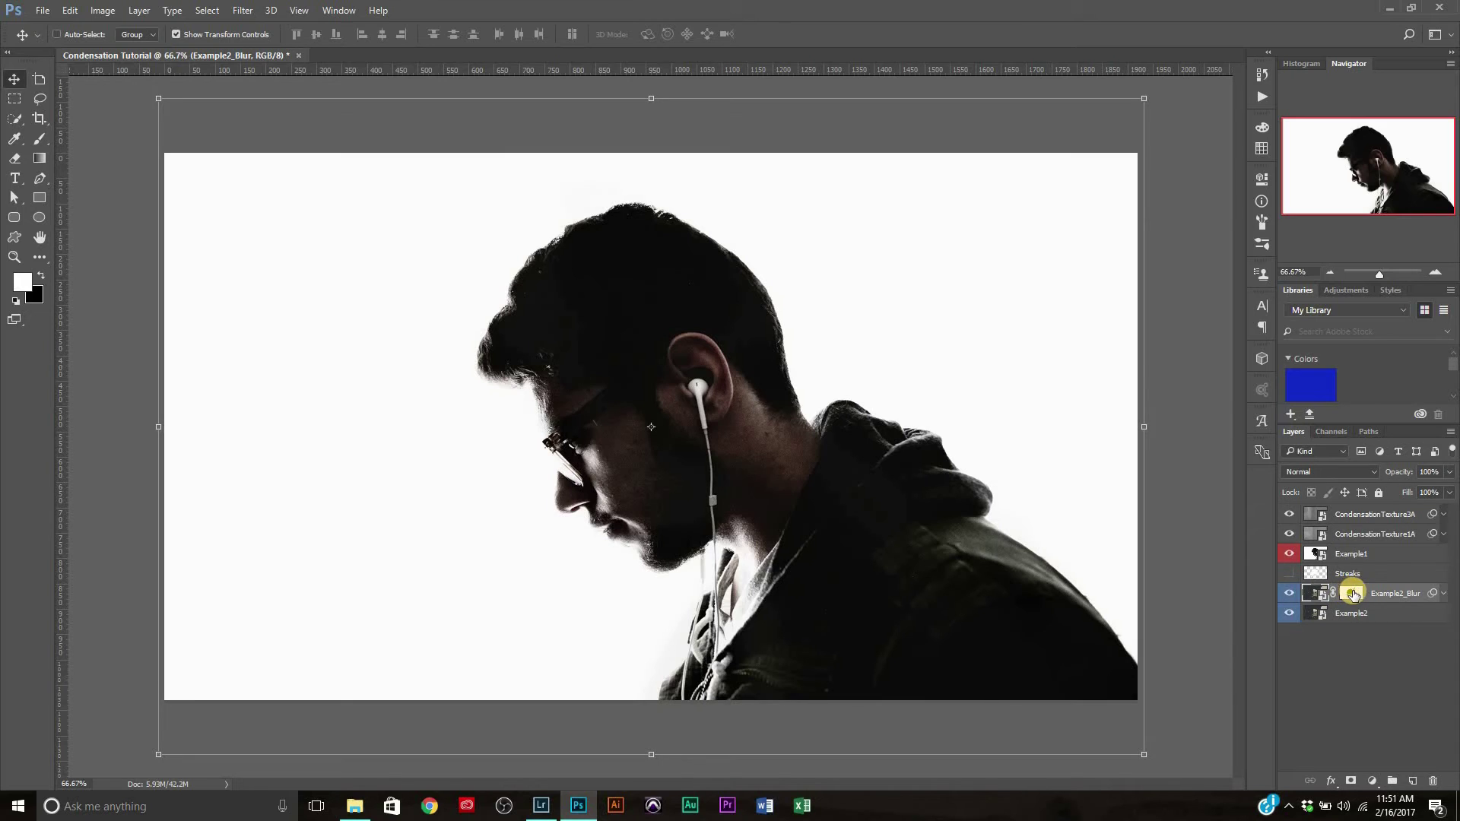
{"action": "left_click", "coordinate": [1357, 555]}
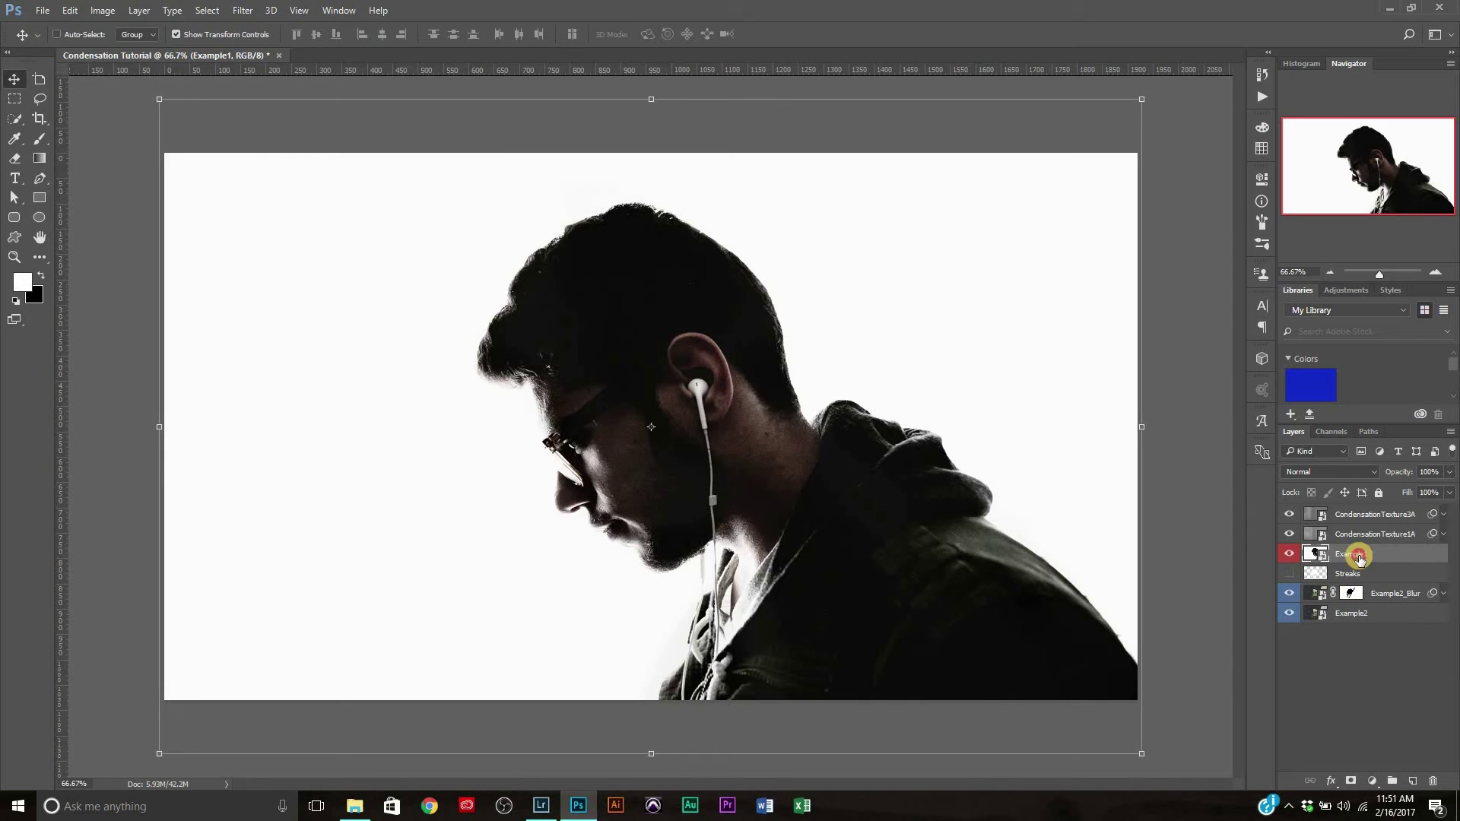
{"action": "key", "text": "ctrl+j"}
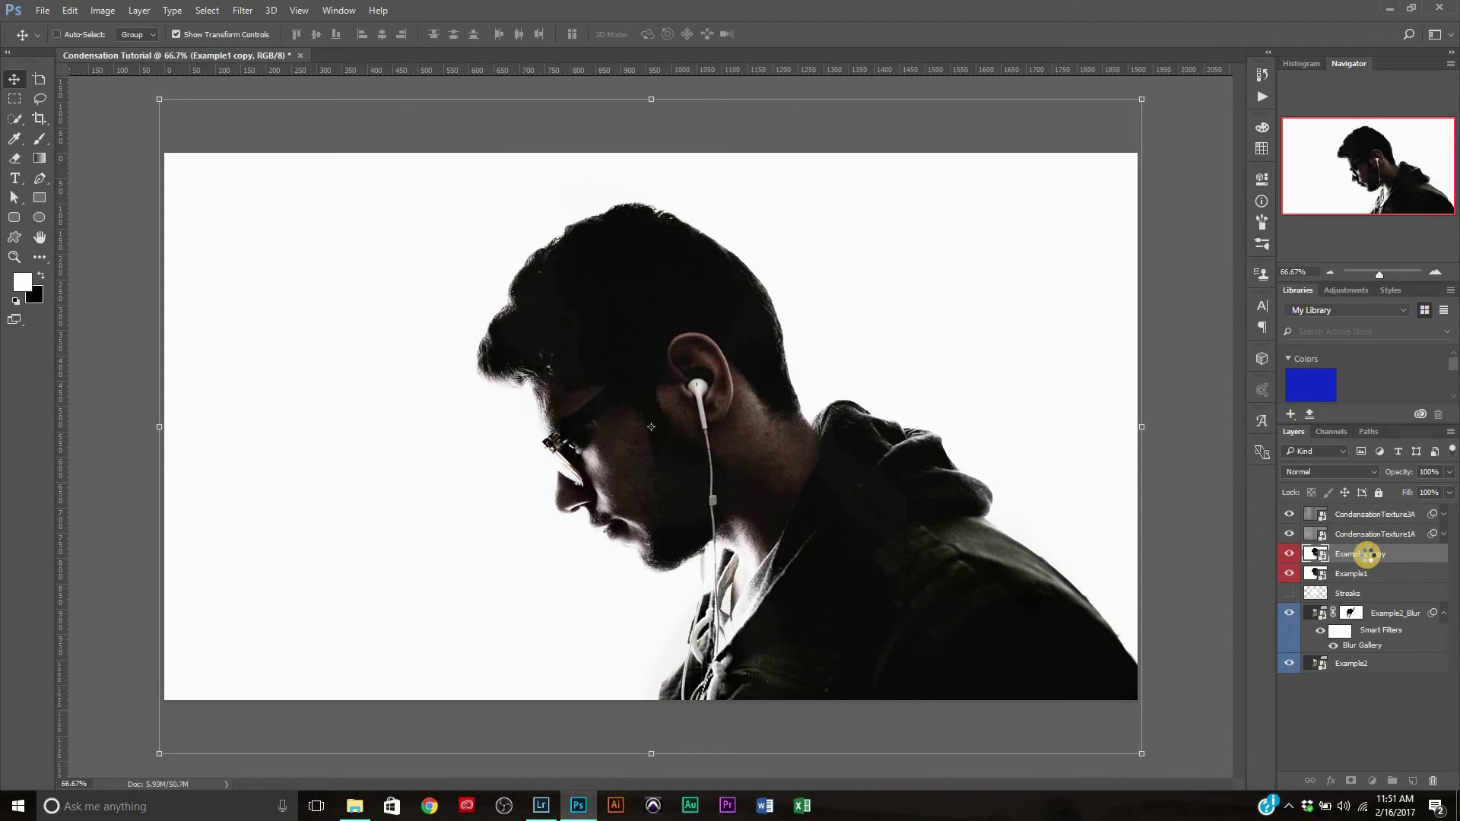
Copy the Blur Gallery filter and the layer mask from Example2_Blur onto the Example1 copy layer.
{"action": "left_click", "coordinate": [1368, 601]}
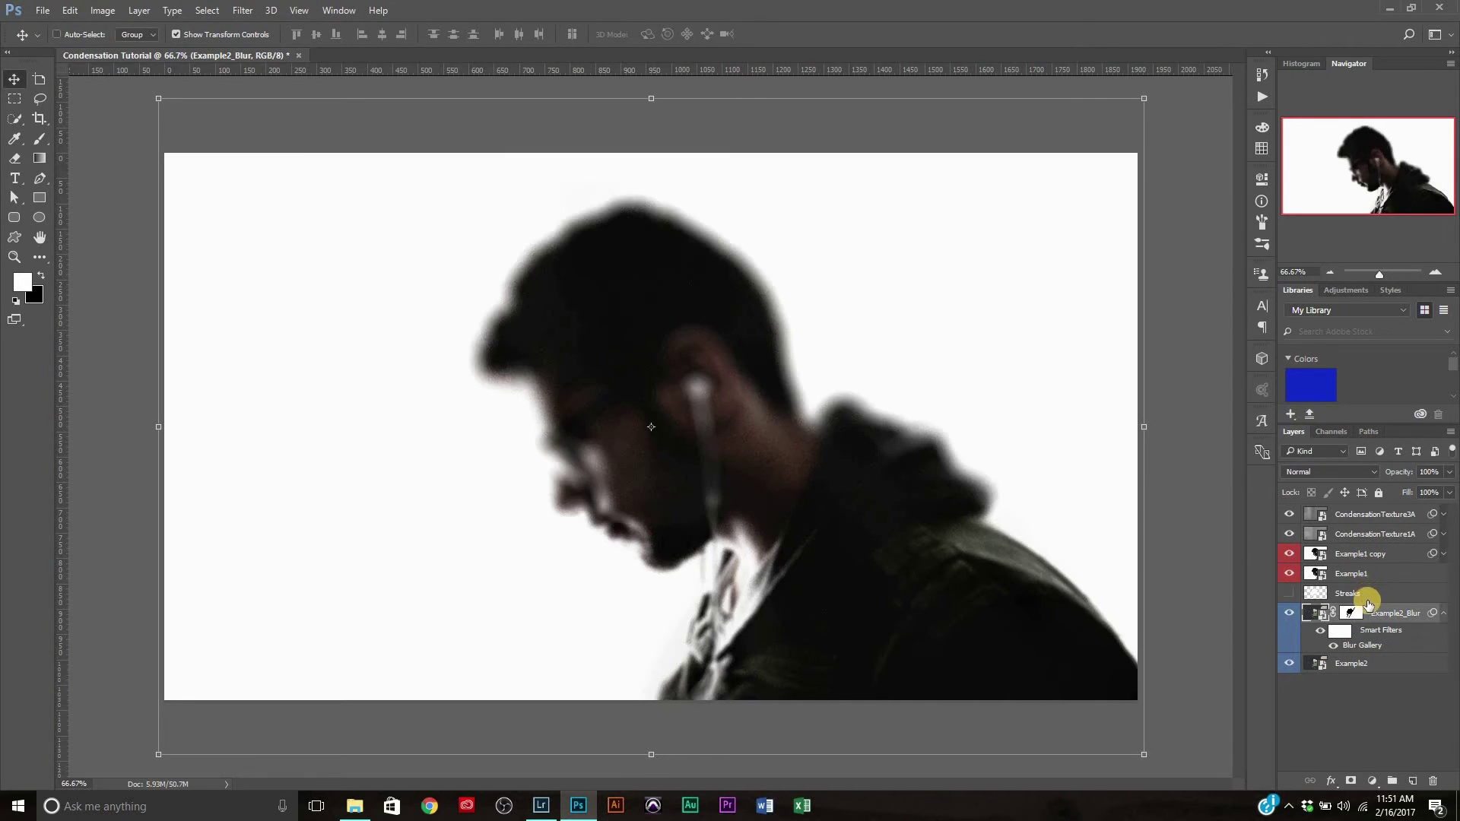
{"action": "left_click", "coordinate": [1353, 613]}
{"action": "left_click_drag", "start_coordinate": [1352, 613], "coordinate": [1305, 563]}
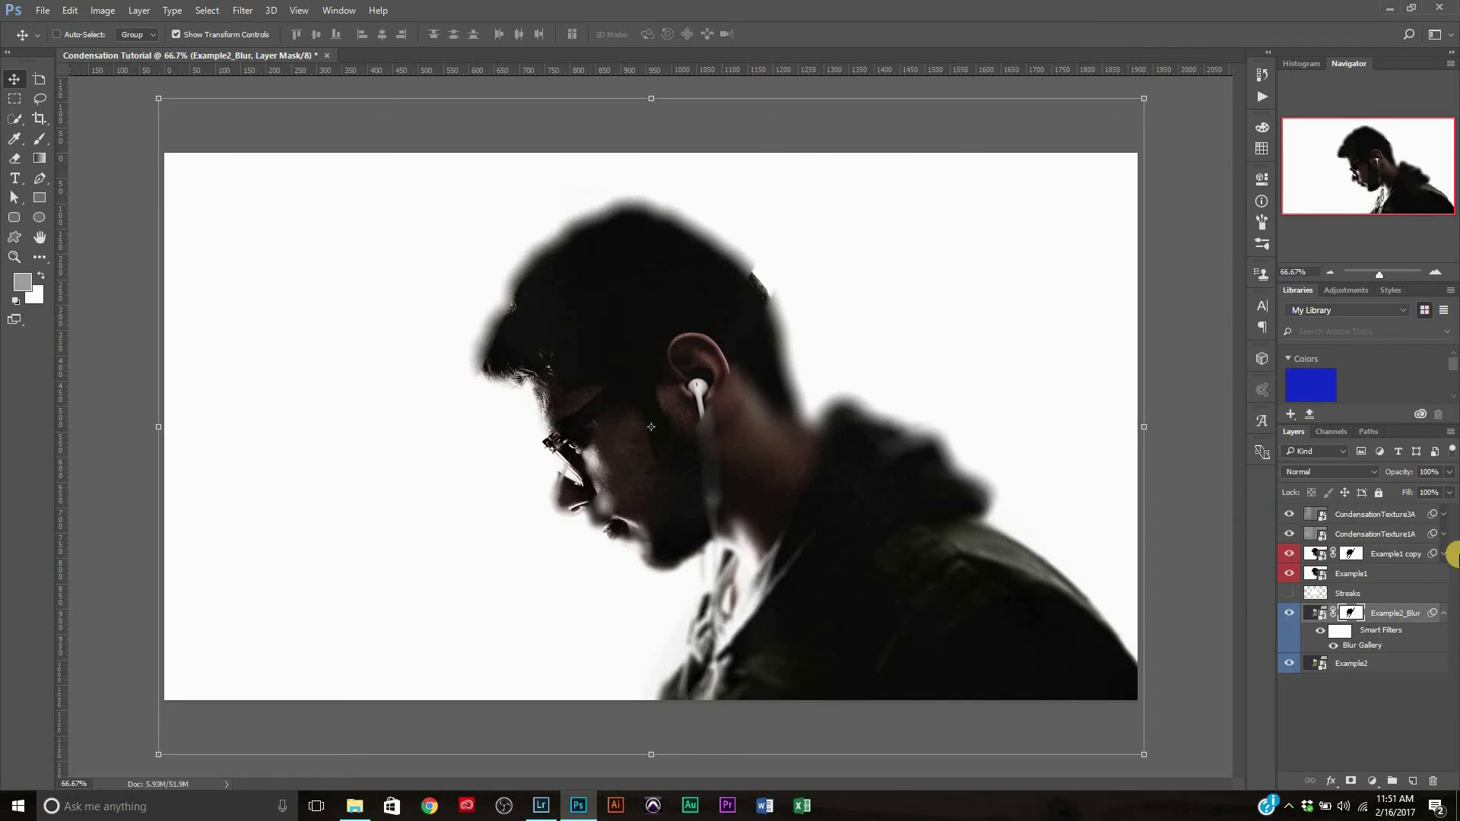
{"action": "left_click", "coordinate": [1443, 615]}
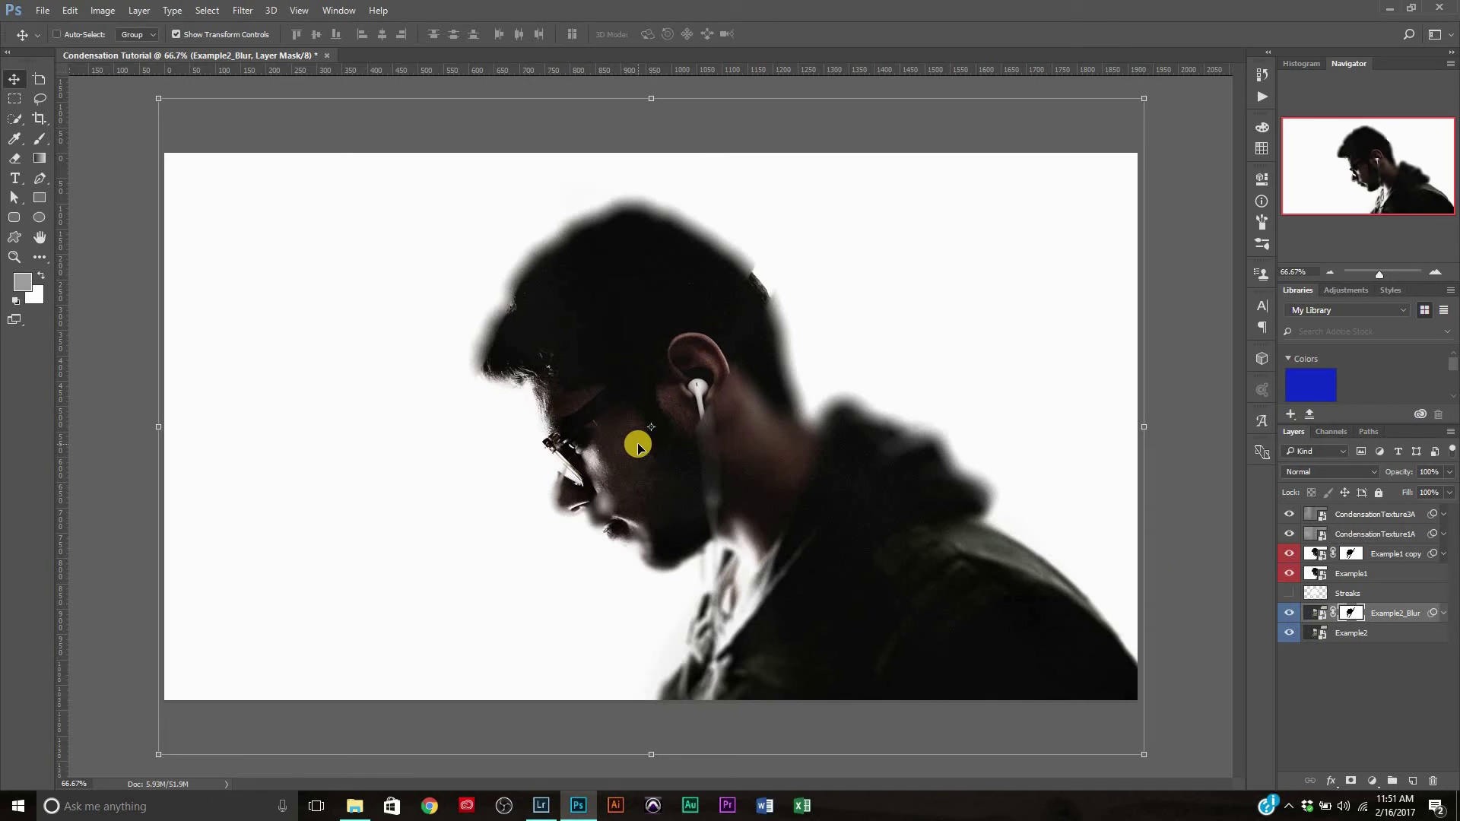
Toggle the visibility of both condensation texture layers to compare their effect on the portrait at 100% zoom.
{"action": "key", "text": "ctrl+1"}
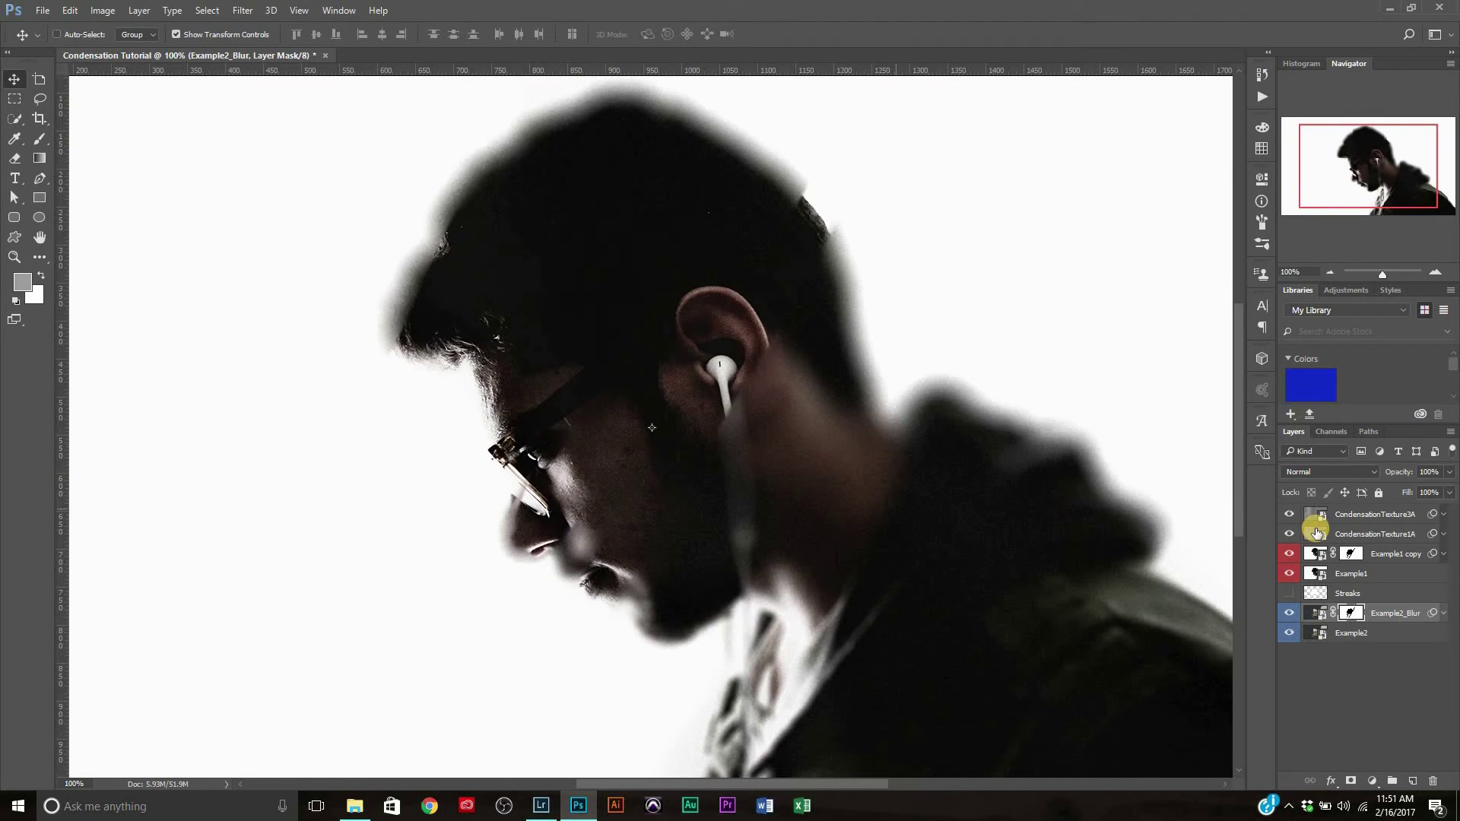
{"action": "left_click_drag", "start_coordinate": [1284, 513], "coordinate": [1287, 540]}
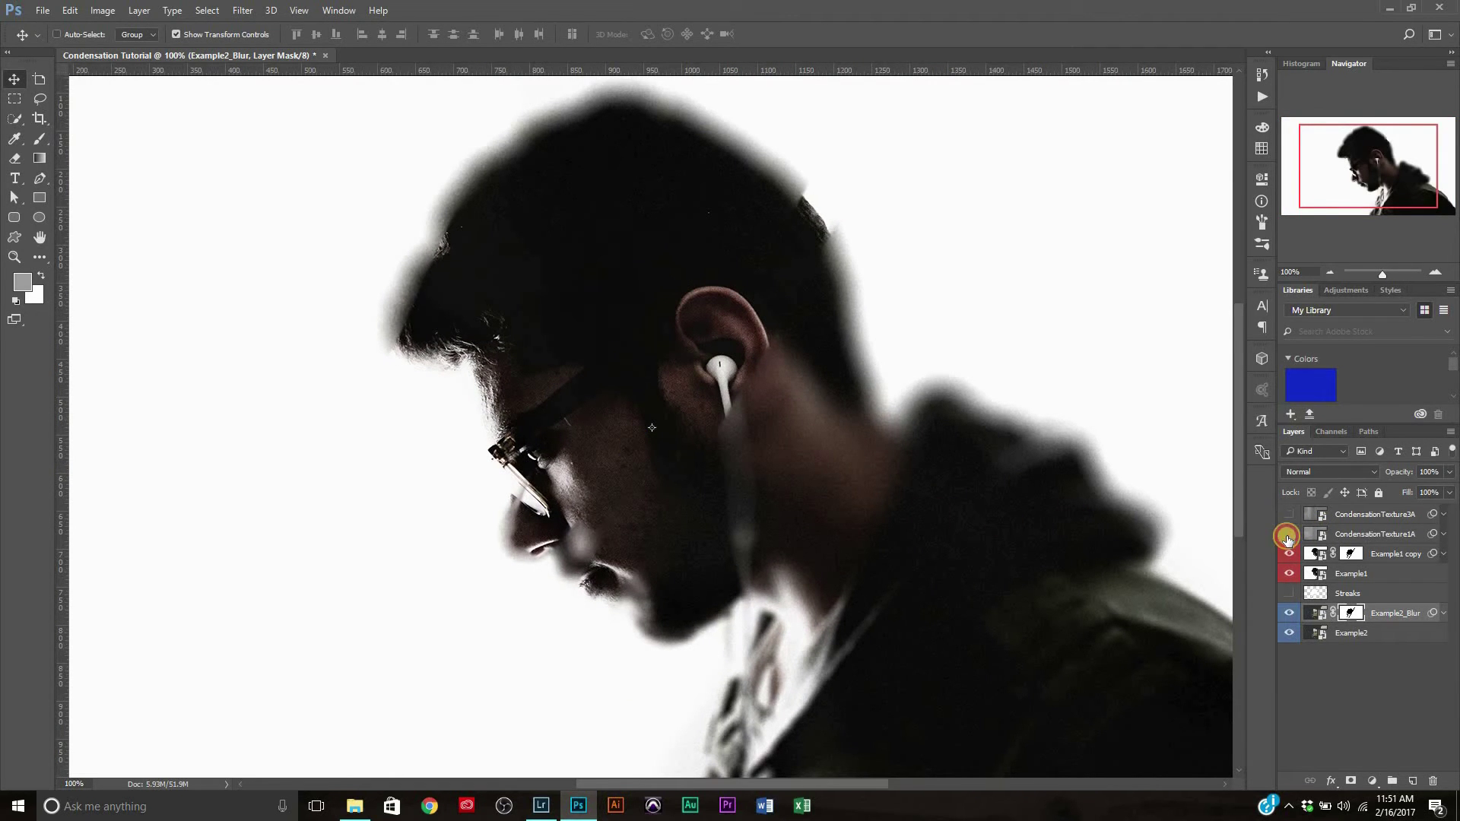
{"action": "left_click", "coordinate": [1287, 536]}
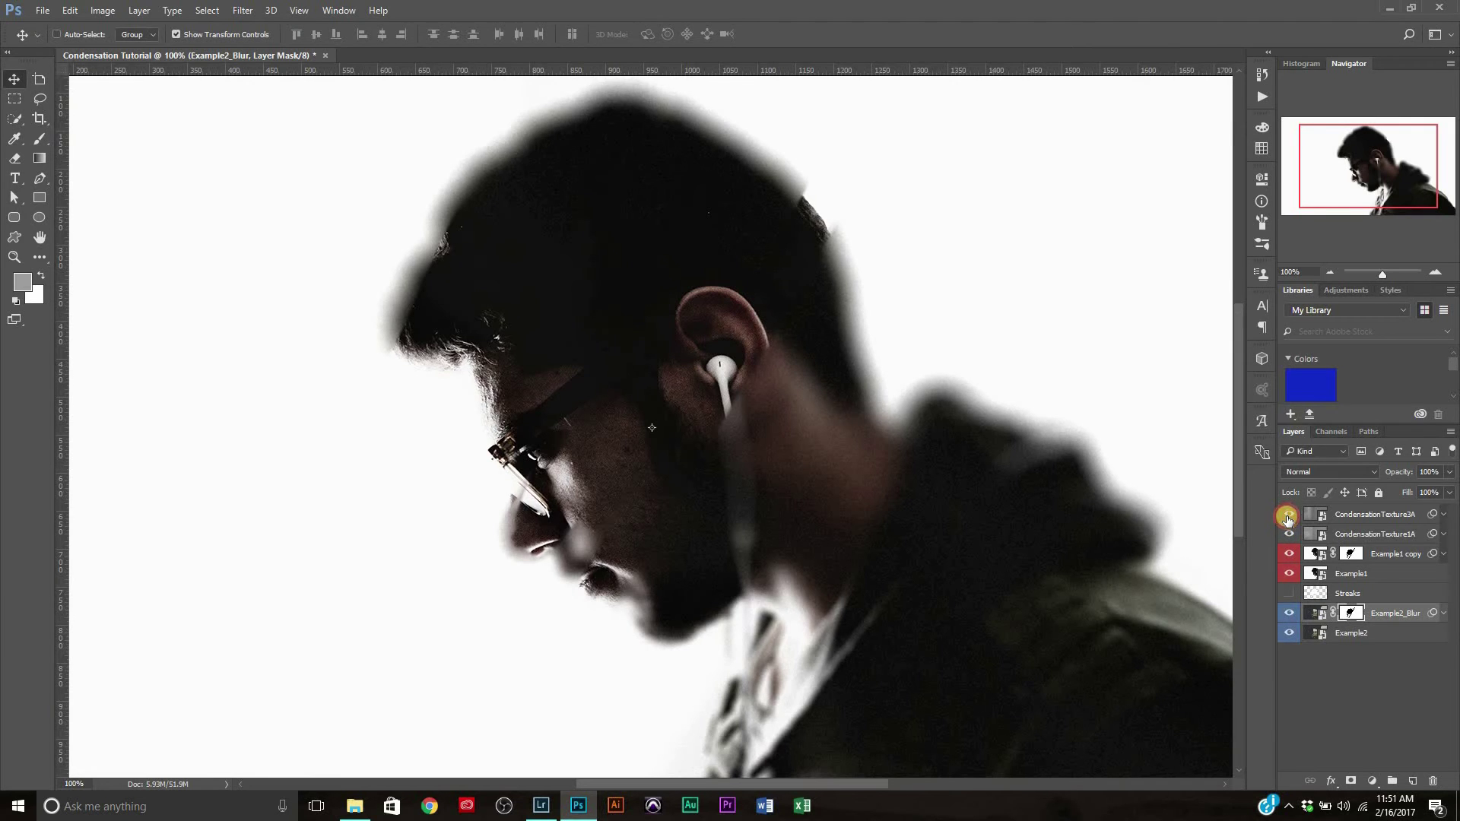
{"action": "left_click", "coordinate": [1287, 517]}
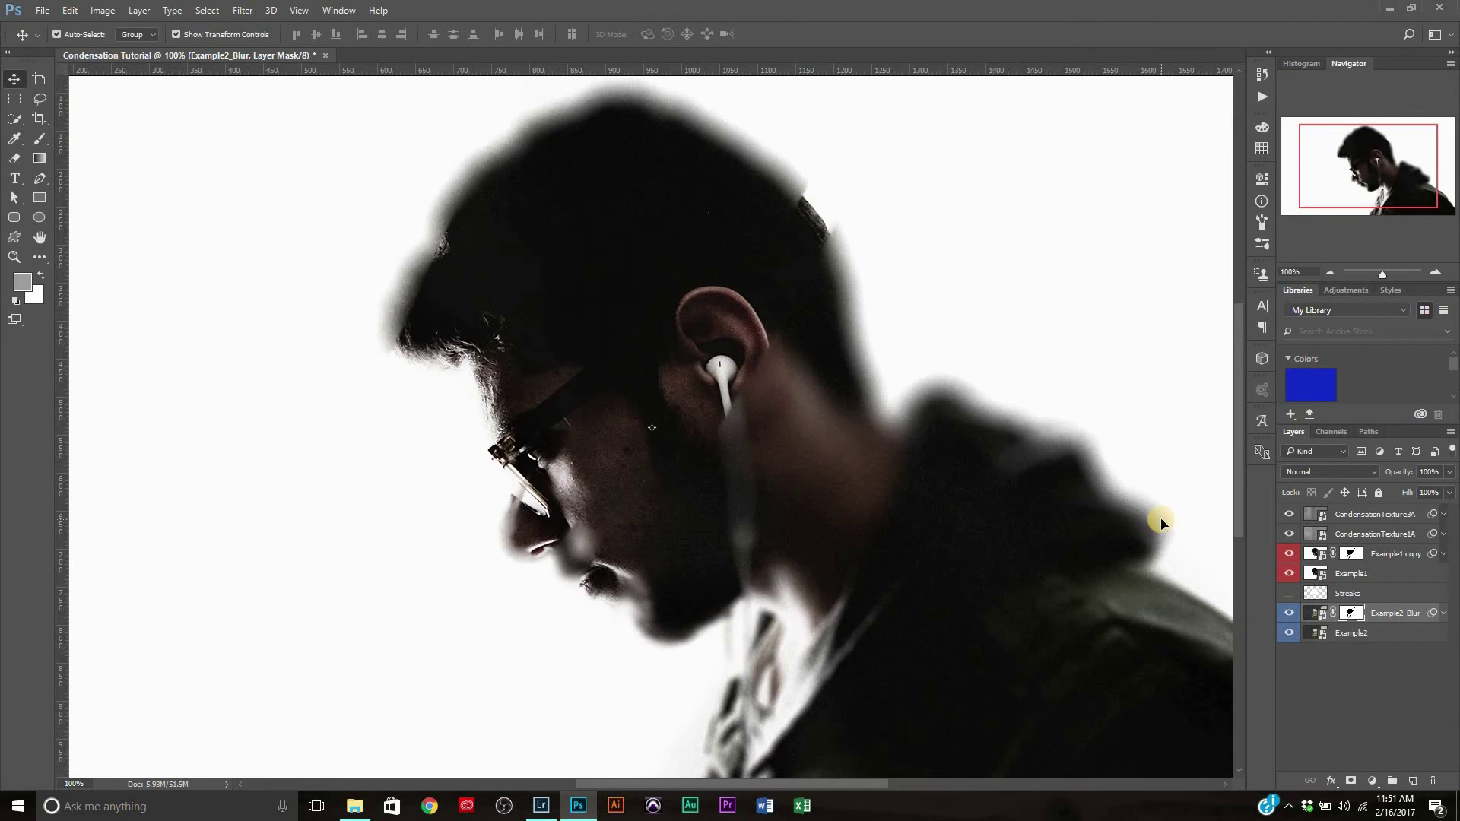
{"action": "key", "text": "ctrl+minus"}
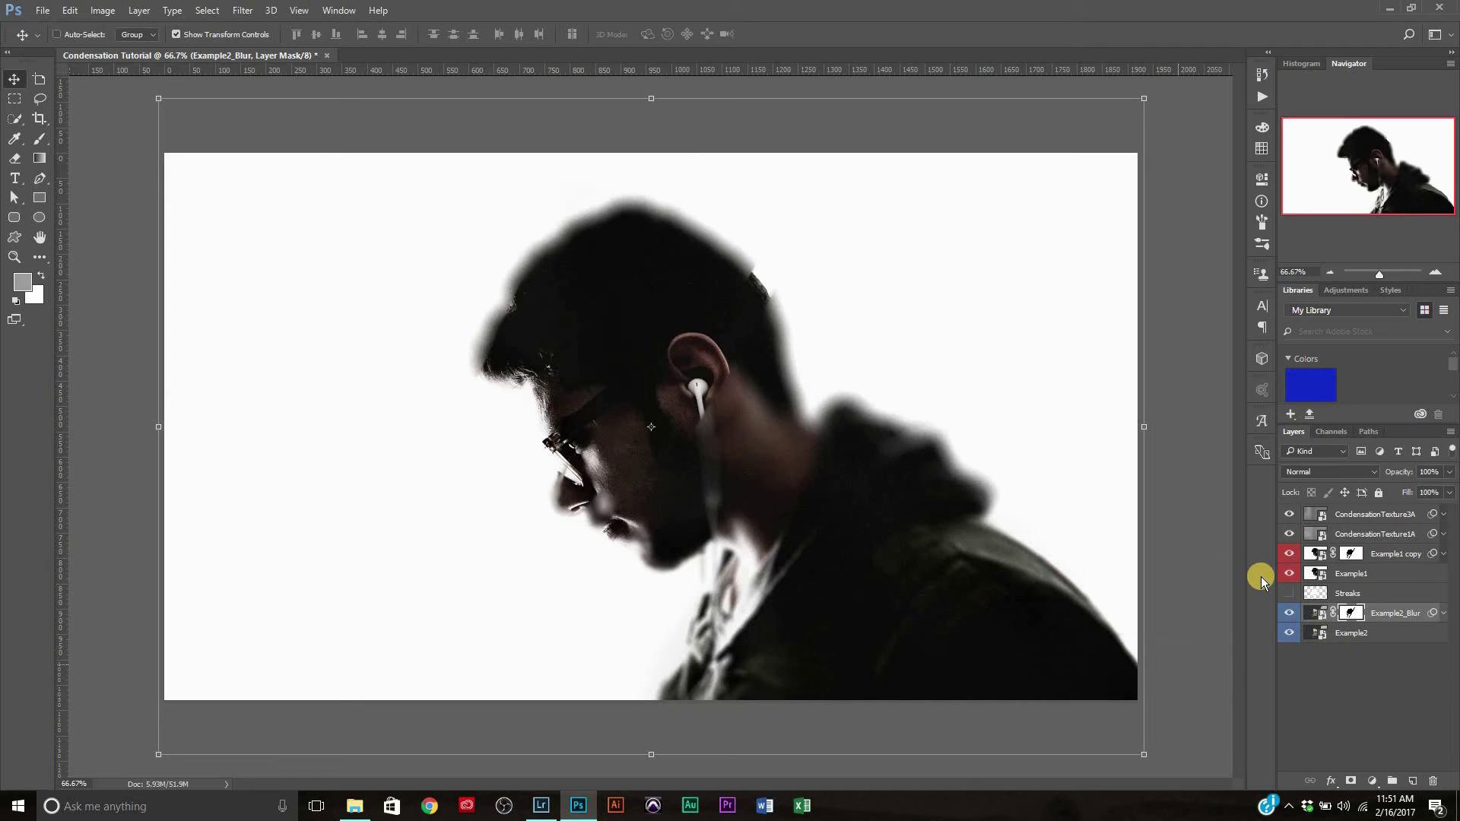
Edit the Example1 copy layer's Blur Gallery filter, moving the Tilt-Shift pin slightly lower, and apply it.
{"action": "left_click", "coordinate": [1433, 563]}
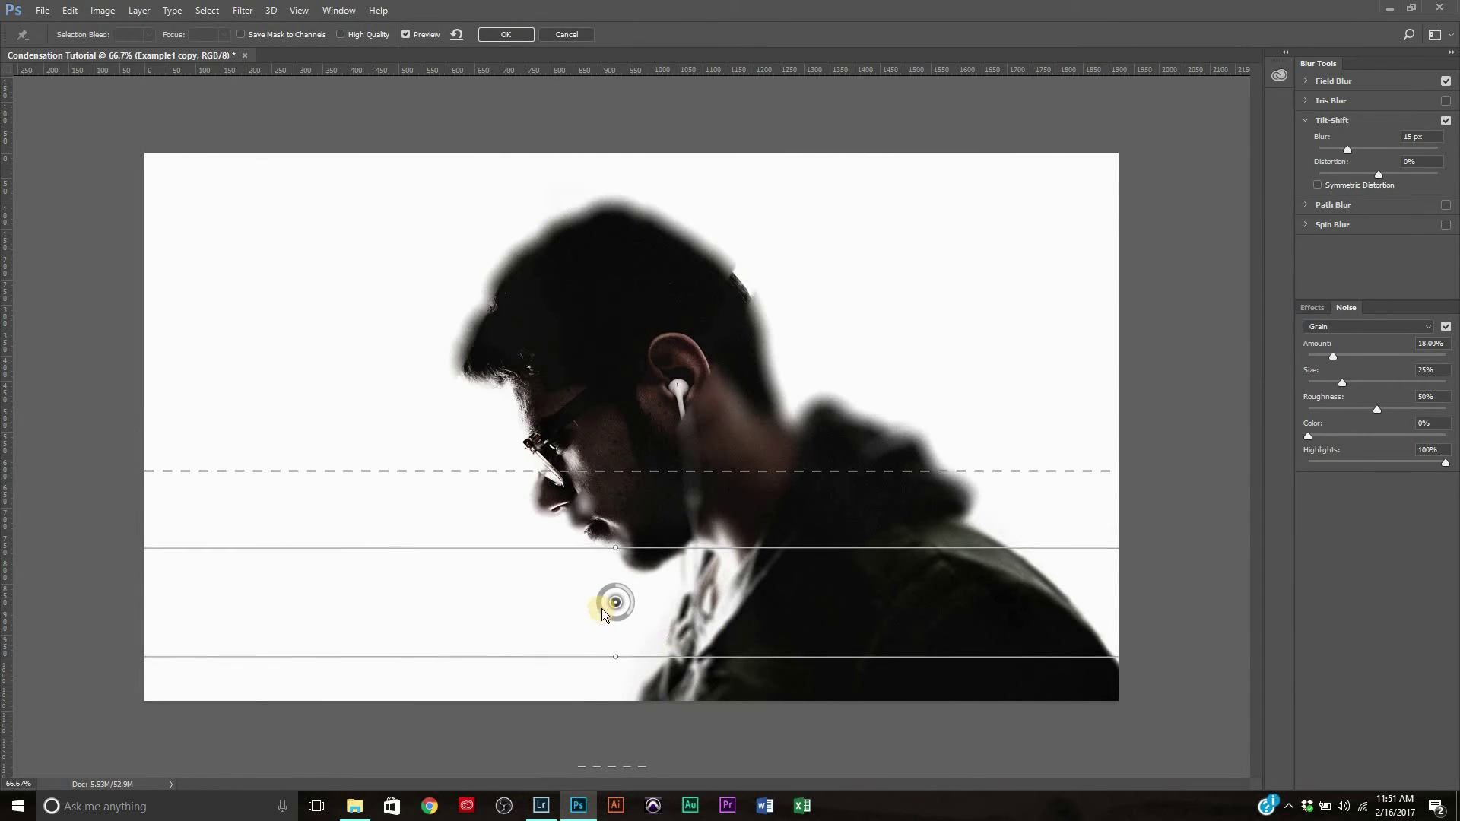
{"action": "left_click_drag", "start_coordinate": [616, 613], "coordinate": [614, 627]}
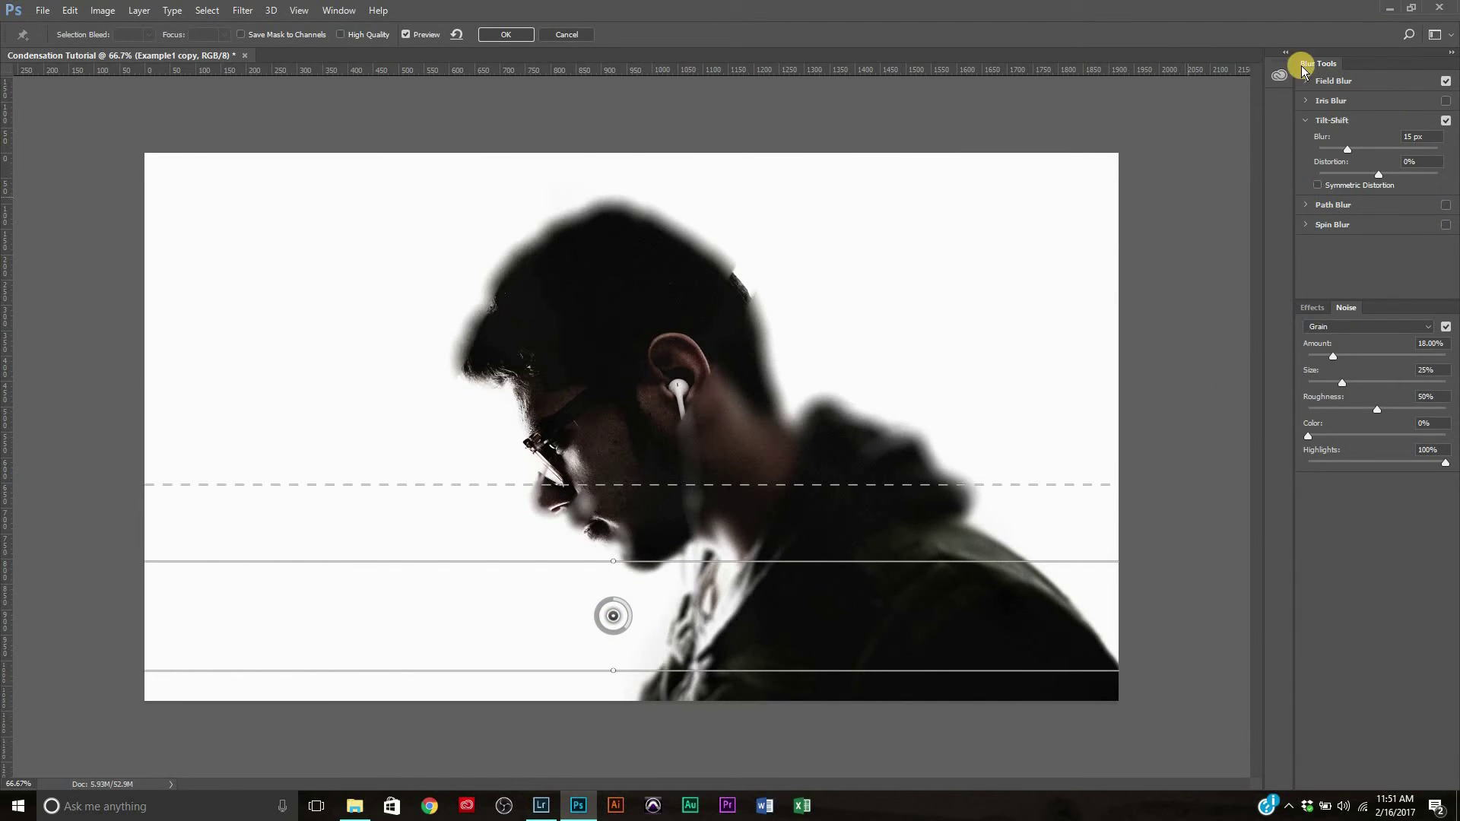
{"action": "left_click", "coordinate": [507, 32]}
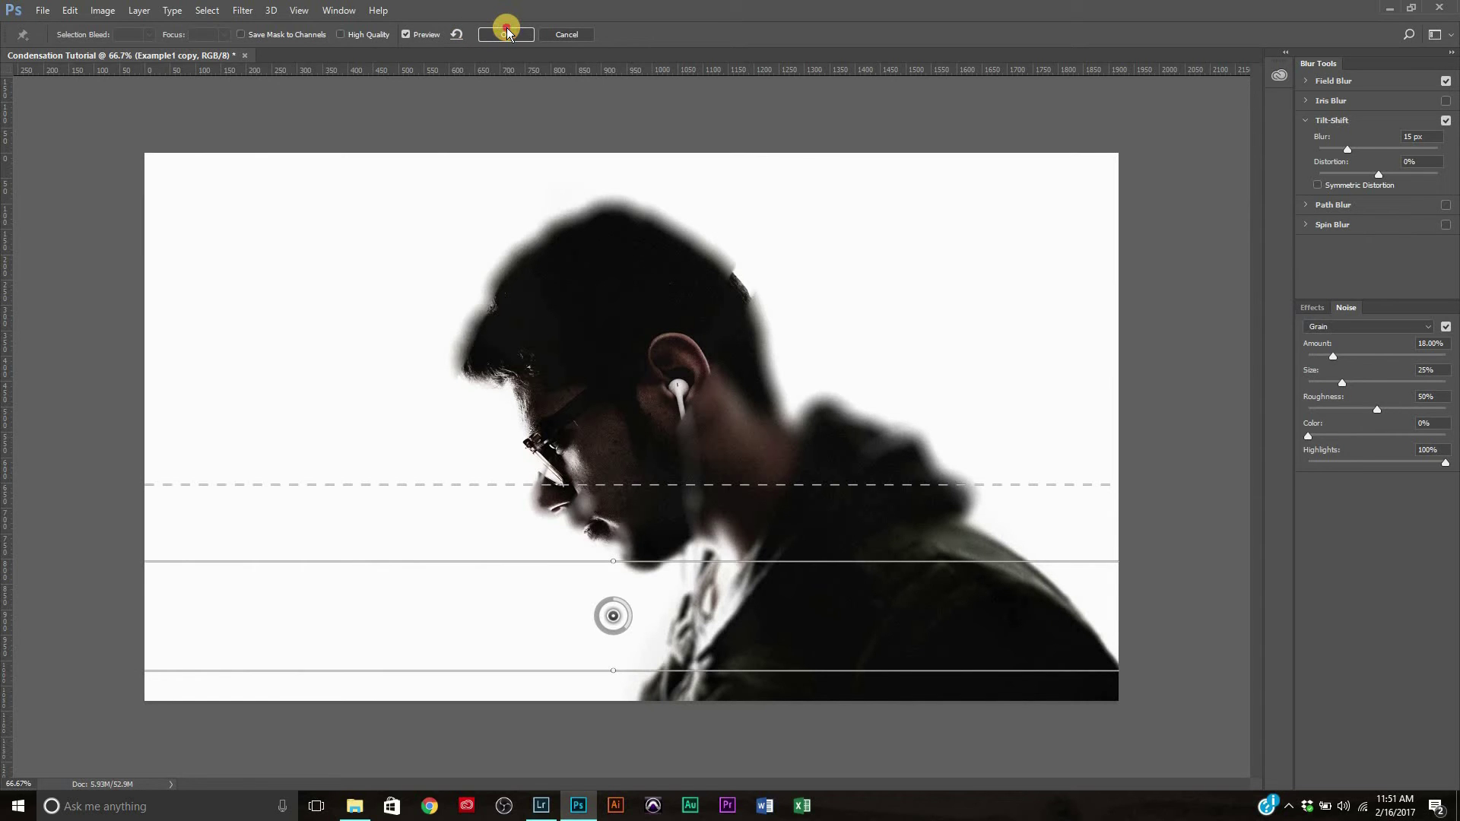
{"action": "left_click", "coordinate": [952, 559]}
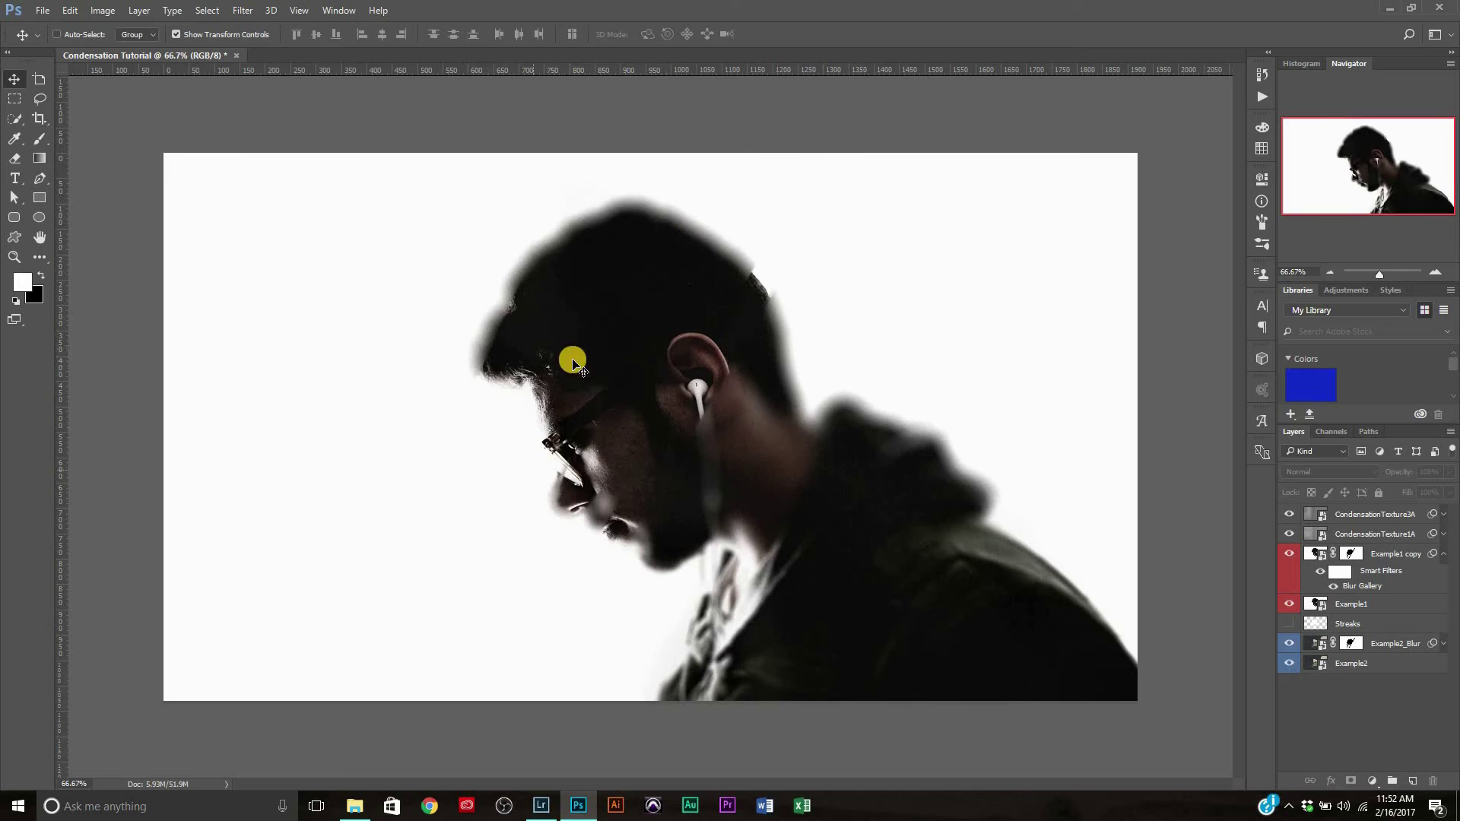
Collapse the Example1 copy layer's filter list and hide both Example1 layers.
{"action": "left_click", "coordinate": [1443, 556]}
{"action": "left_click_drag", "start_coordinate": [1291, 555], "coordinate": [1293, 572]}
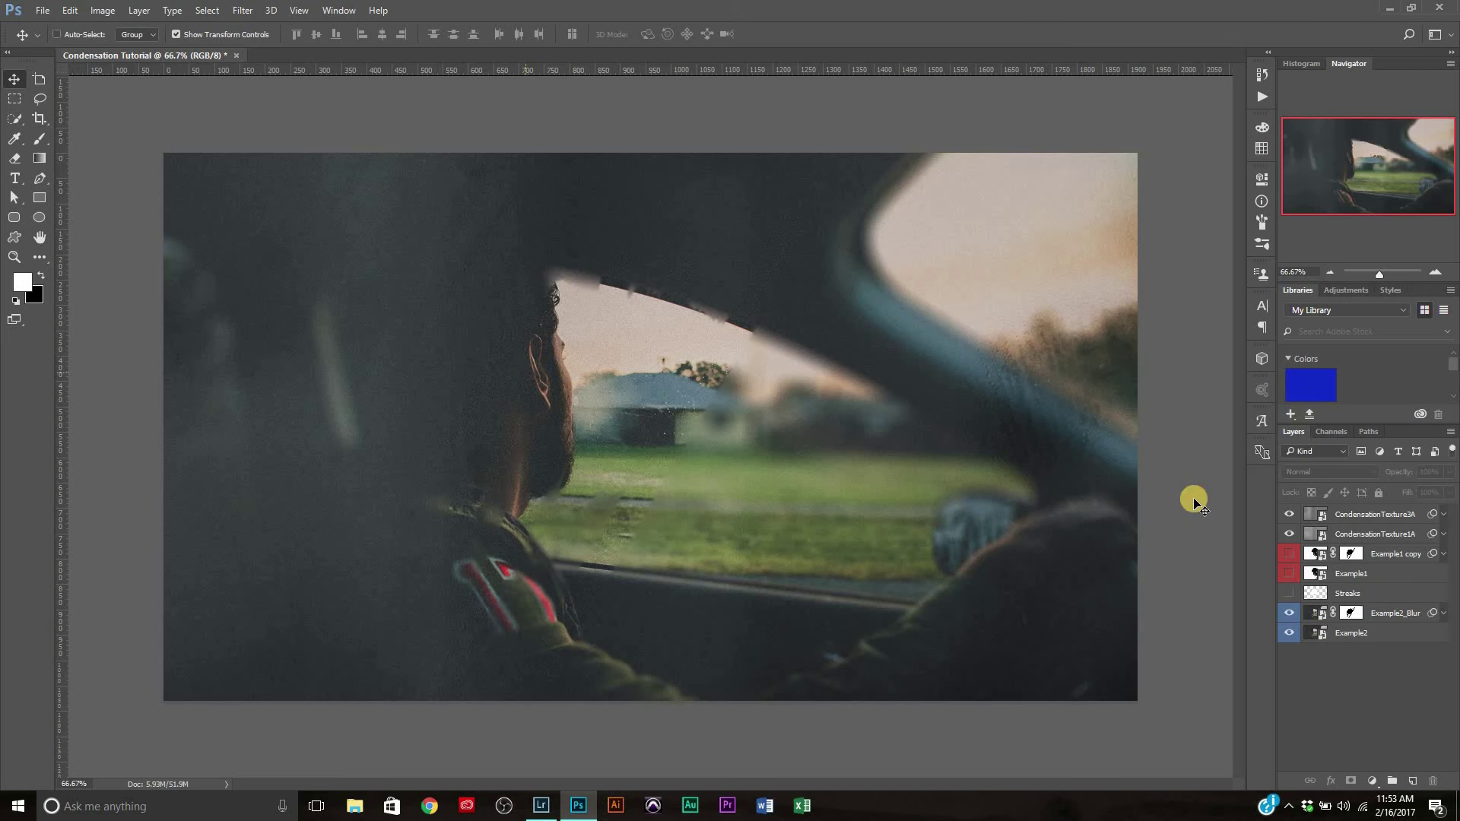
Toggle the Example2_Blur layer and both condensation textures off and on to compare the car photo before and after.
{"action": "left_click", "coordinate": [1289, 613]}
{"action": "left_click_drag", "start_coordinate": [1290, 536], "coordinate": [1288, 515]}
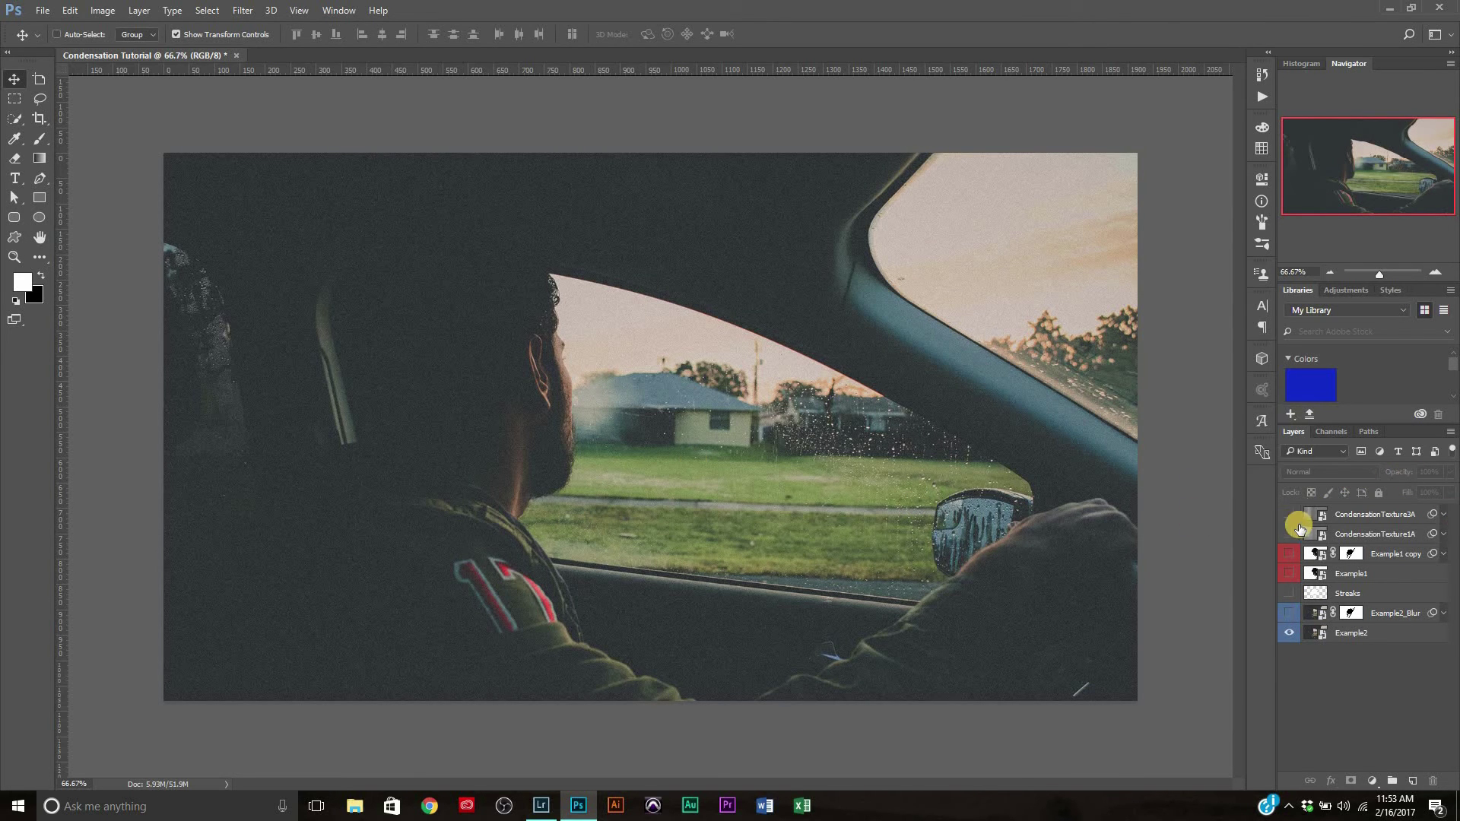
{"action": "left_click_drag", "start_coordinate": [1289, 514], "coordinate": [1289, 535]}
{"action": "left_click", "coordinate": [1291, 612]}
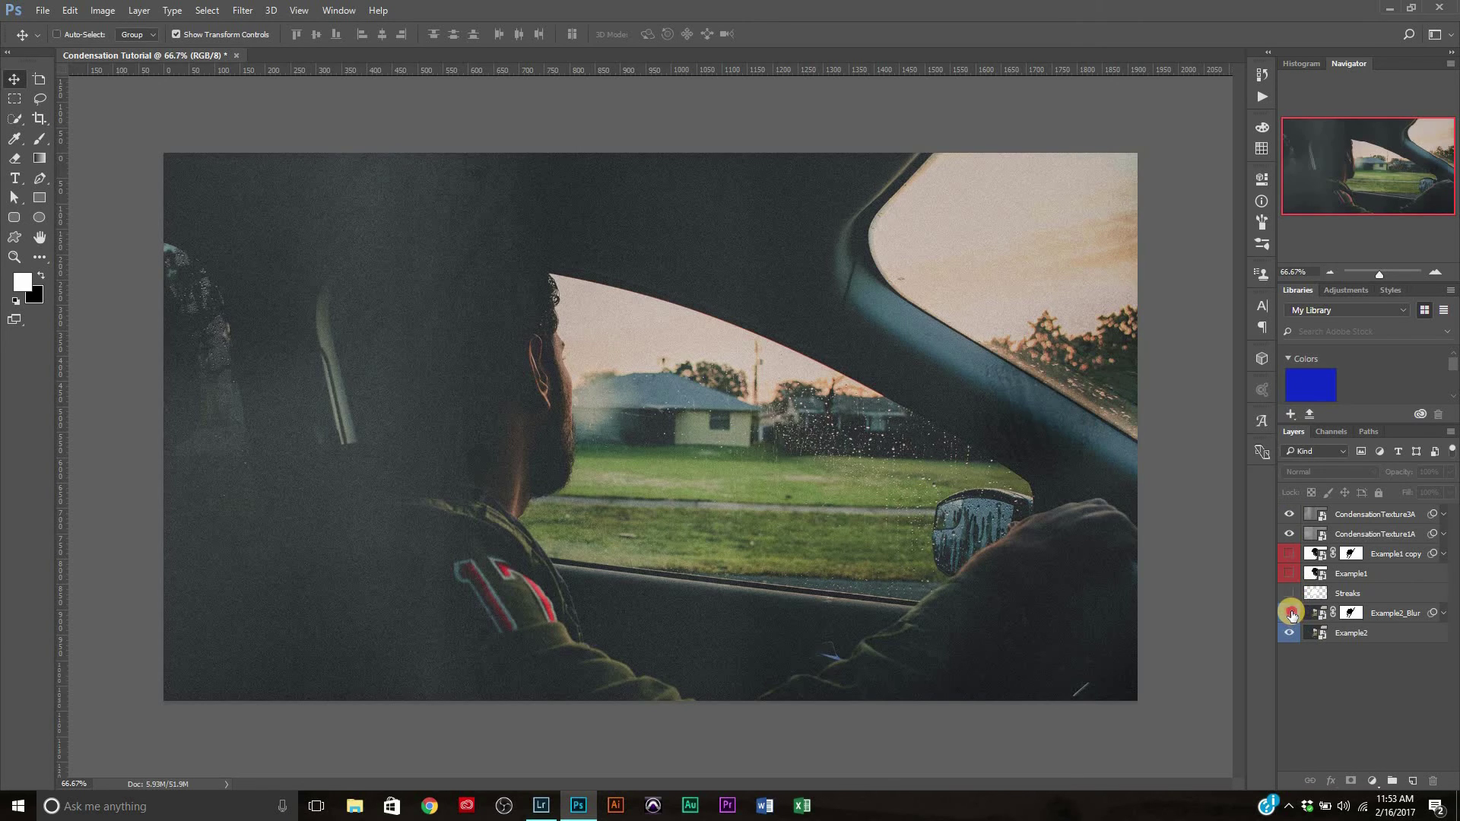